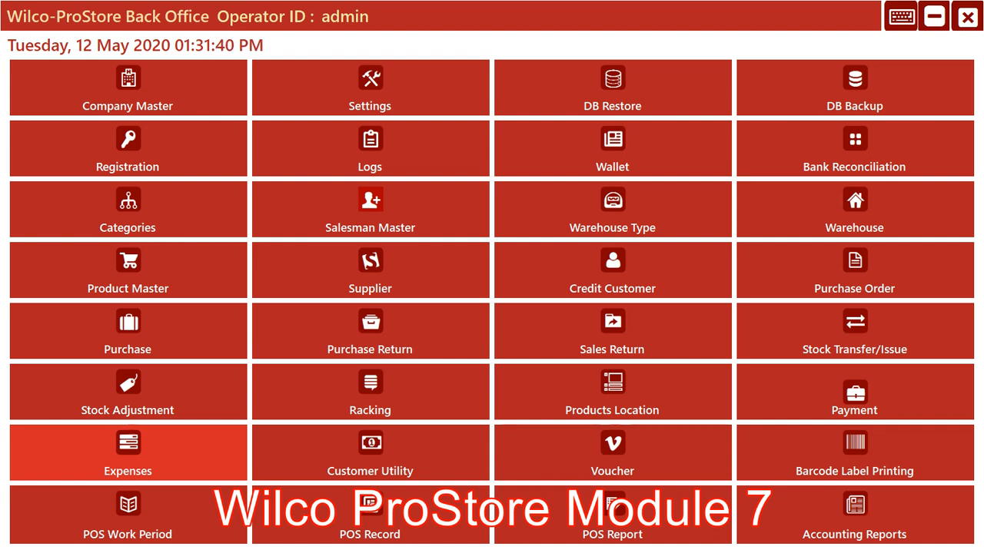
# Open the Expense Type Master and review the existing expense types, from Electricity Bill to Transpotation
pyautogui.click(127, 452)
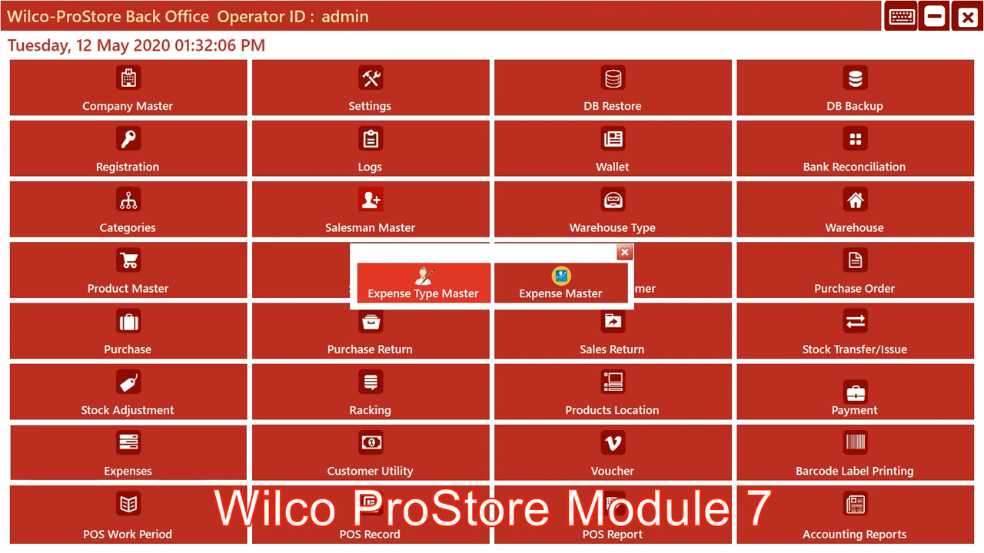
pyautogui.click(423, 283)
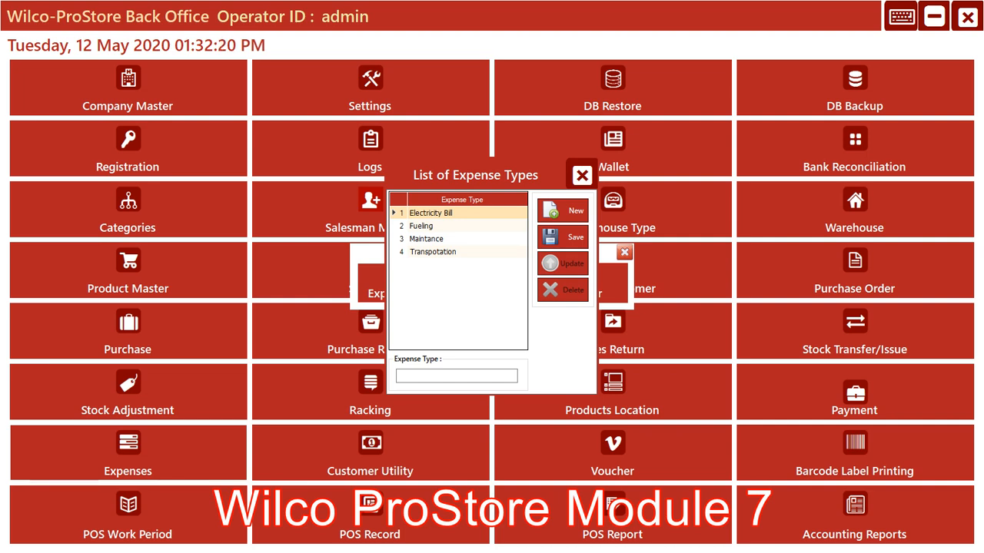
pyautogui.click(421, 226)
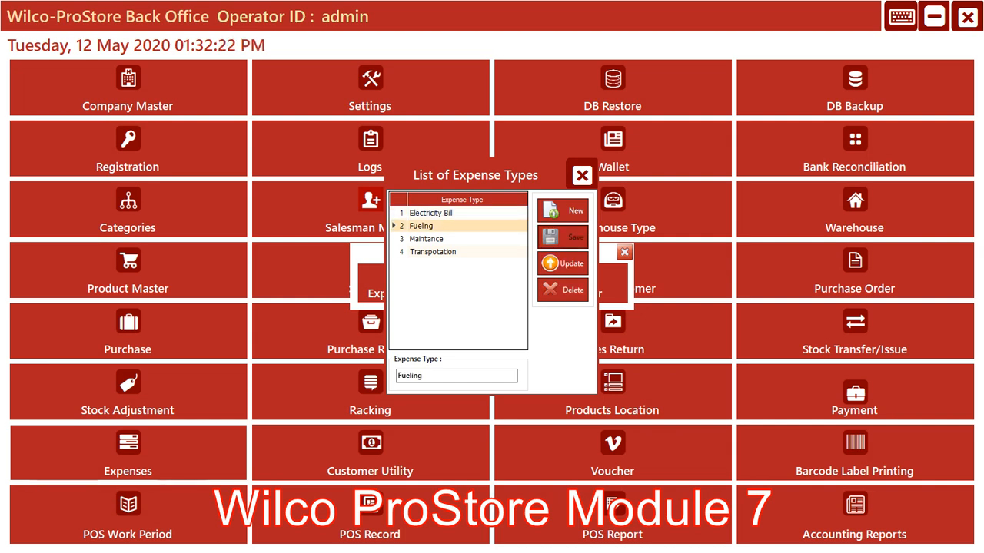
pyautogui.click(427, 239)
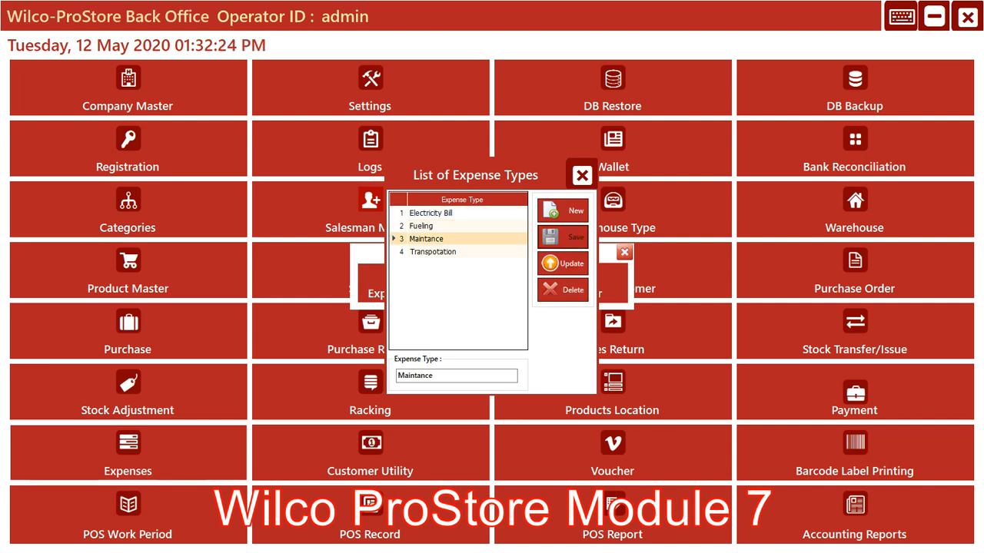
pyautogui.click(432, 252)
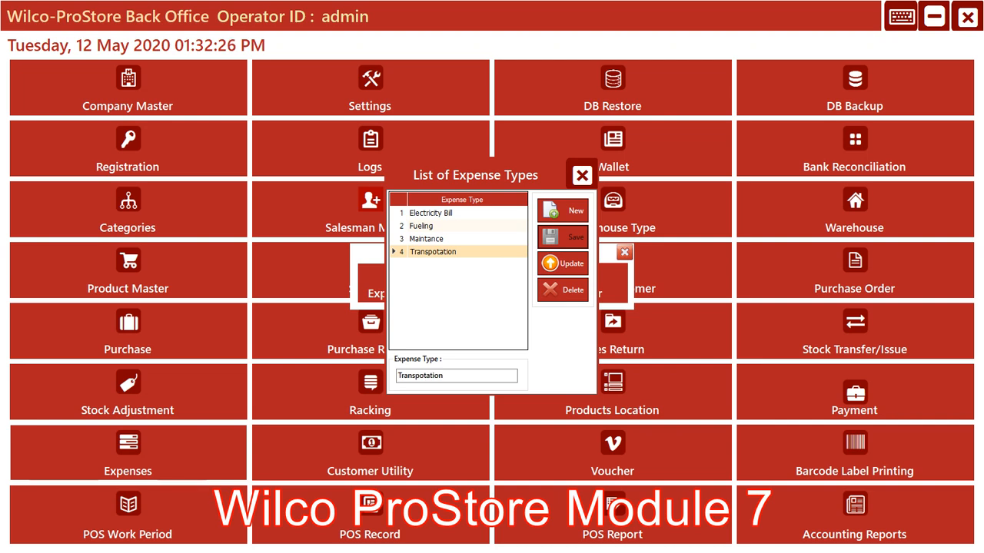
pyautogui.click(427, 239)
pyautogui.click(421, 226)
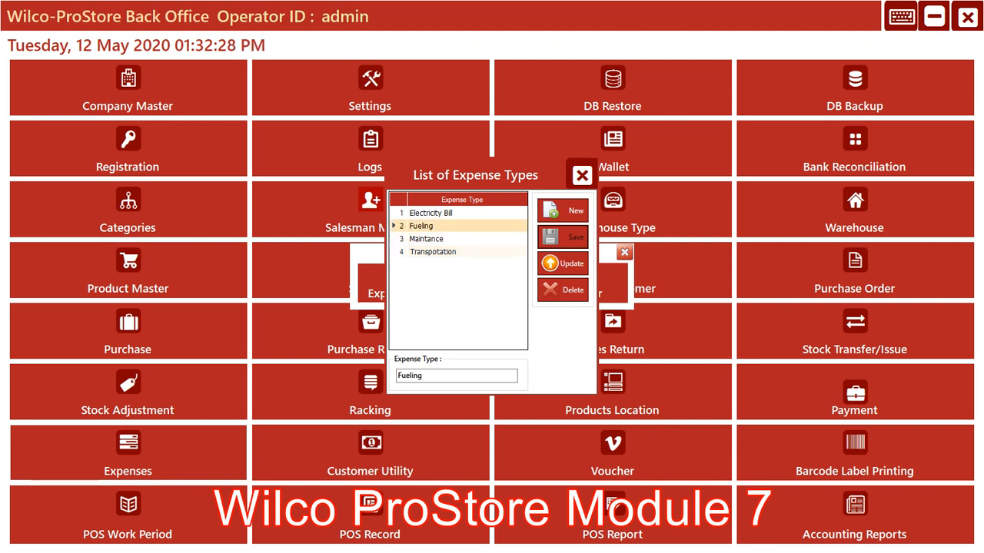
pyautogui.click(431, 213)
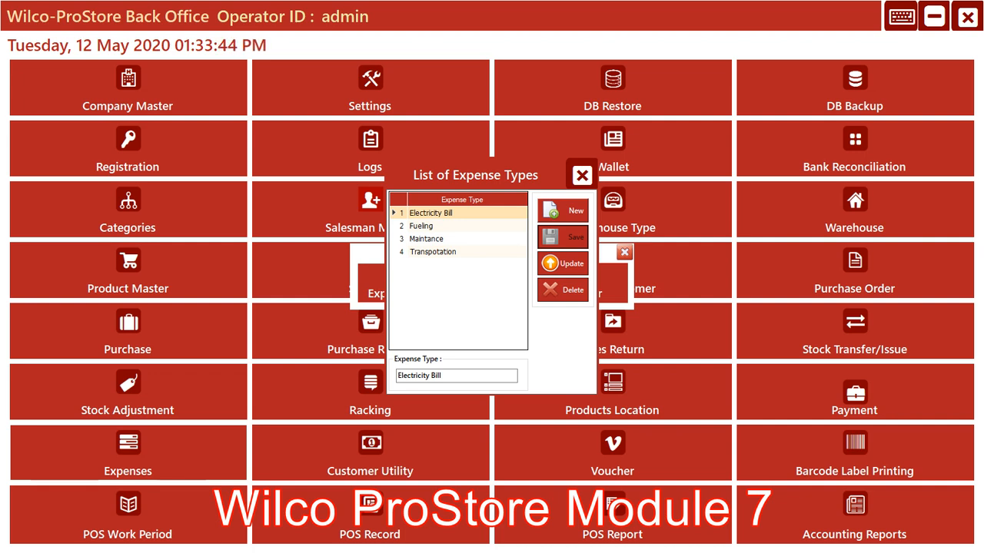
# Add a new expense type named Staff Salary, save it, and close the expense type list
pyautogui.click(562, 211)
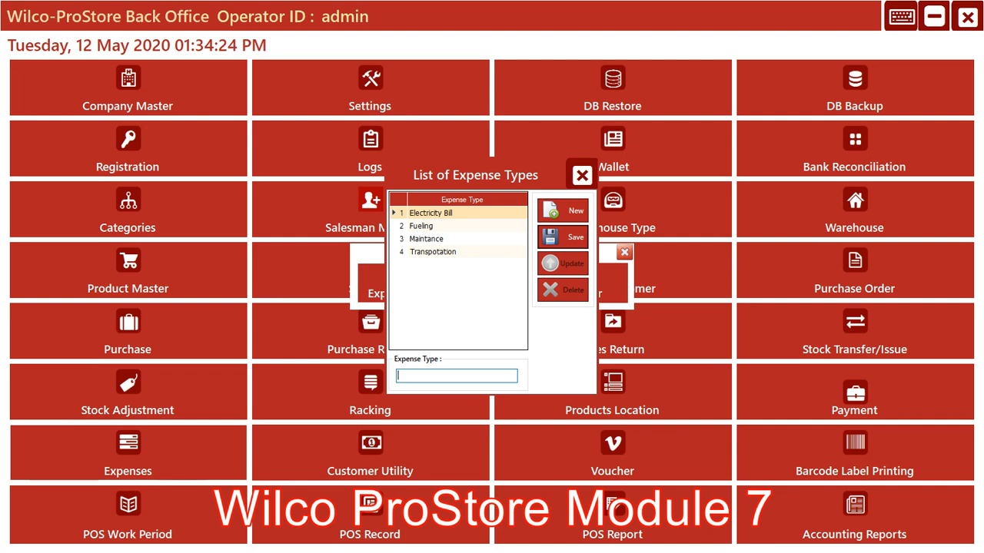
pyautogui.write('SA')
pyautogui.press('BackSpace')
pyautogui.write('alary')
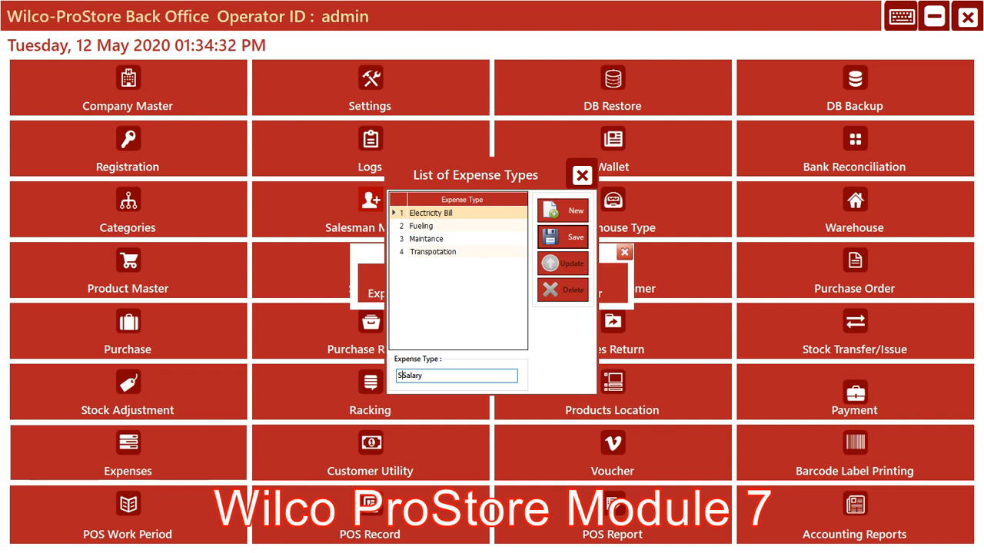
pyautogui.write('taff')
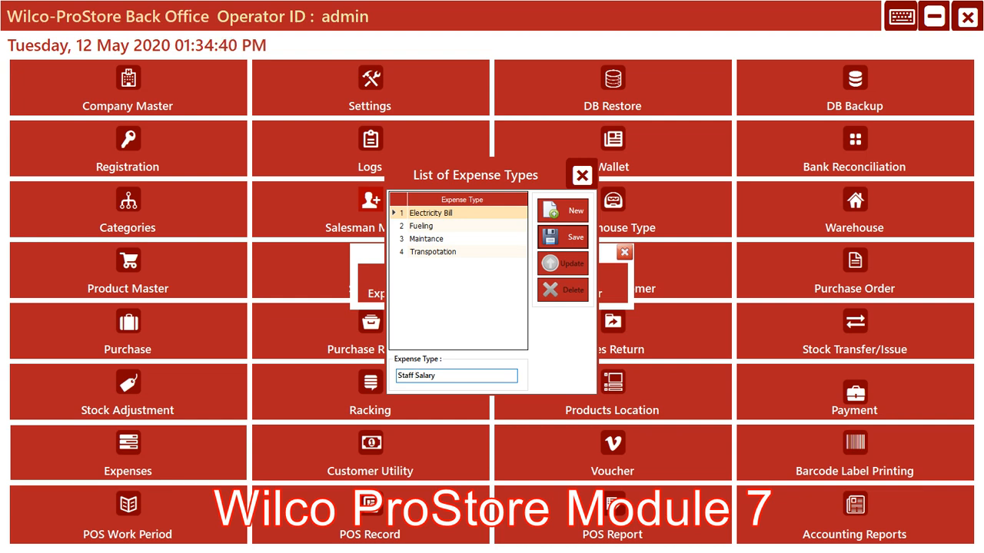
pyautogui.click(563, 237)
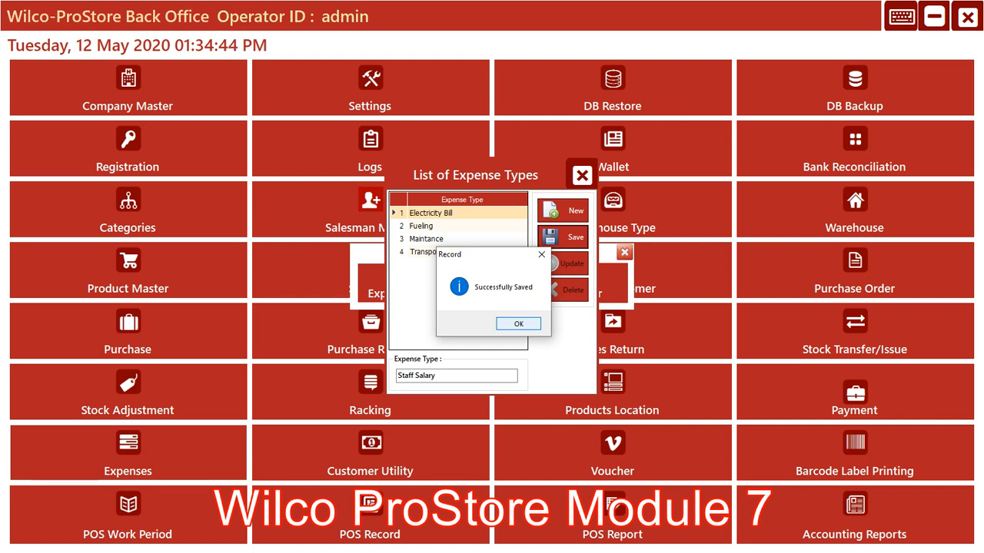
pyautogui.press('Return')
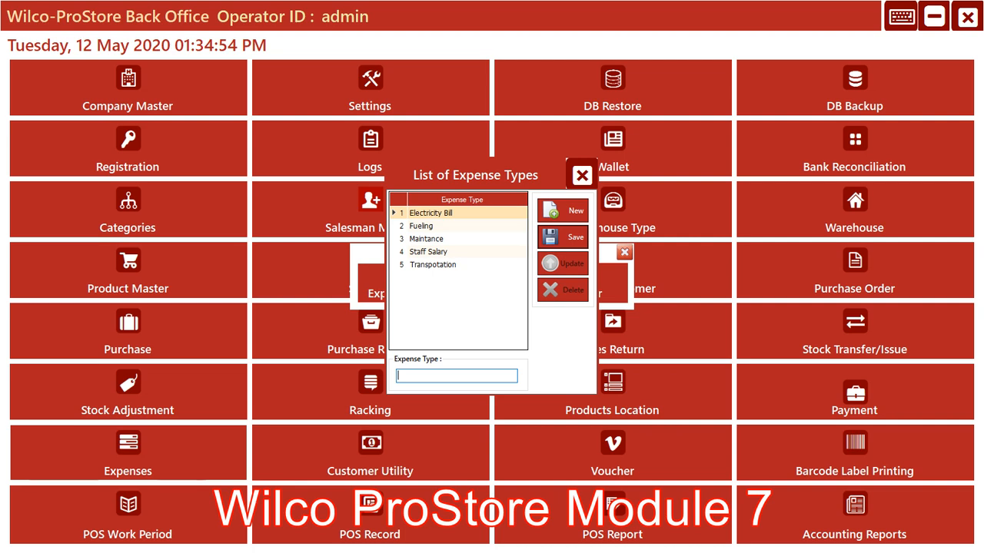
pyautogui.click(582, 175)
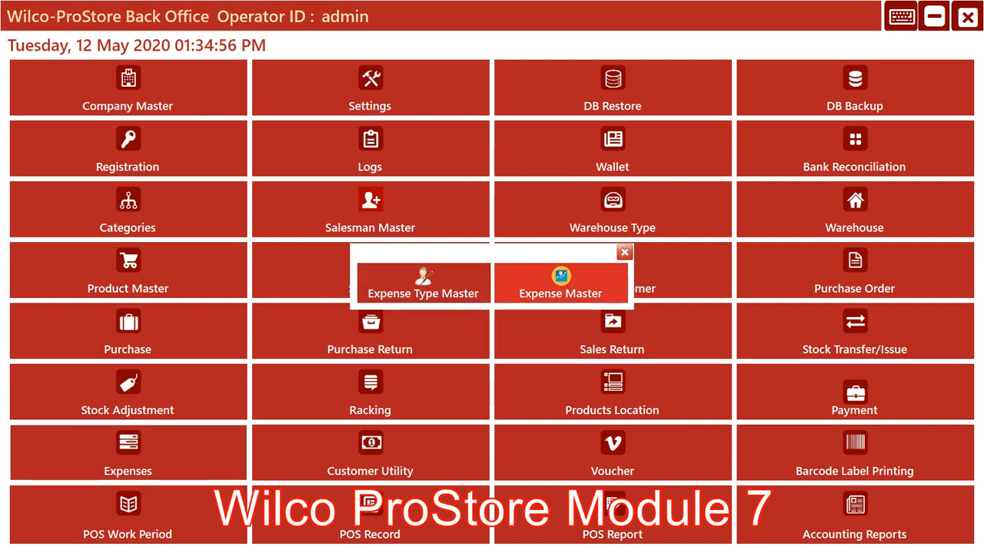
# Open the Expense Master and save a new expense named Security Staff with the expense type Staff Salary
pyautogui.click(560, 283)
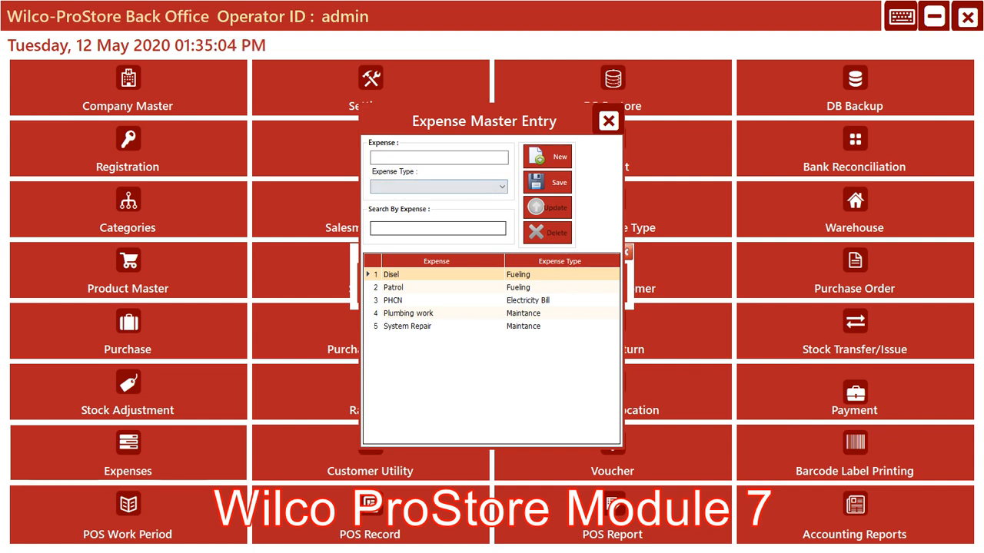
pyautogui.click(502, 187)
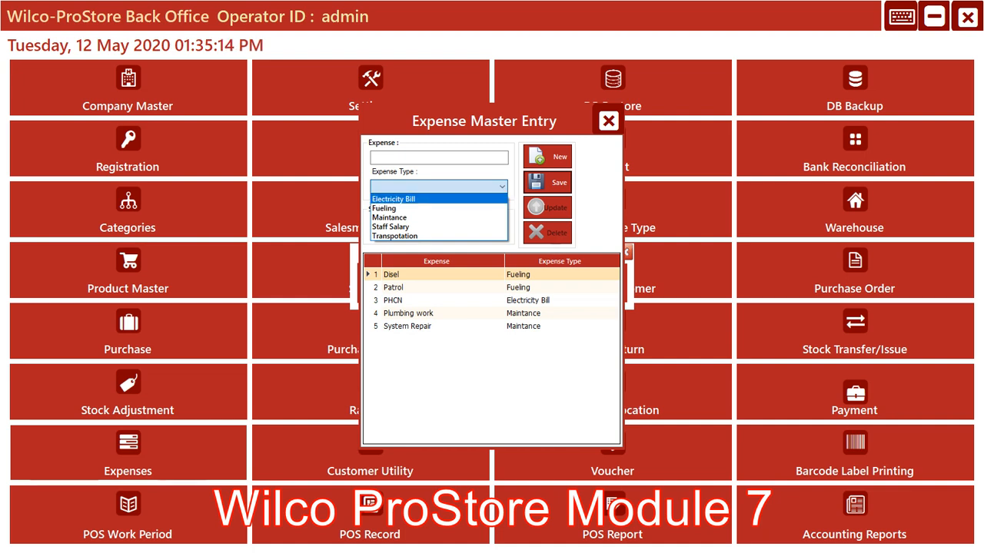
pyautogui.click(391, 227)
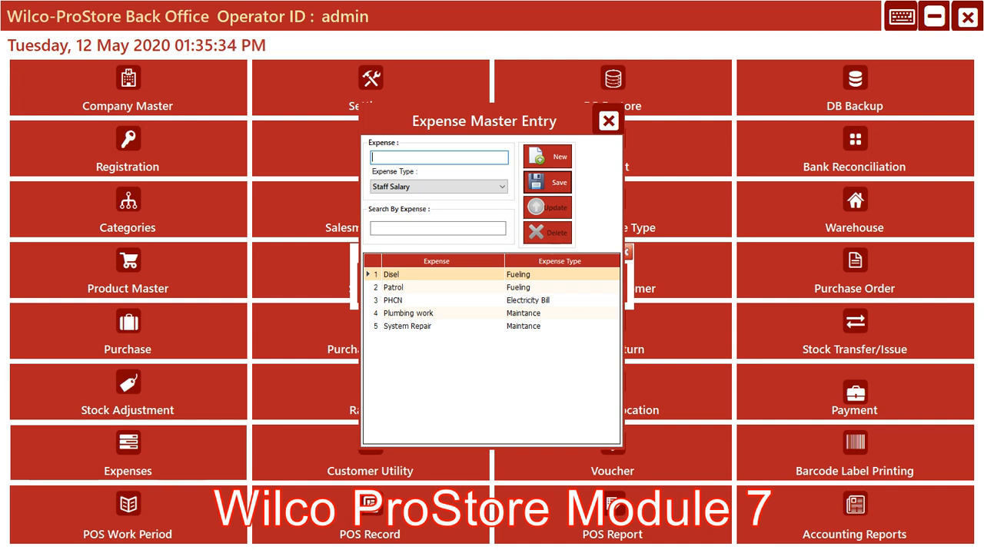
pyautogui.write('curity Staff')
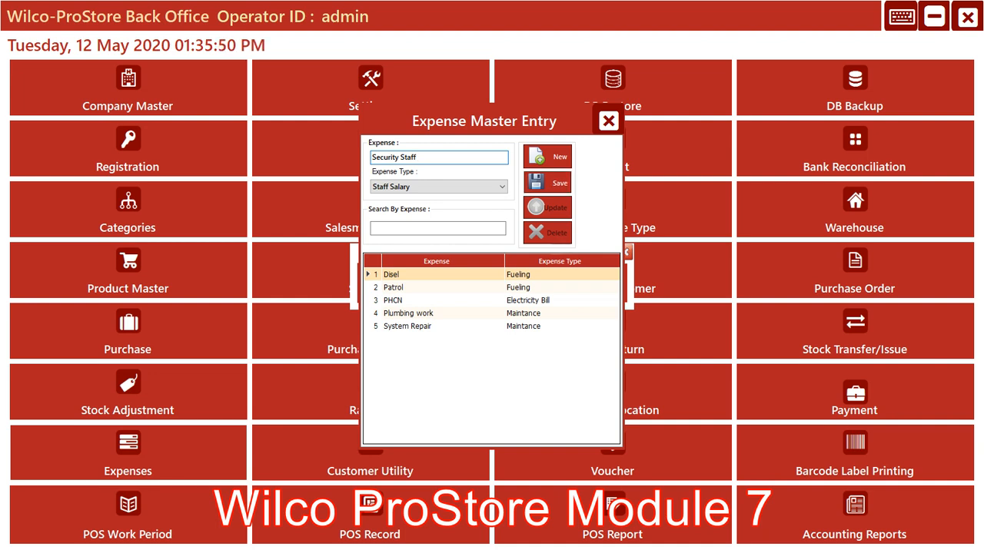
pyautogui.click(548, 183)
pyautogui.click(517, 322)
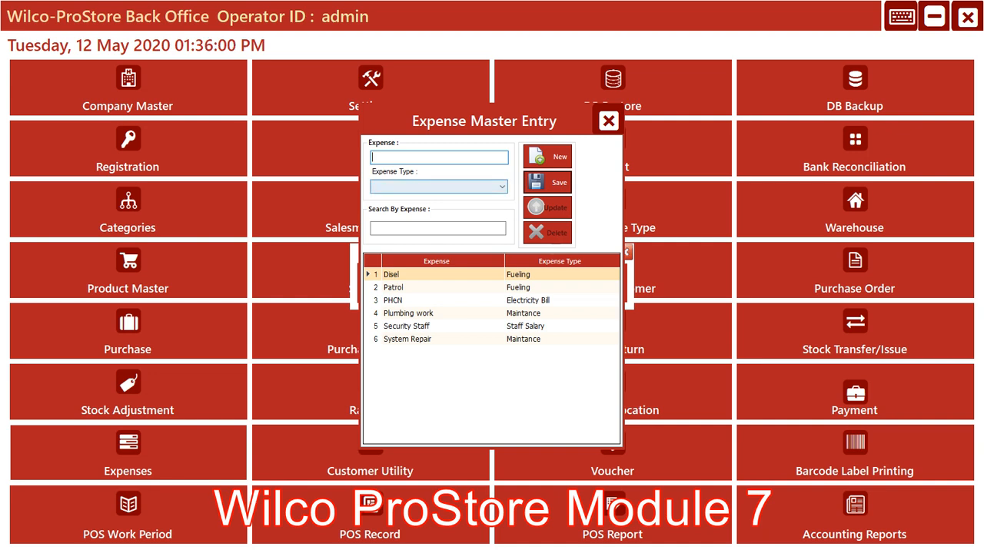
# Save another expense named Office Cleaner with the expense type Staff Salary
pyautogui.click(502, 187)
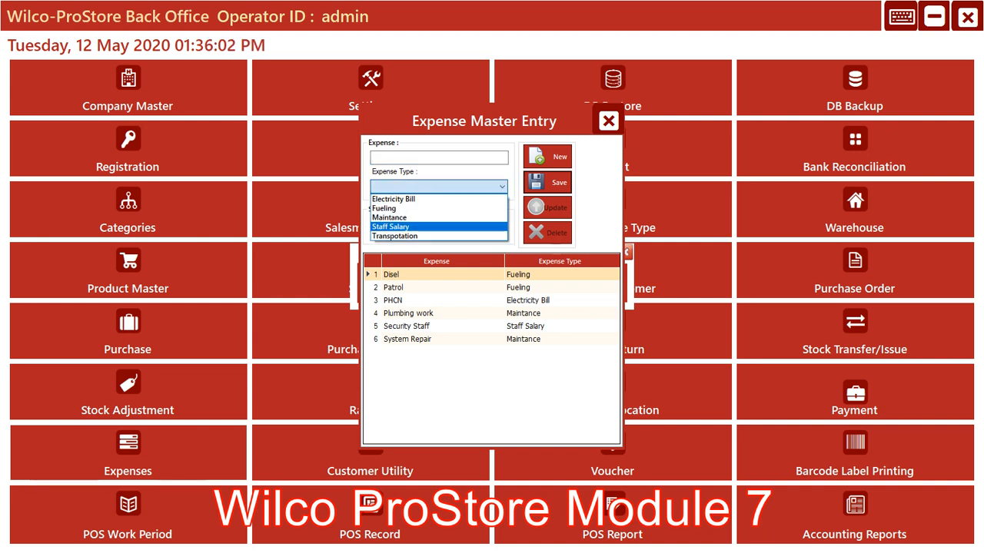
pyautogui.click(390, 227)
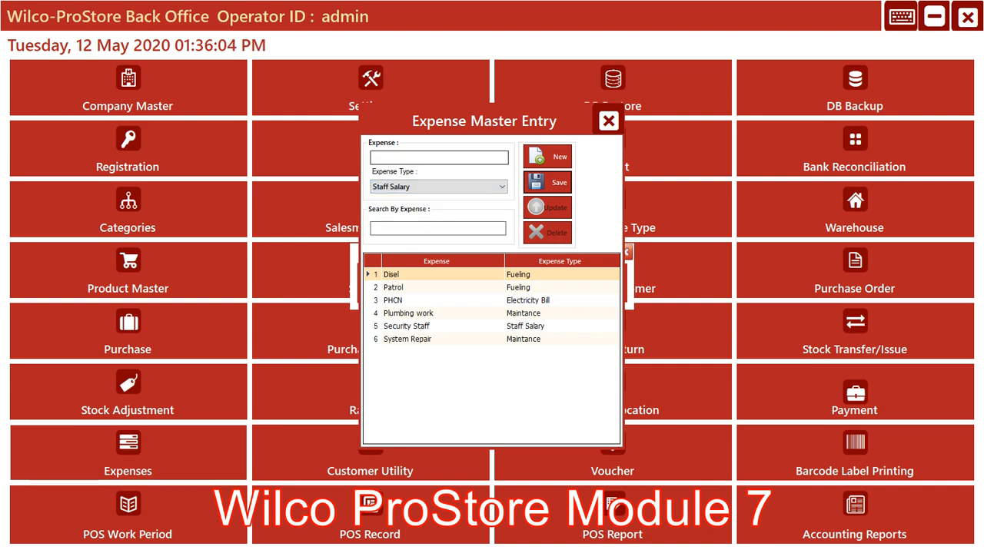
pyautogui.write('Clea')
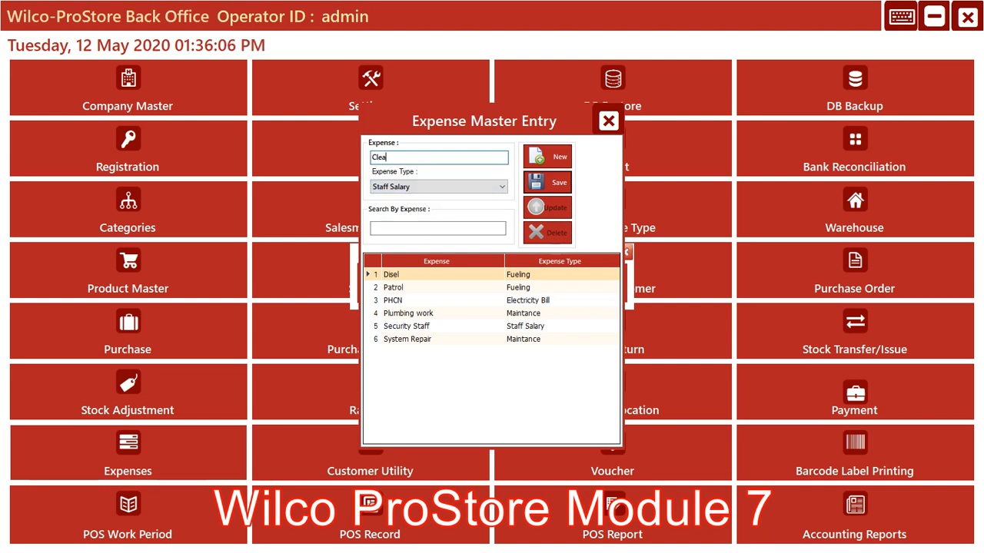
pyautogui.write('ner')
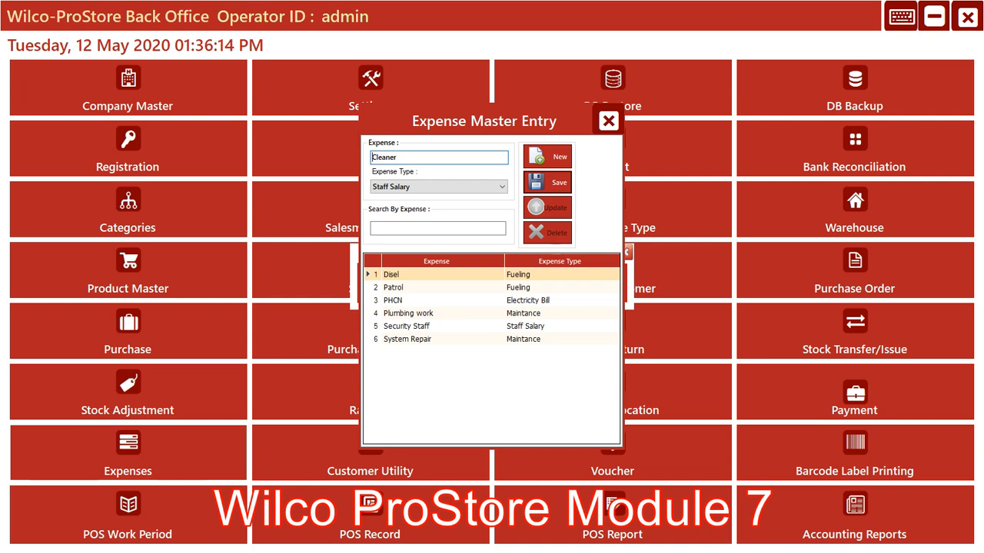
pyautogui.write('Office')
pyautogui.click(547, 182)
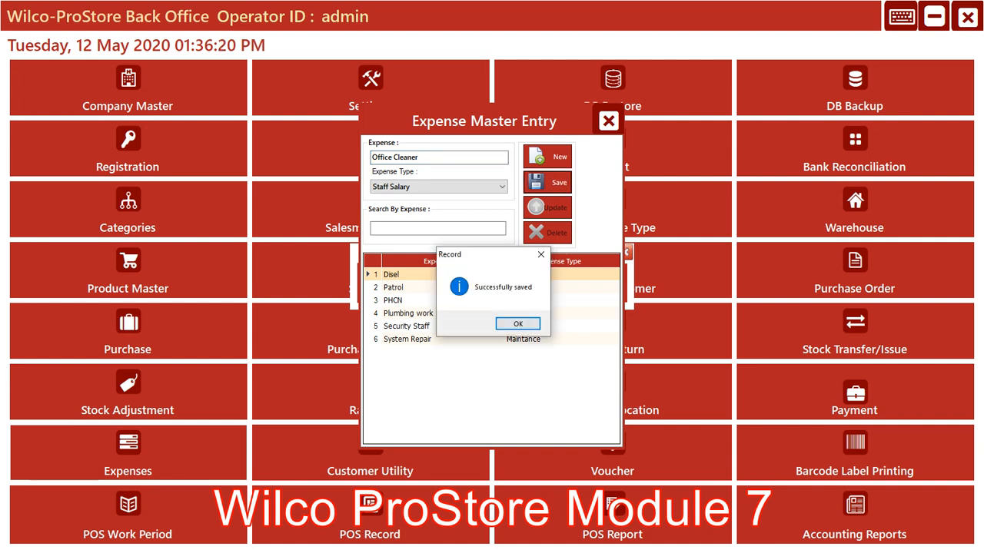
pyautogui.press('Return')
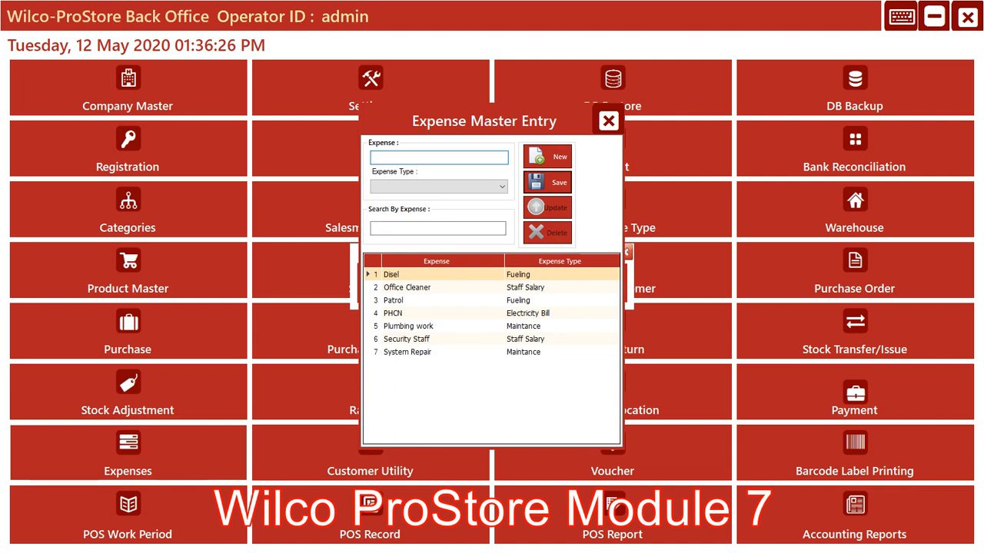
# Review the Disel, Patrol, PHCN, Plumbing work and System Repair expenses and the expense type assigned to each
pyautogui.click(430, 275)
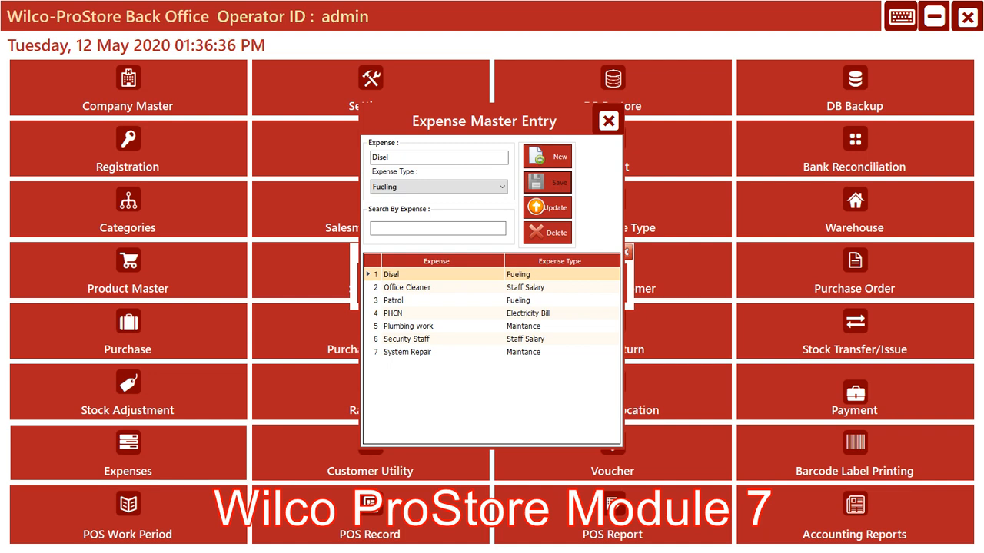
pyautogui.click(430, 301)
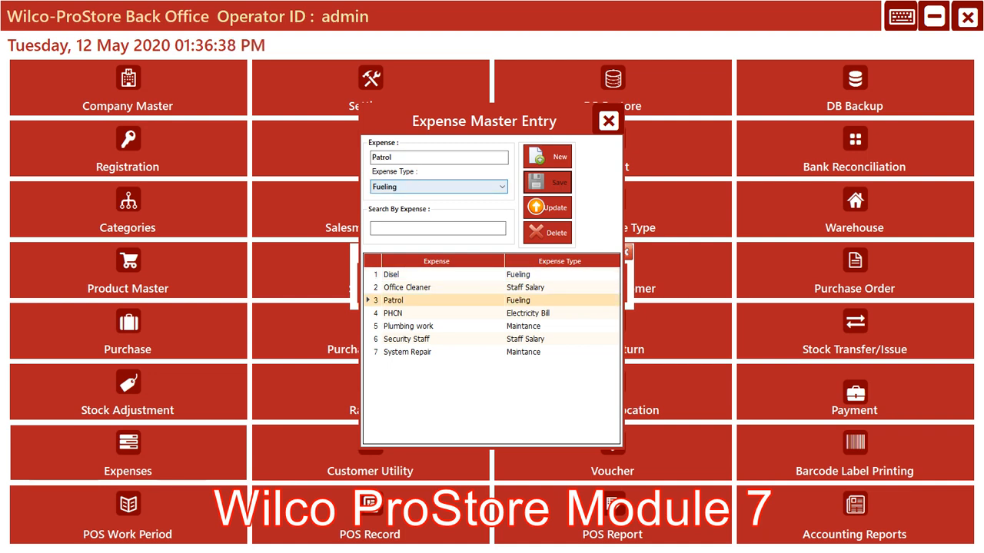
pyautogui.click(430, 313)
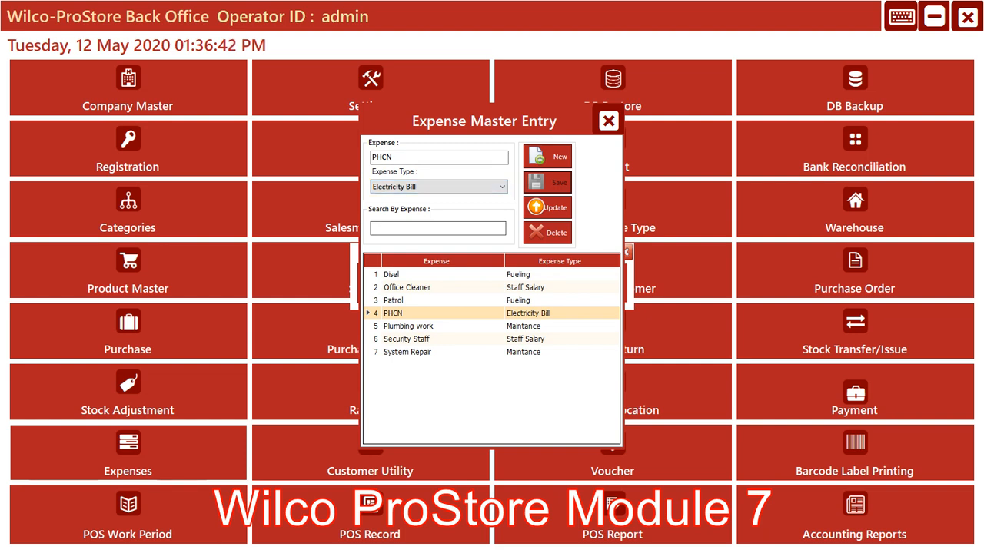
pyautogui.click(430, 326)
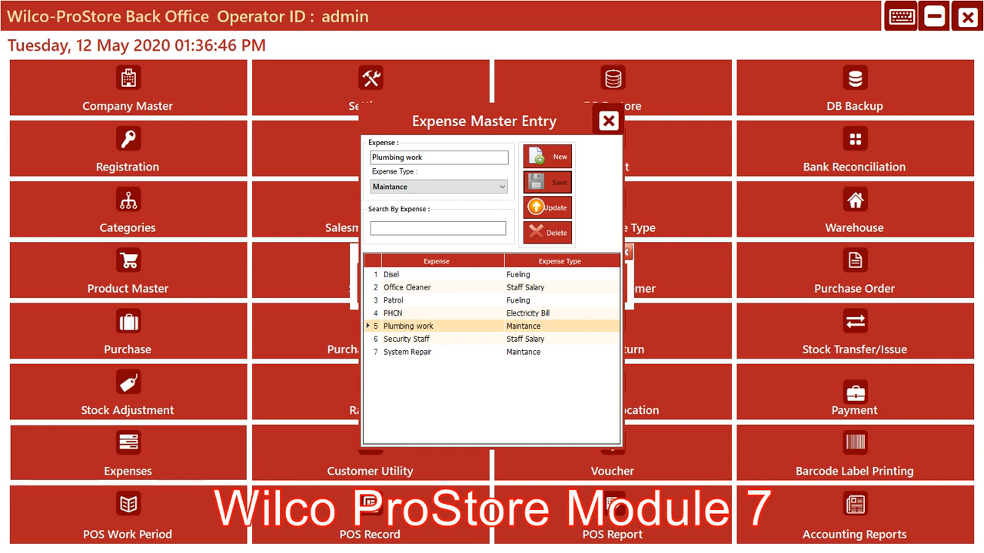
pyautogui.click(431, 352)
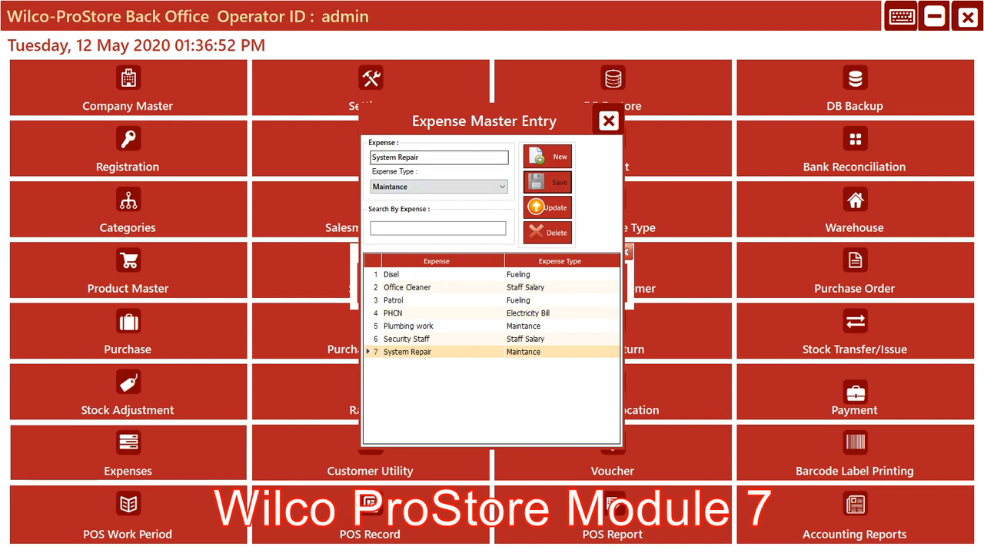
# Save a new expense named Software Support with the expense type Maintance, and close the expense entry form
pyautogui.click(547, 157)
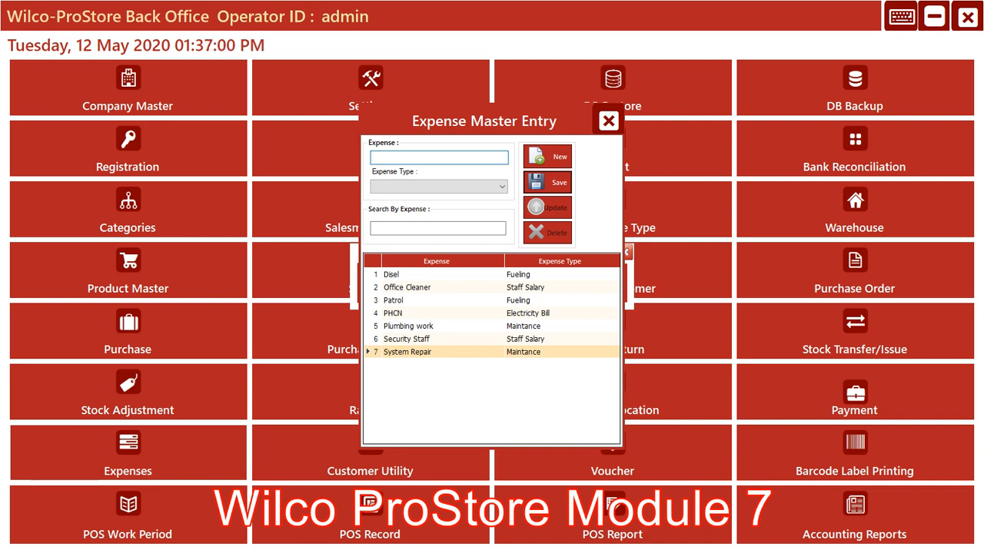
pyautogui.write('S')
pyautogui.write('Suppo')
pyautogui.press('BackSpace')
pyautogui.press('BackSpace')
pyautogui.press('BackSpace')
pyautogui.press('BackSpace')
pyautogui.press('BackSpace')
pyautogui.write('Software ')
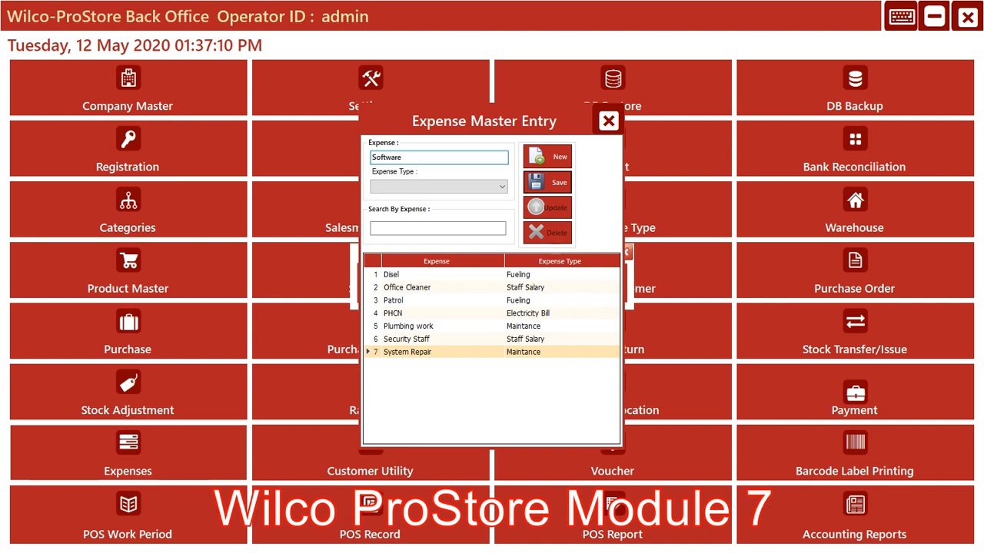
pyautogui.write('Support')
pyautogui.click(501, 187)
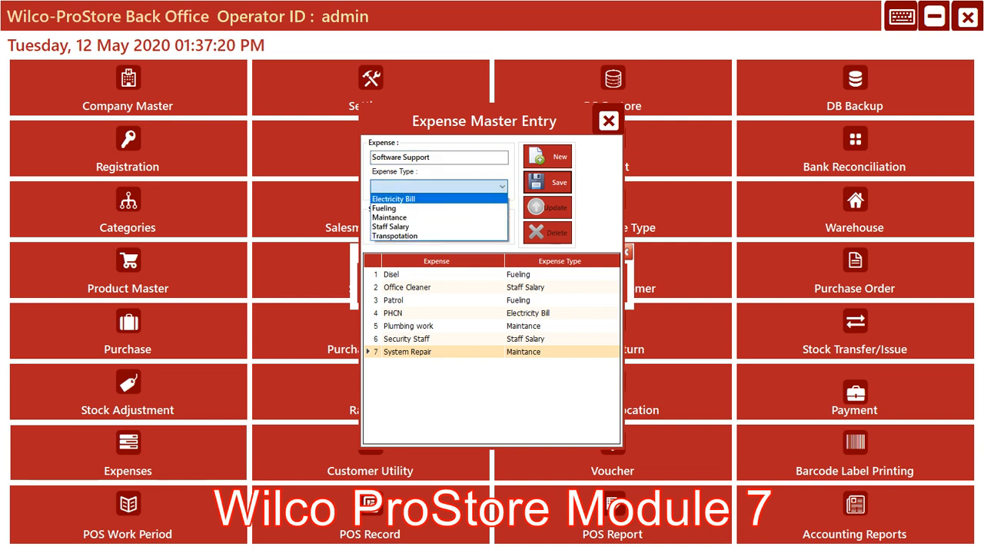
pyautogui.click(415, 217)
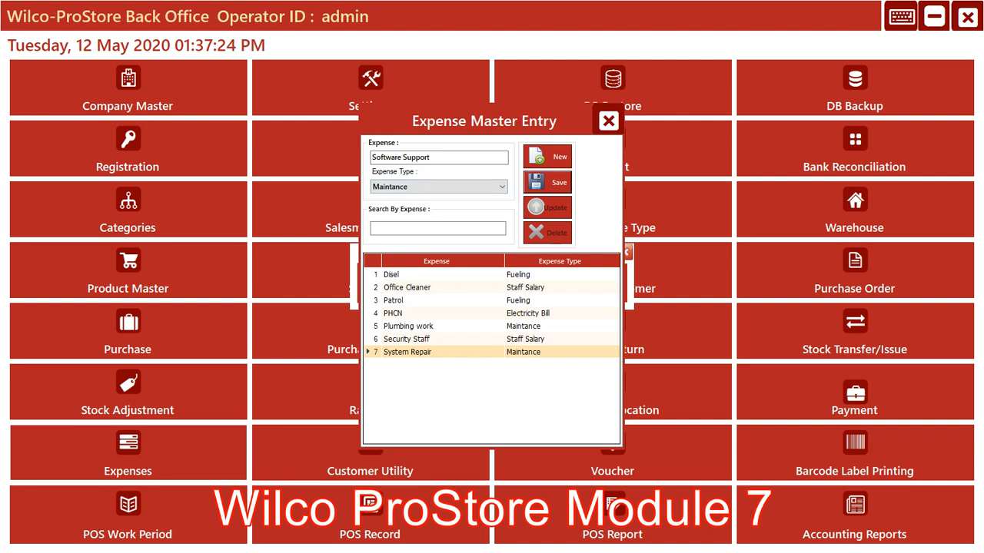
pyautogui.click(547, 182)
pyautogui.press('Return')
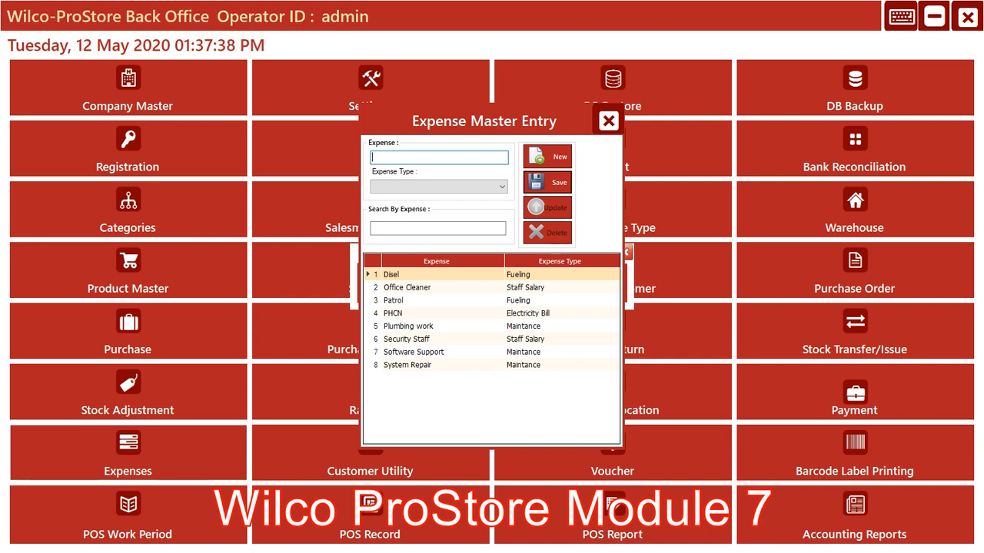
pyautogui.click(608, 121)
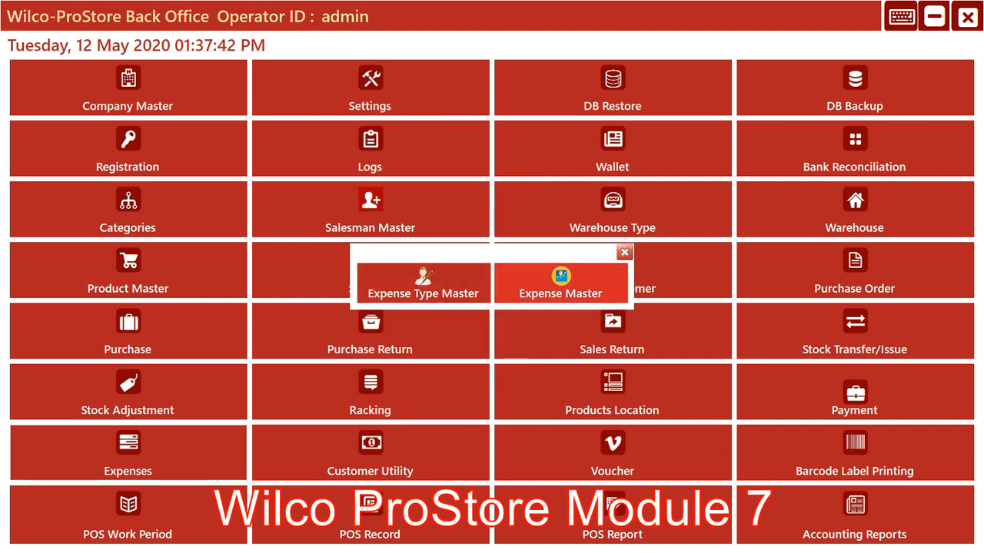
# Review the list of expense types and the Expense Master entries, and close the expense windows
pyautogui.click(423, 282)
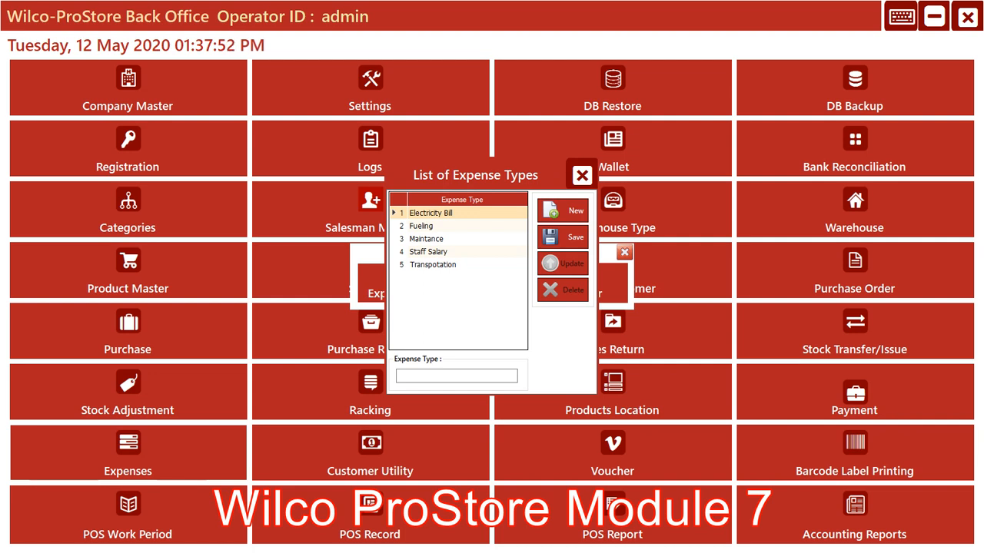
pyautogui.press('Escape')
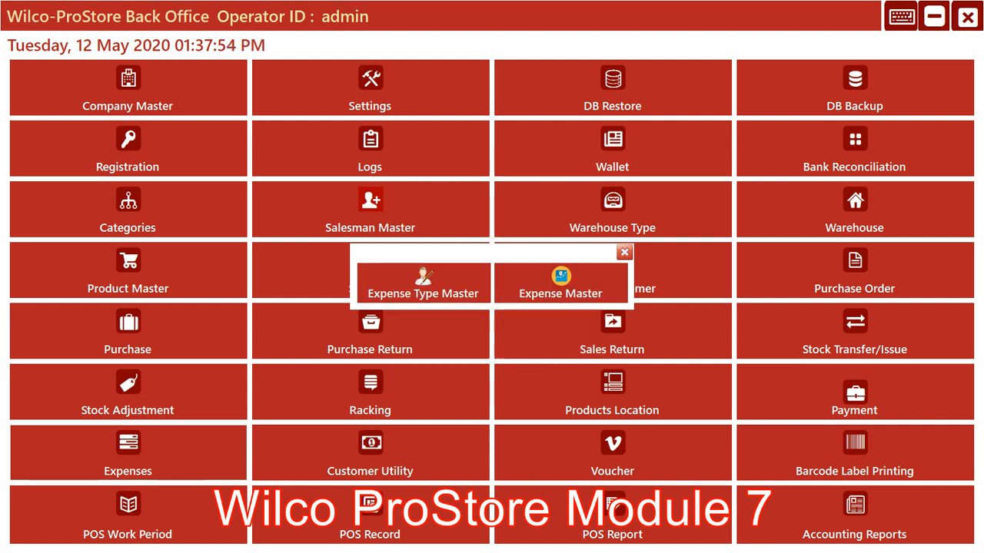
pyautogui.click(561, 285)
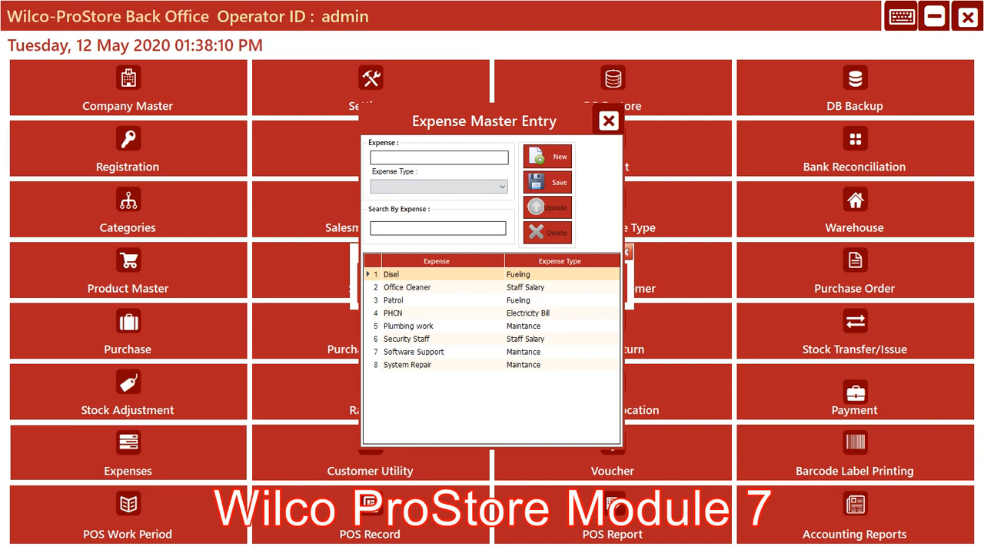
pyautogui.click(608, 121)
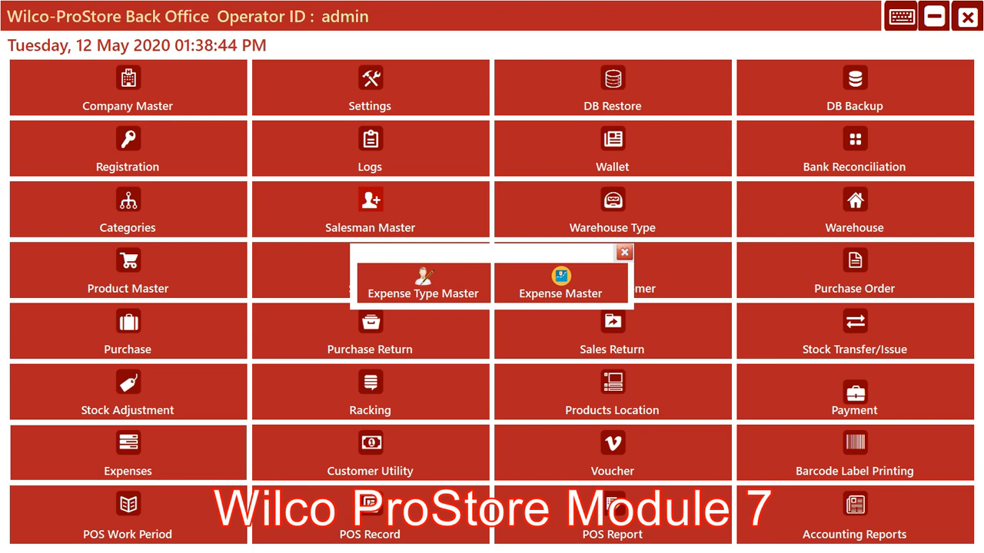
pyautogui.click(624, 252)
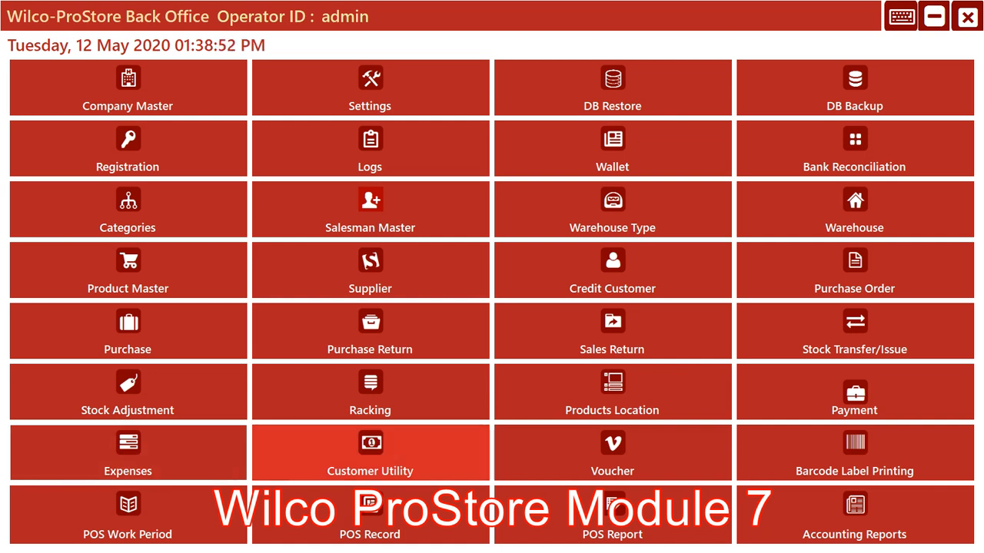
# View the Customers List from the Customer Utility's Customer Master, and close it
pyautogui.click(370, 454)
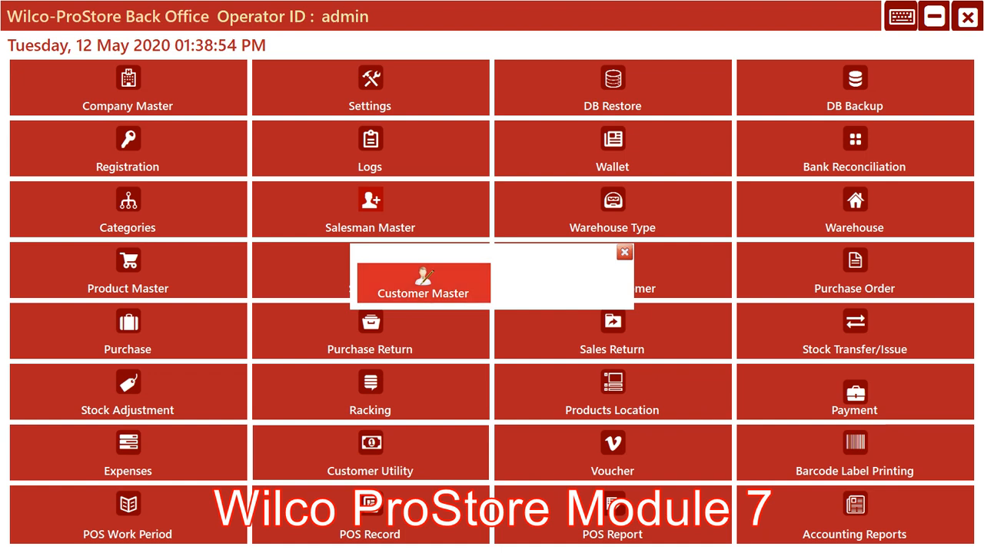
pyautogui.click(424, 284)
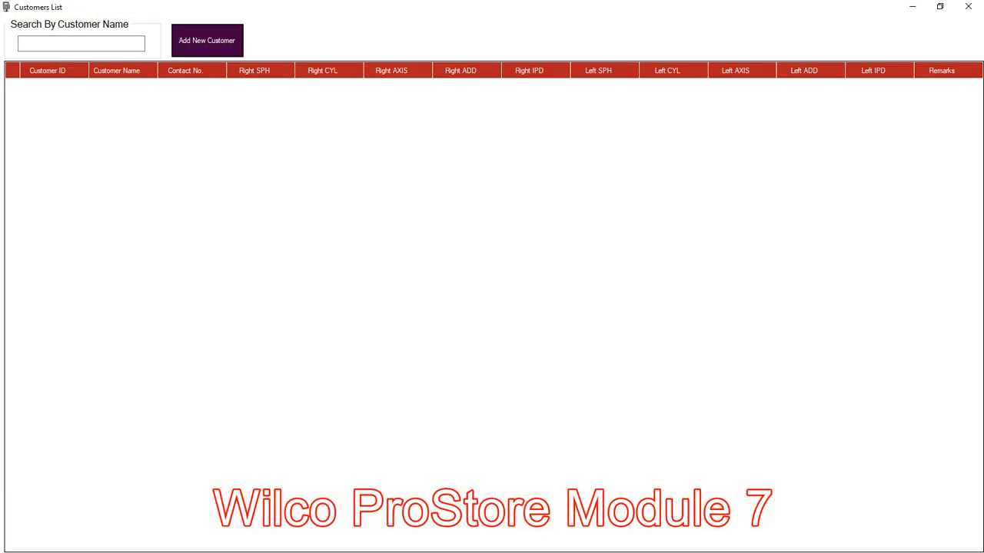
pyautogui.click(207, 41)
pyautogui.click(968, 6)
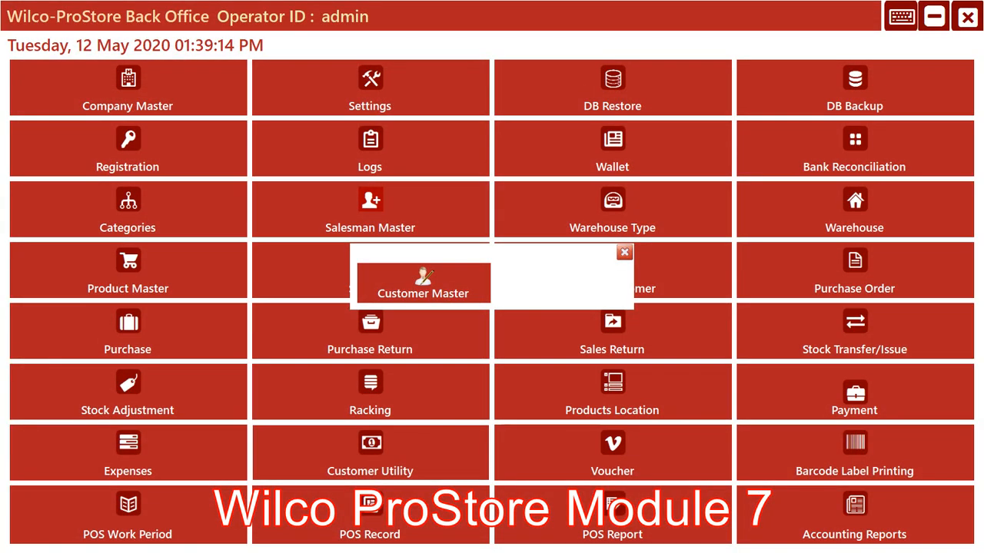
pyautogui.click(624, 252)
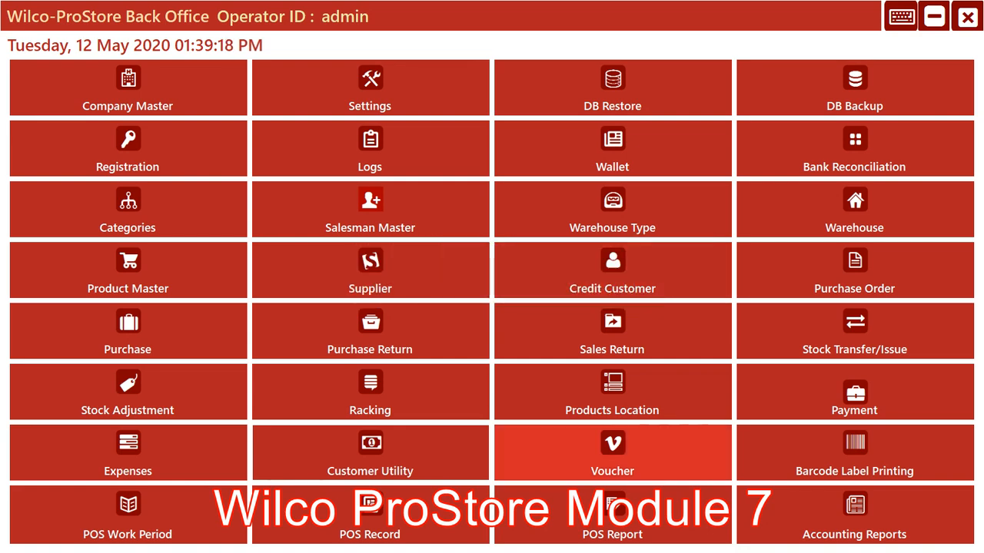
# Open the Voucher form and enter the payee's name
pyautogui.click(611, 449)
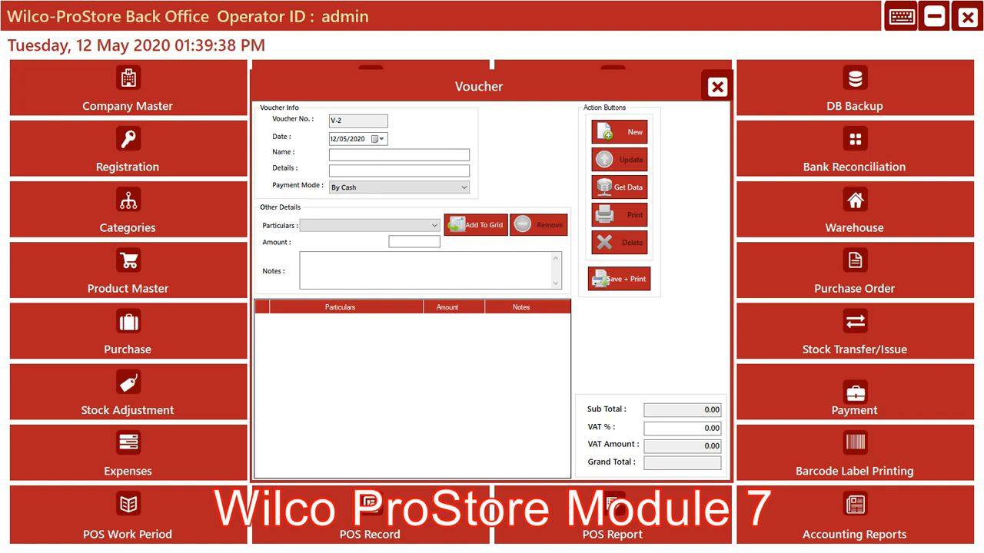
pyautogui.click(398, 155)
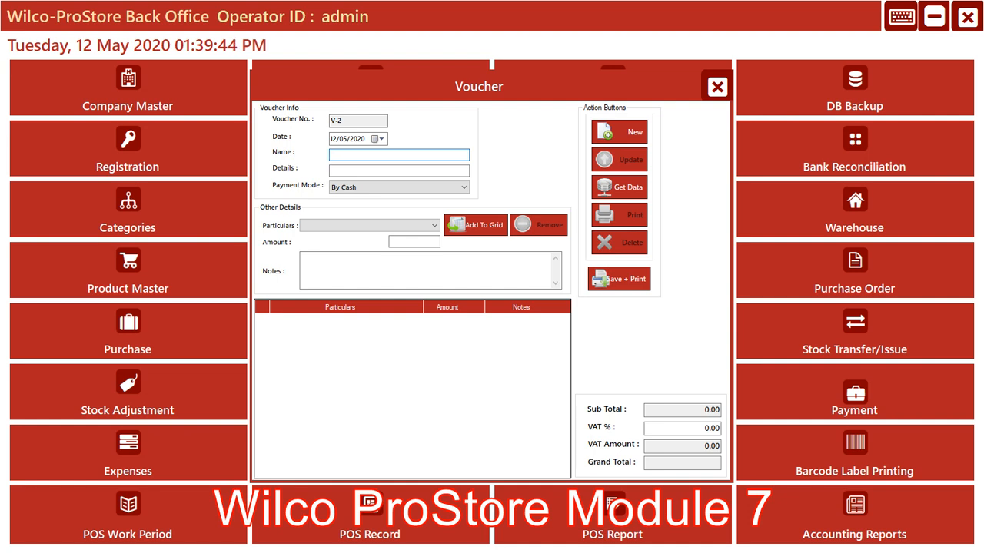
pyautogui.write('M')
pyautogui.write('ss B')
pyautogui.write('ola')
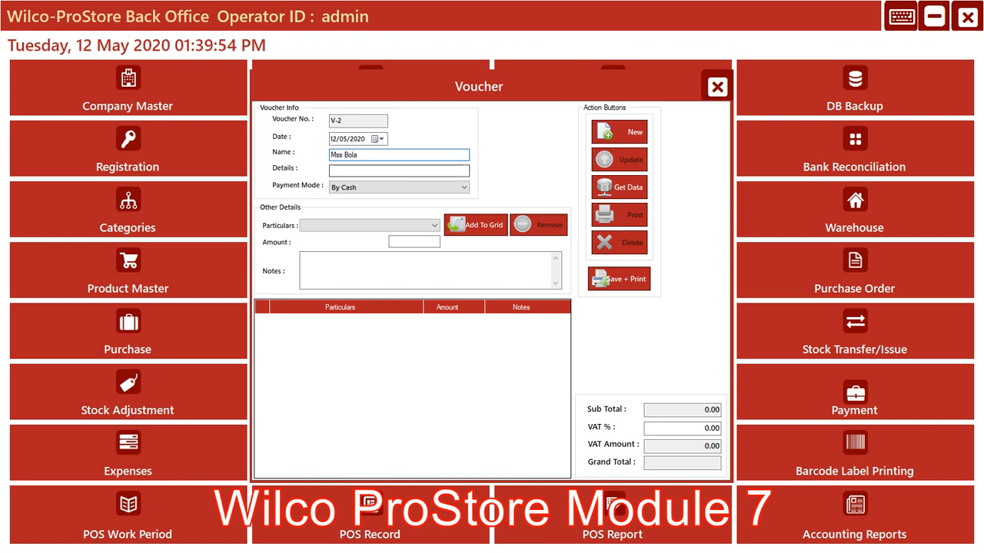
# Enter May Salary as the voucher details and choose By Cash as the payment mode
pyautogui.click(398, 170)
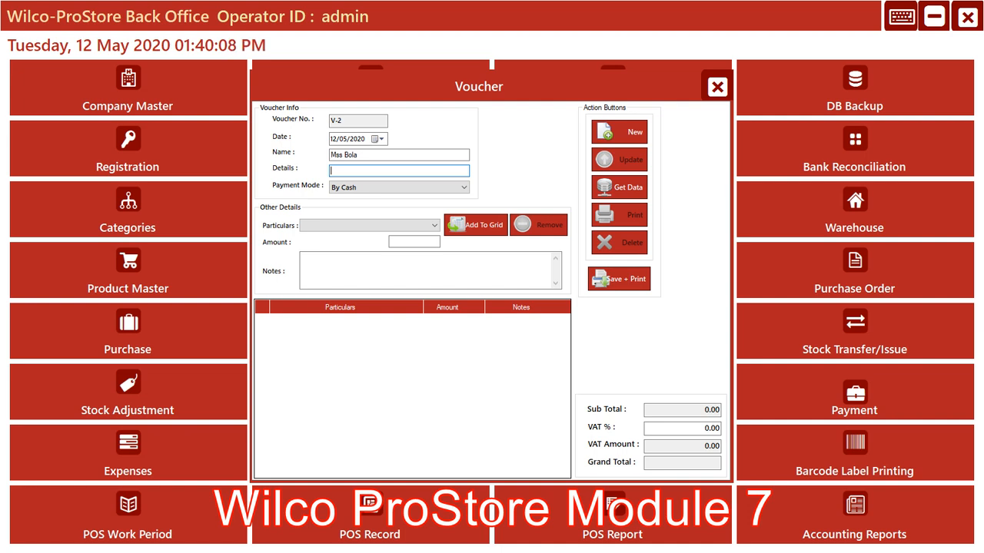
pyautogui.write('M')
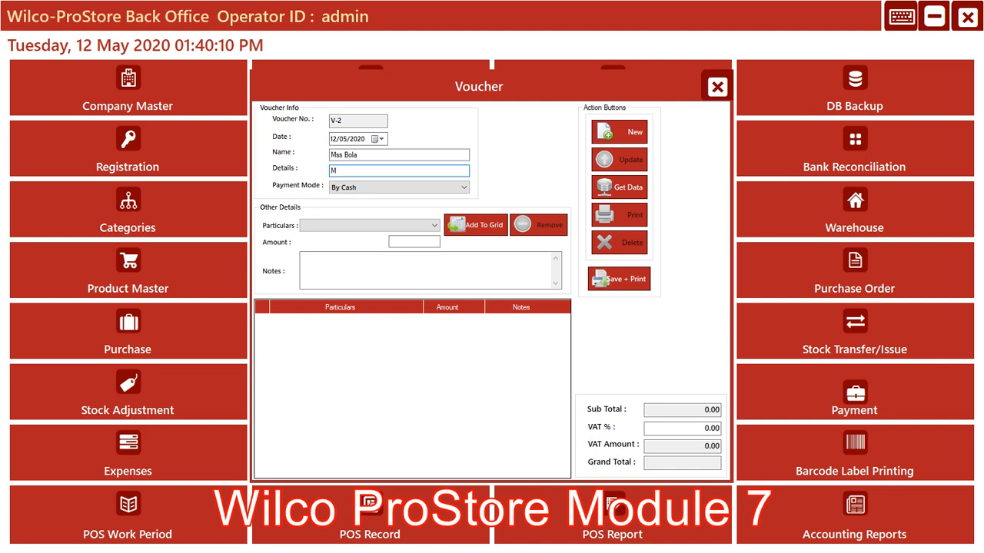
pyautogui.write('ay Salary')
pyautogui.press('Tab')
pyautogui.hotkey('alt', 'Down')
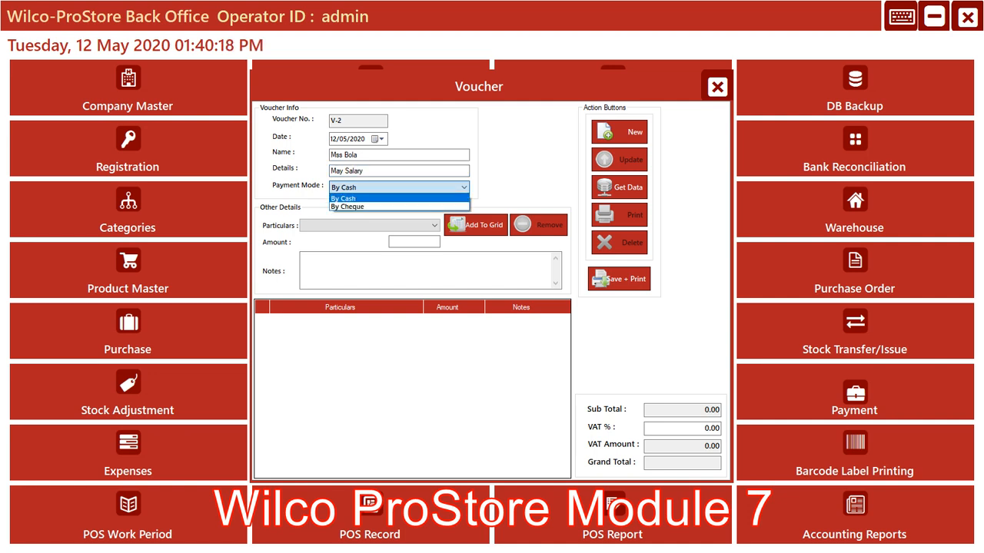
pyautogui.press('Return')
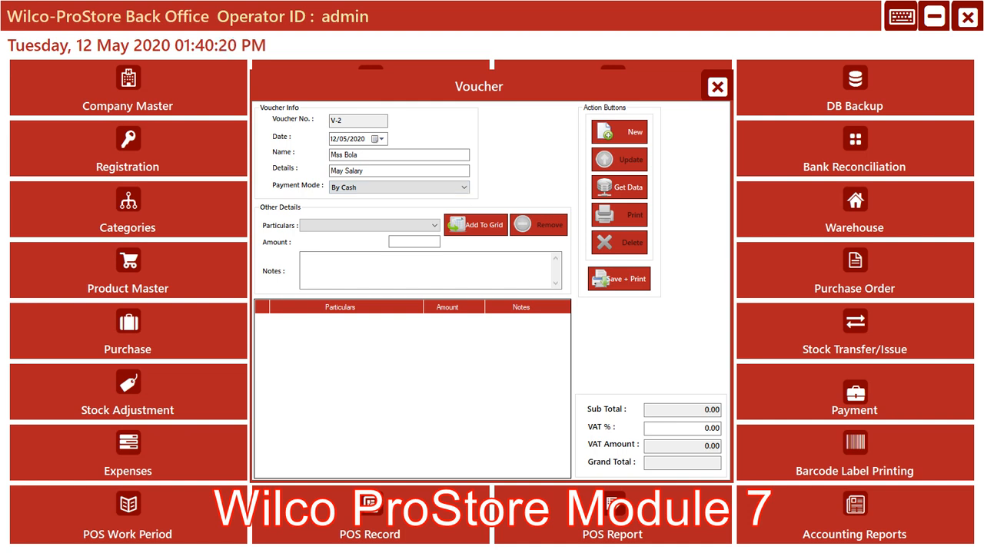
# Add an Office Cleaner line with an amount of 10000 to the voucher grid
pyautogui.click(435, 225)
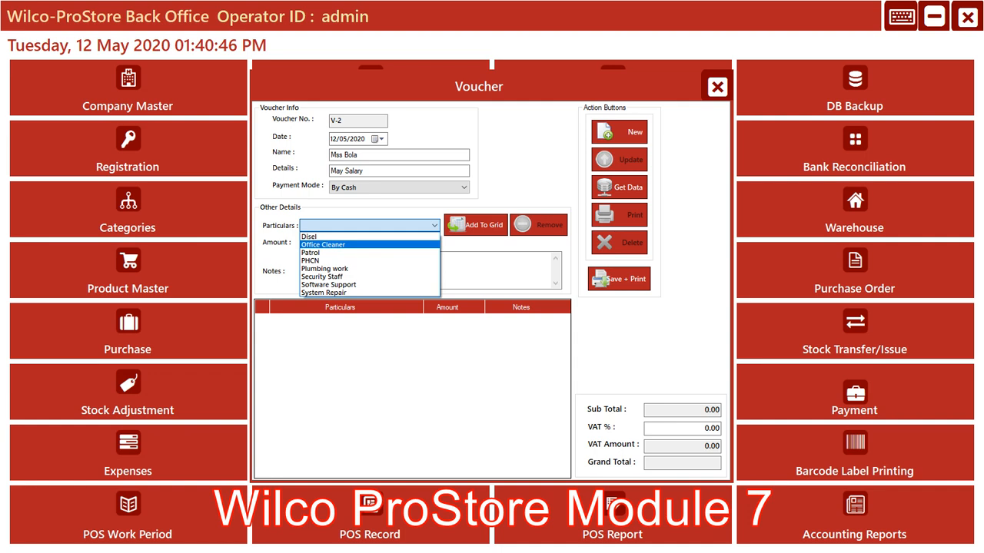
pyautogui.press('Return')
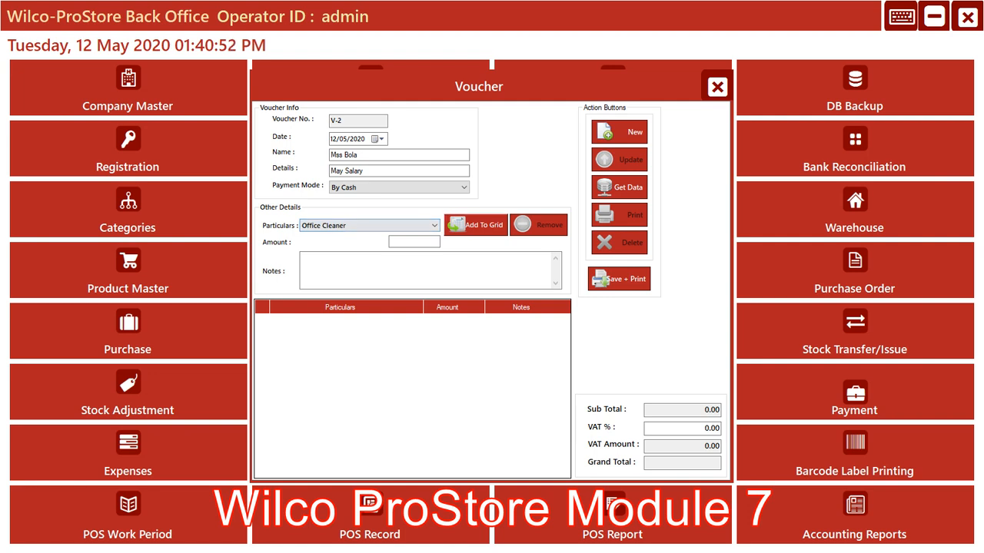
pyautogui.click(475, 225)
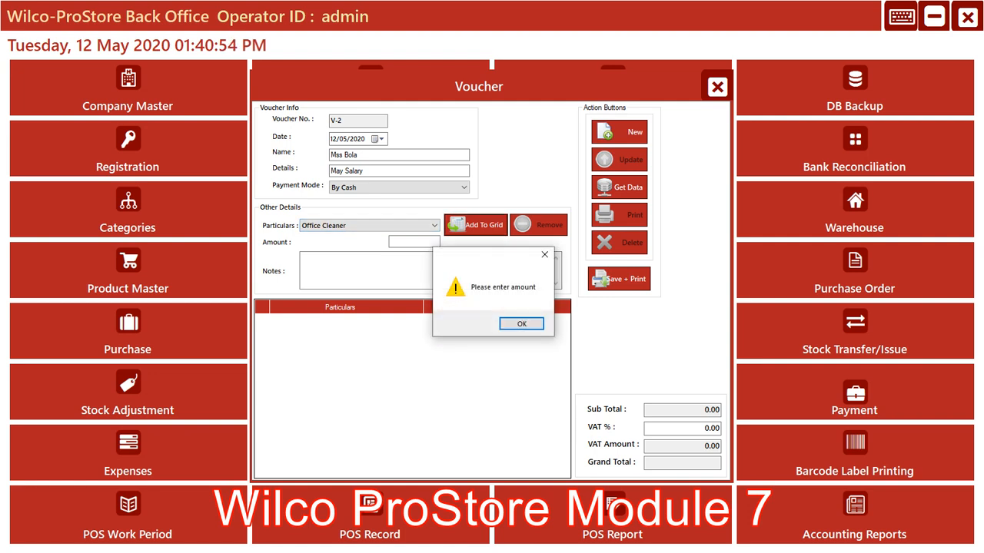
pyautogui.press('Return')
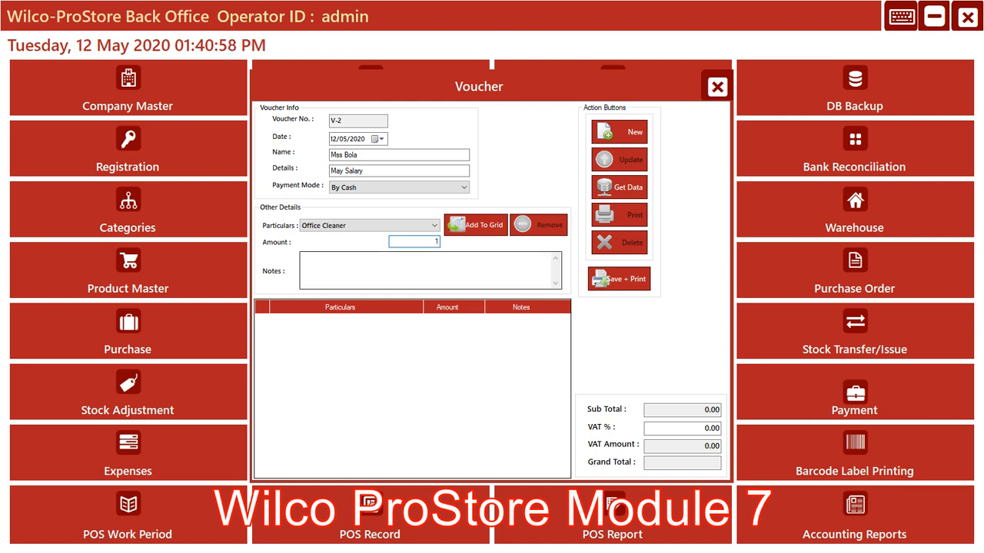
pyautogui.write('10000')
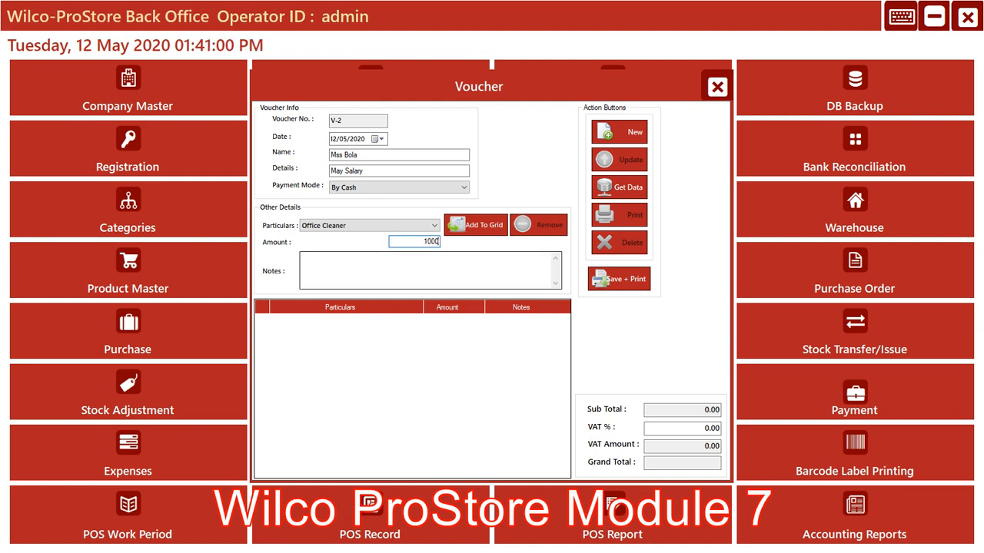
pyautogui.press('BackSpace')
pyautogui.press('BackSpace')
pyautogui.press('BackSpace')
pyautogui.press('BackSpace')
pyautogui.press('BackSpace')
pyautogui.write('15')
pyautogui.write('00')
pyautogui.press('BackSpace')
pyautogui.press('BackSpace')
pyautogui.press('BackSpace')
pyautogui.press('BackSpace')
pyautogui.write('10000')
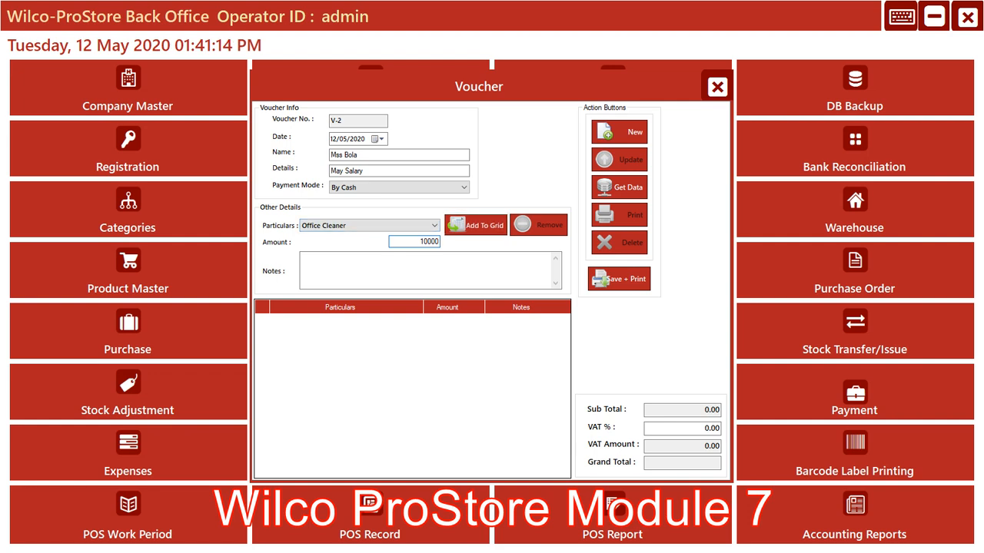
pyautogui.click(474, 224)
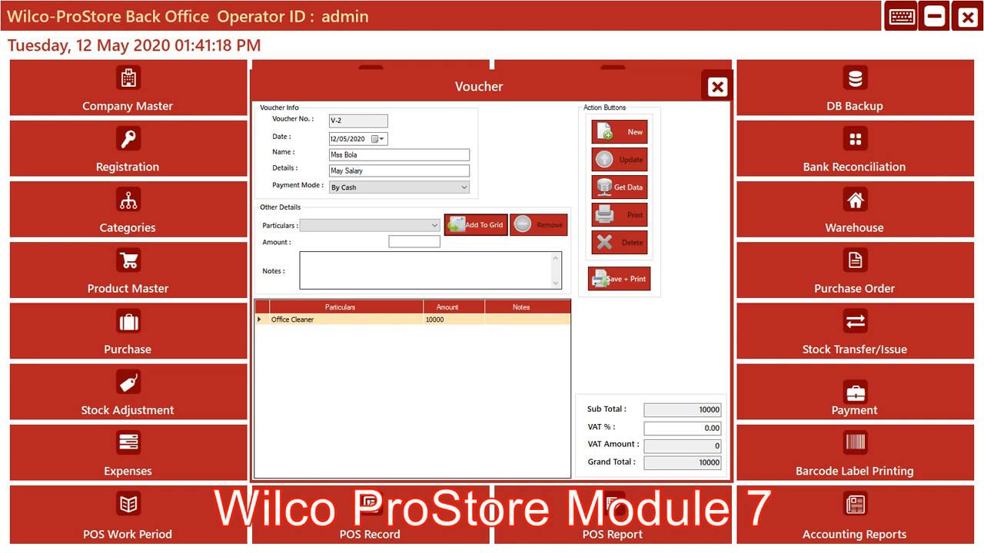
# Remove the Office Cleaner line from the voucher grid
pyautogui.click(338, 320)
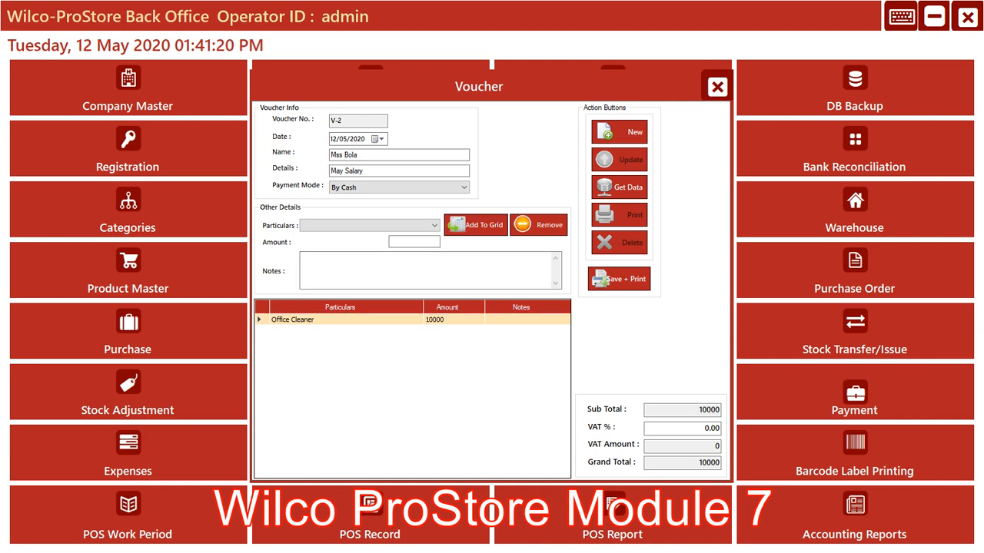
pyautogui.click(538, 225)
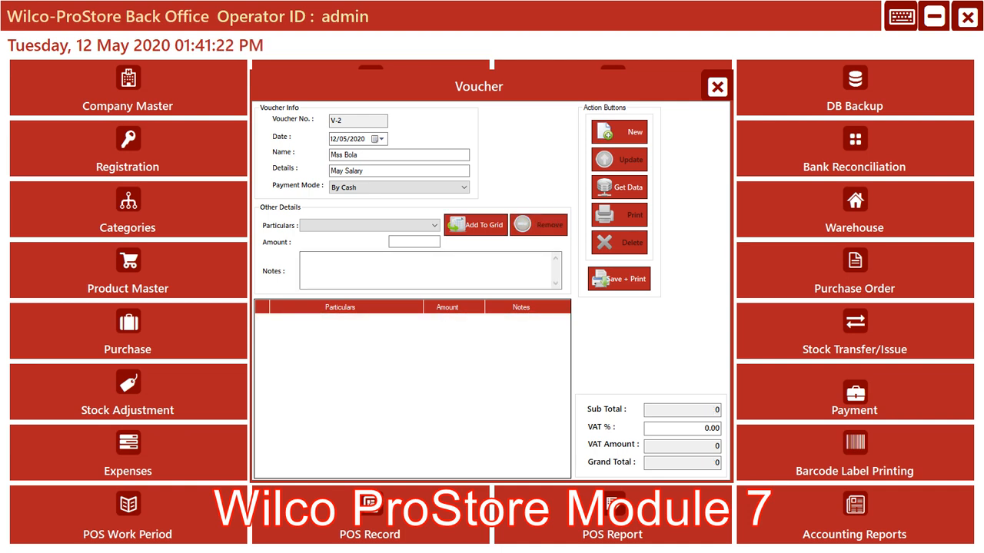
# Select Office Cleaner as the voucher particulars and set the amount to 10000
pyautogui.click(434, 225)
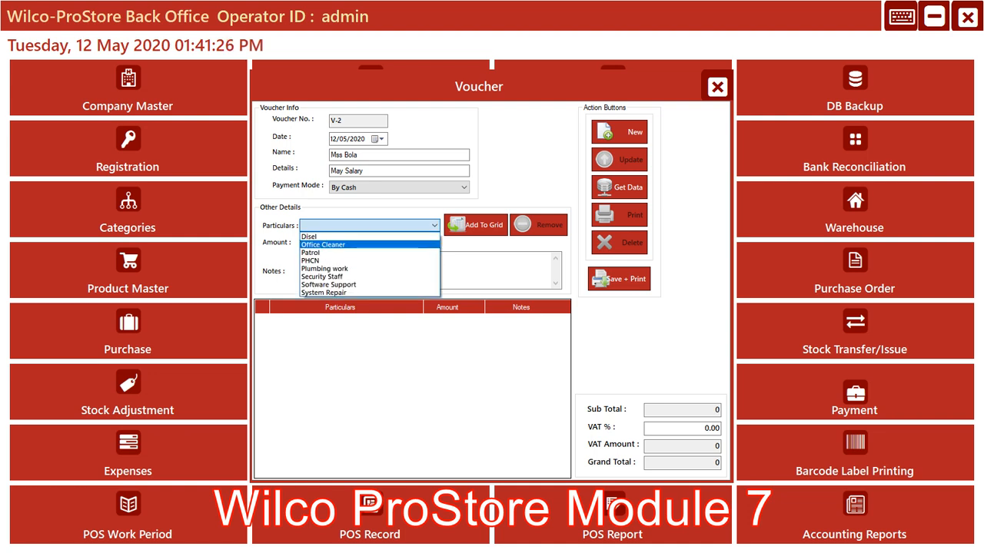
pyautogui.click(324, 244)
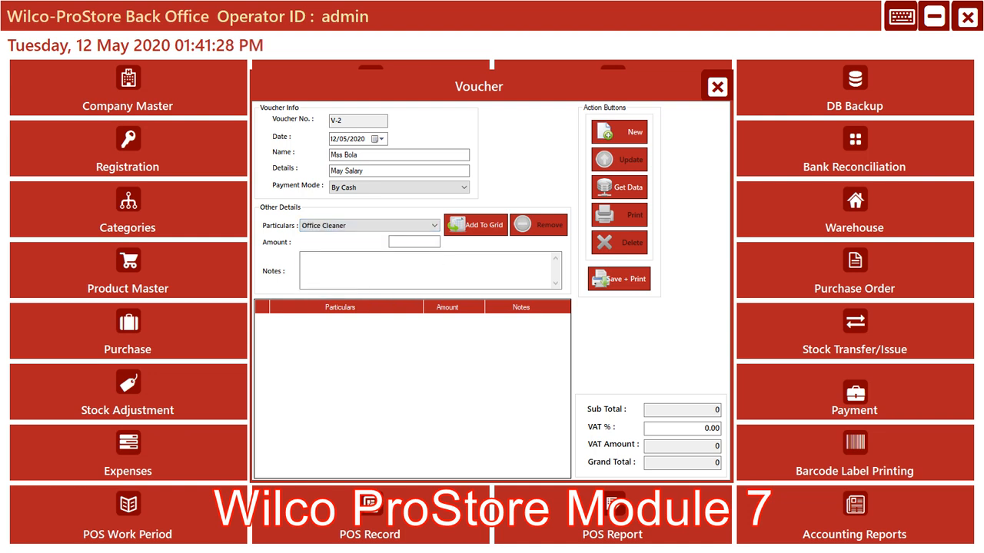
pyautogui.click(414, 242)
pyautogui.write('10000')
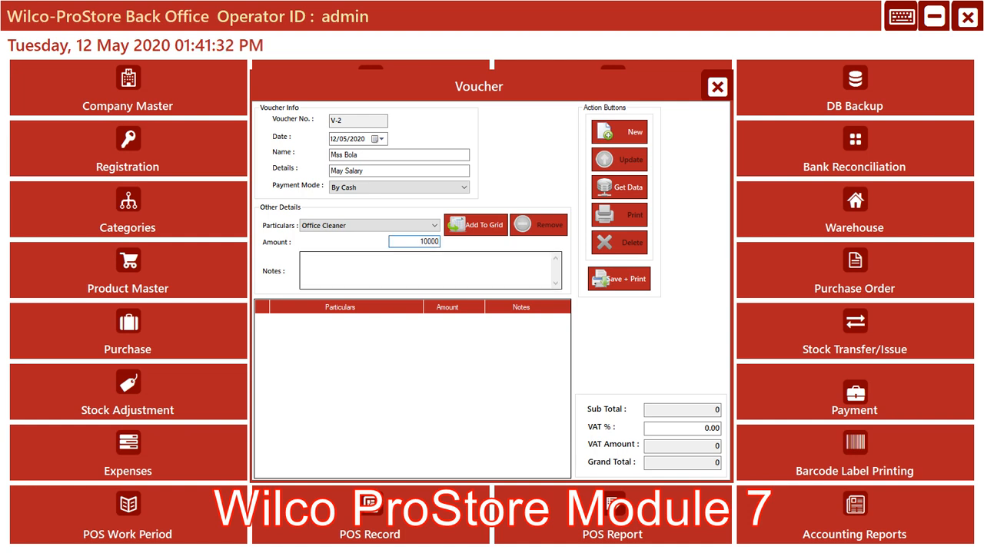
# Enter "Payment for Monthly Salary" as the notes for the Office Cleaner line
pyautogui.click(415, 268)
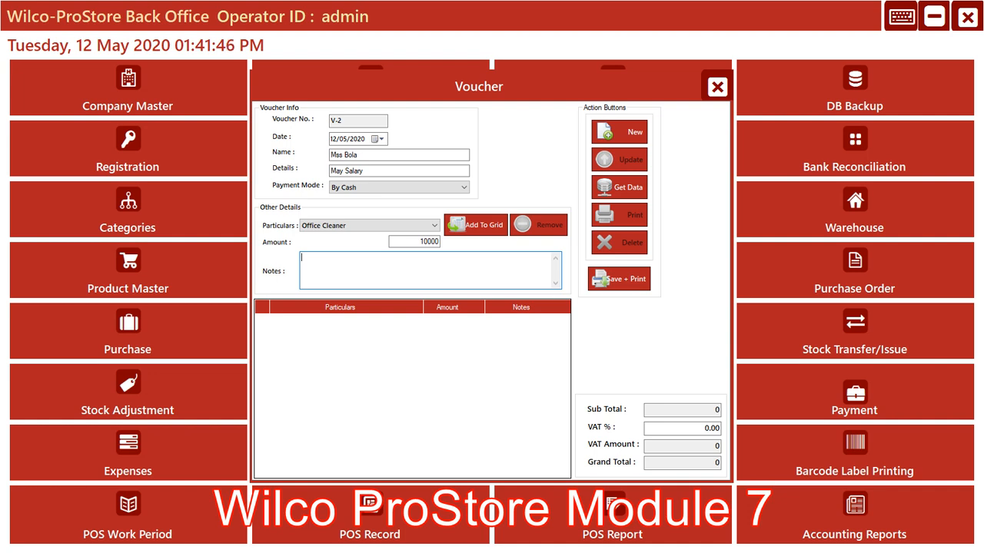
pyautogui.write('May Mont')
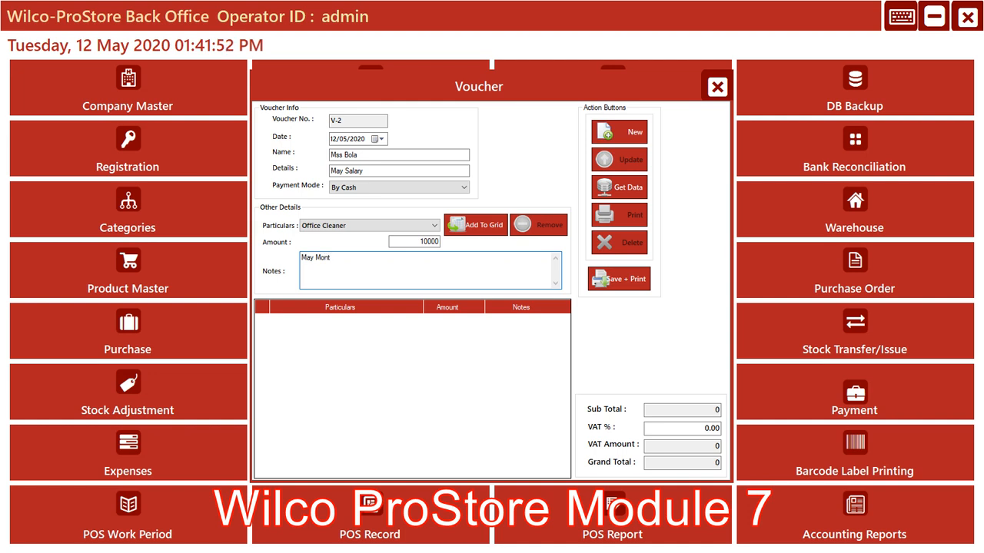
pyautogui.write('hly S')
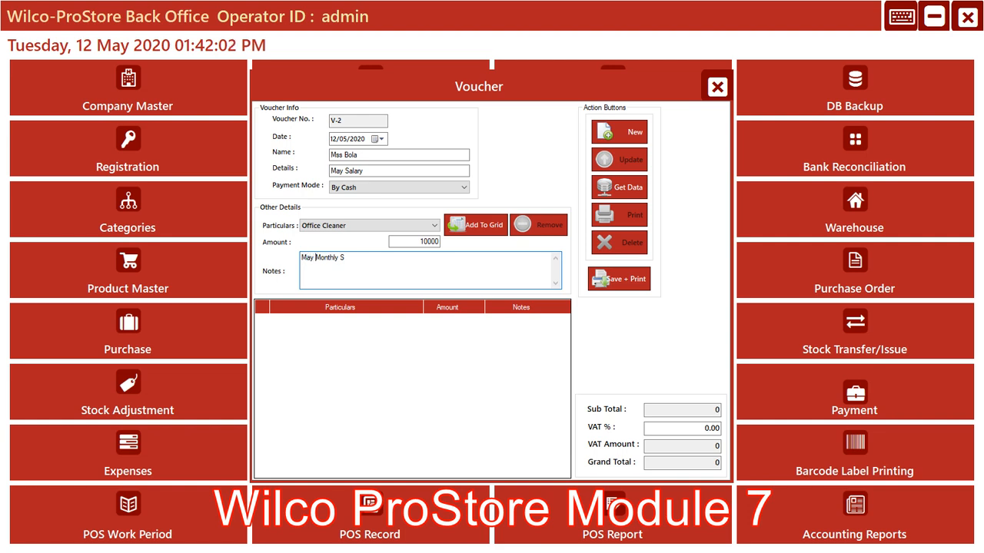
pyautogui.press('BackSpace')
pyautogui.press('BackSpace')
pyautogui.press('BackSpace')
pyautogui.press('BackSpace')
pyautogui.write('P')
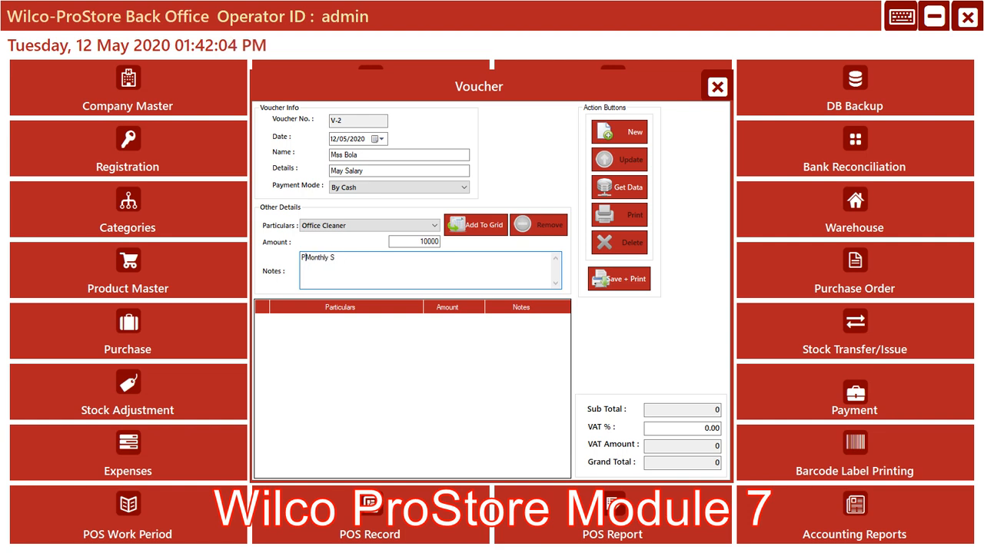
pyautogui.write('a')
pyautogui.write('ymen')
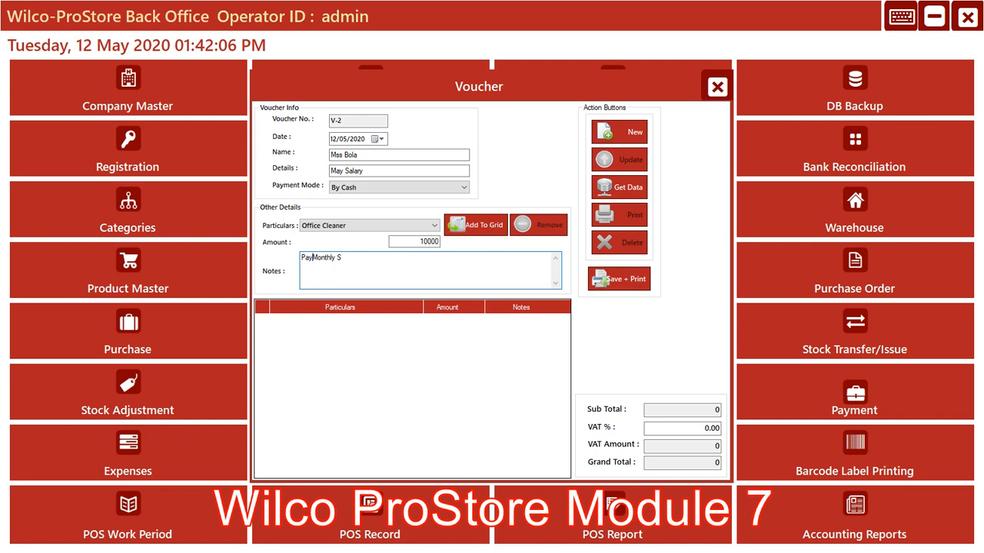
pyautogui.write('t ')
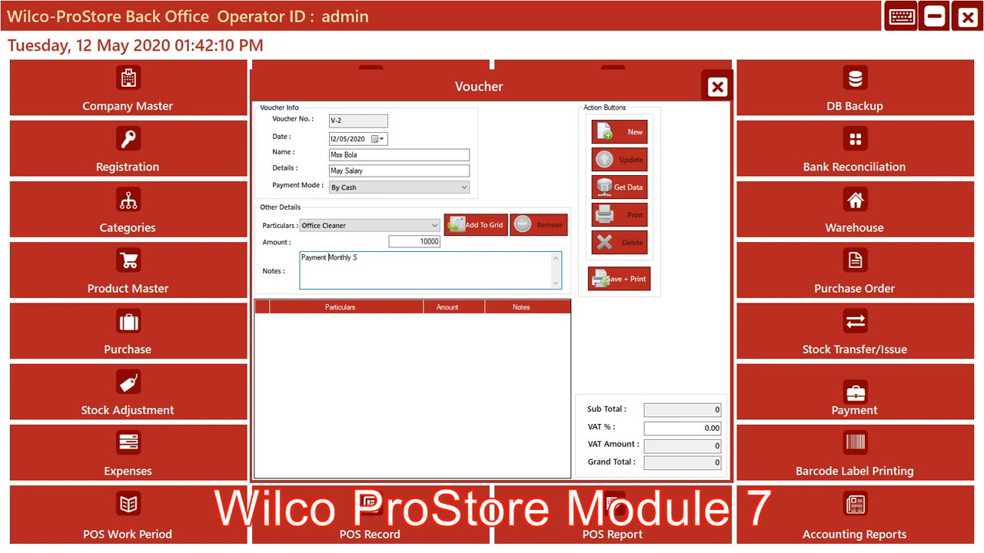
pyautogui.write('for')
pyautogui.press('Right')
pyautogui.press('Right')
pyautogui.press('Right')
pyautogui.press('Right')
pyautogui.press('Right')
pyautogui.press('Right')
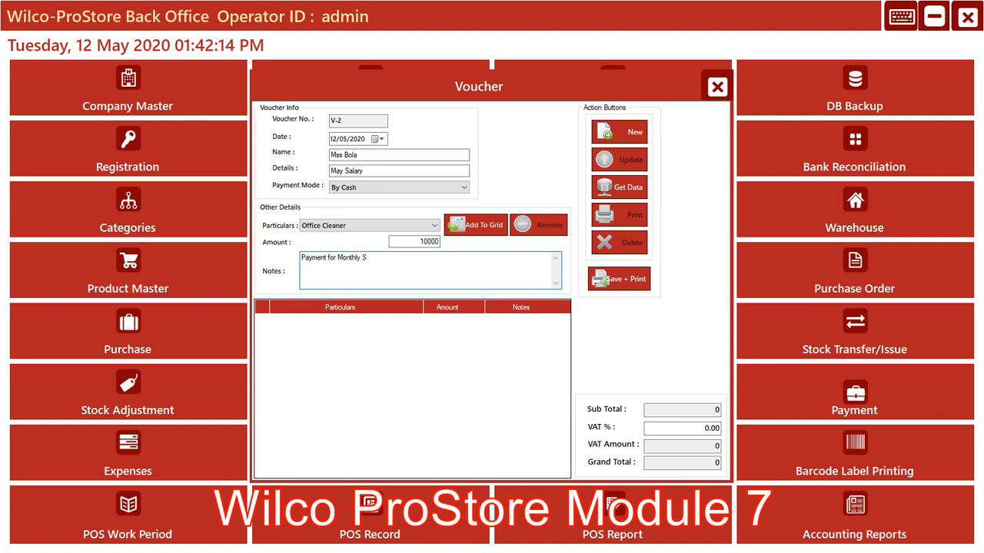
pyautogui.write('alary')
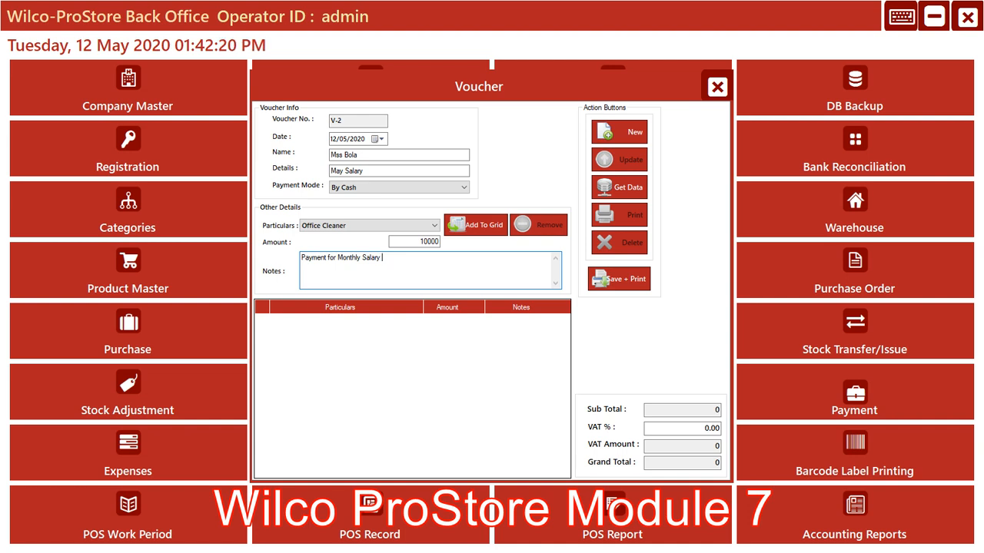
pyautogui.write(" '")
pyautogui.write('MA')
pyautogui.write('Y')
pyautogui.write('2020')
pyautogui.write(')')
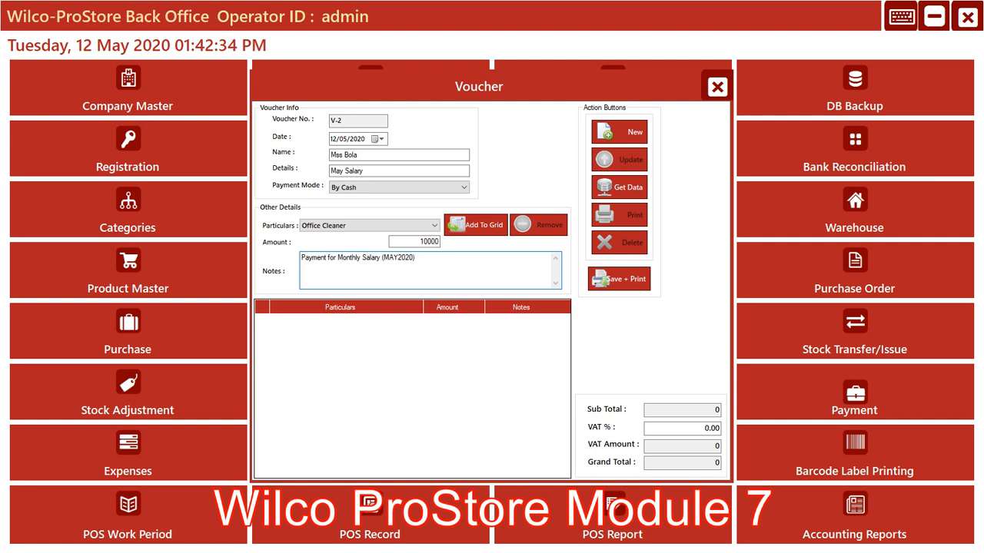
# Add the Office Cleaner line to the voucher grid, then save and print the voucher
pyautogui.click(475, 225)
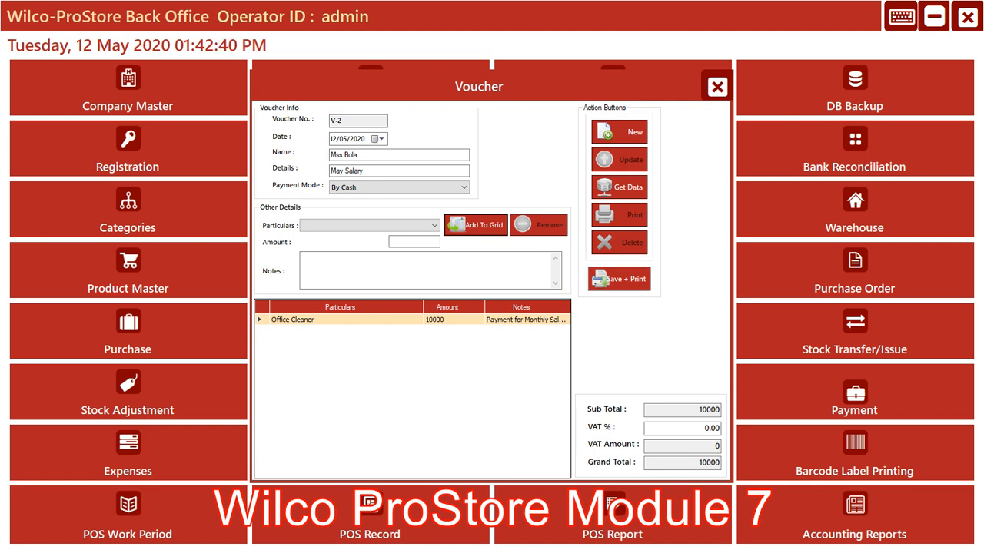
pyautogui.click(620, 279)
pyautogui.click(518, 324)
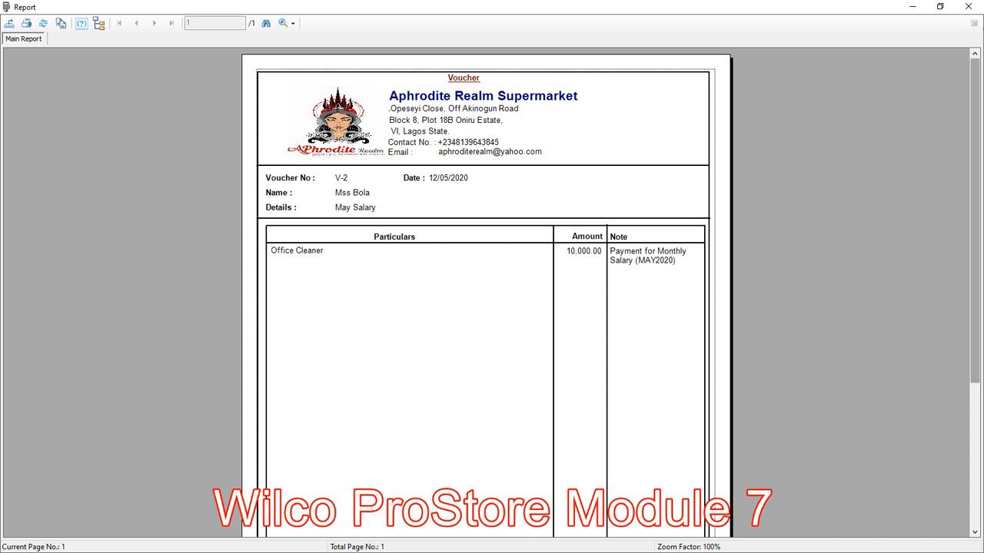
# Review the salary voucher report from its header to the totals and signature lines, and close the report
pyautogui.scroll(-5, 487, 292)
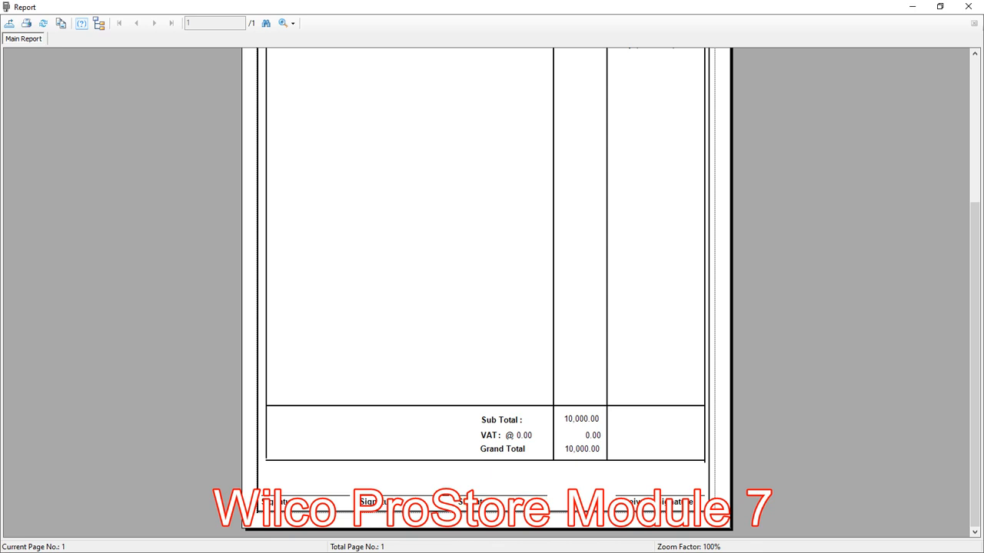
pyautogui.scroll(5, 487, 292)
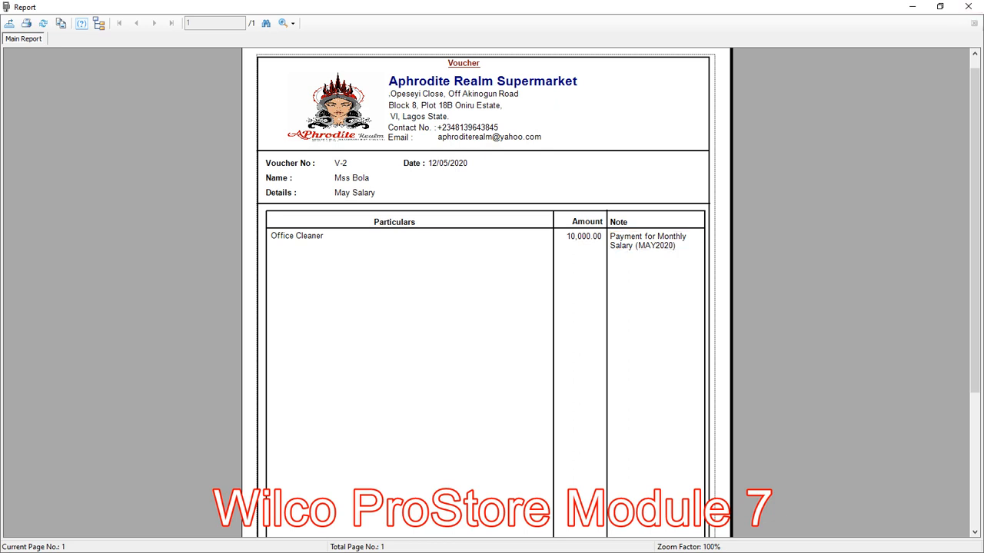
pyautogui.moveTo(975, 230)
pyautogui.mouseDown()
pyautogui.moveTo(974, 222)
pyautogui.moveTo(974, 365)
pyautogui.moveTo(974, 219)
pyautogui.mouseUp()
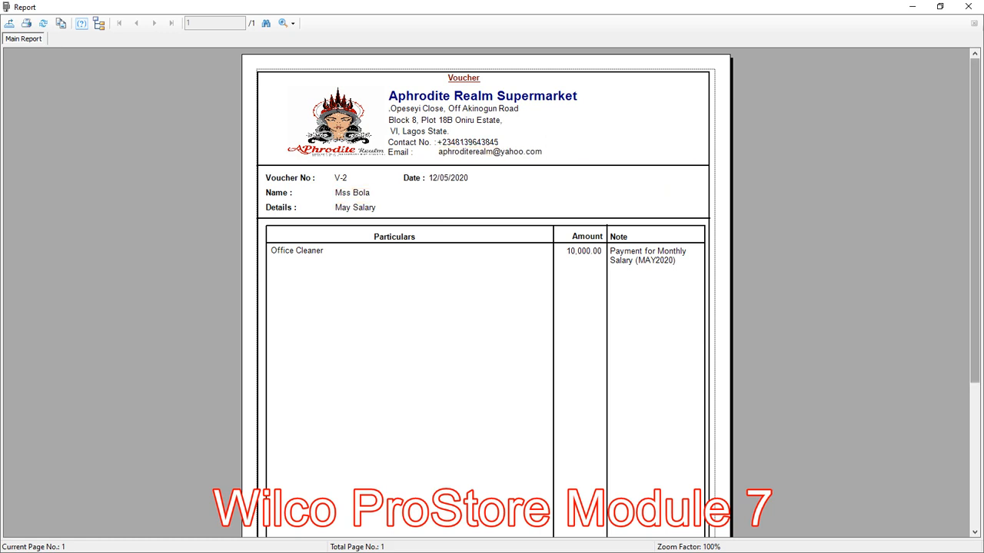
pyautogui.scroll(-3, 492, 292)
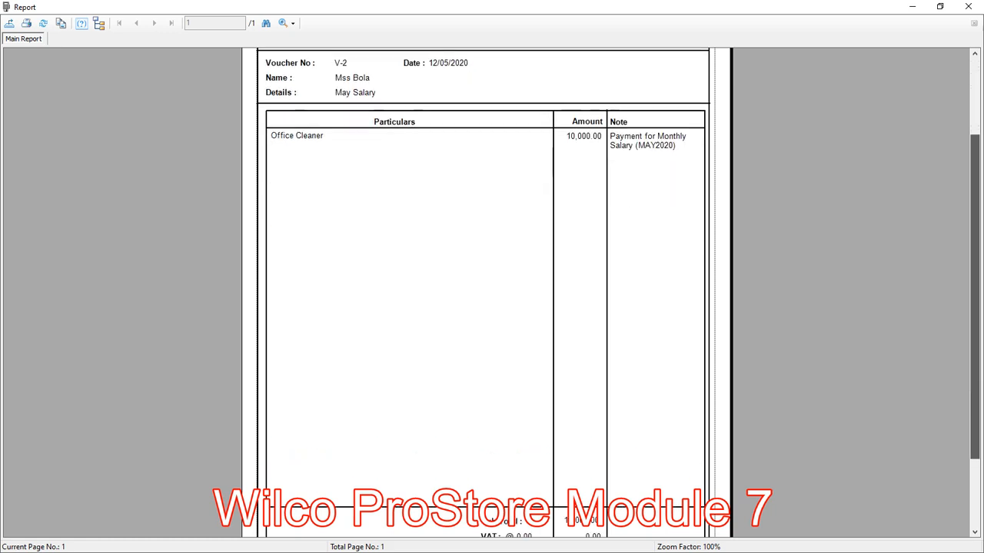
pyautogui.scroll(-3, 492, 292)
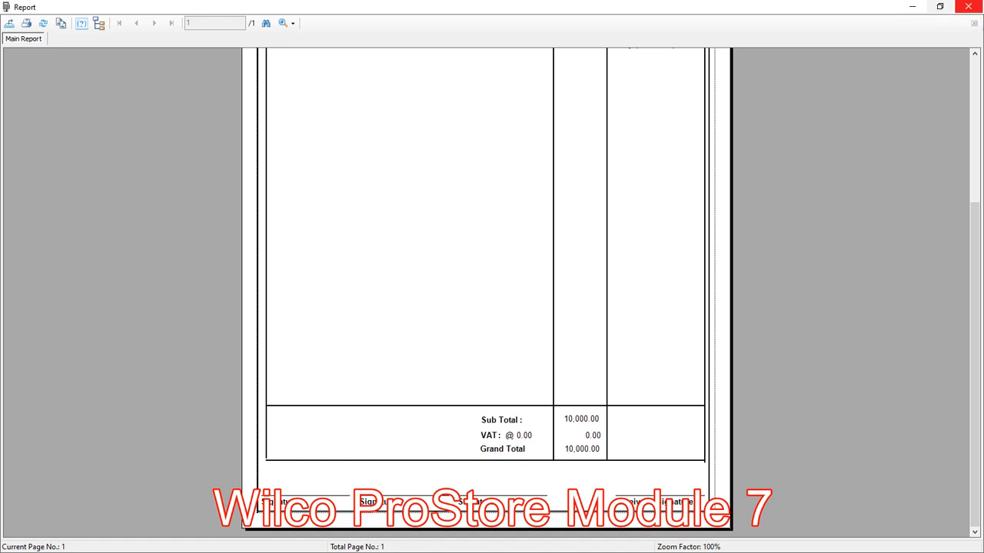
pyautogui.click(968, 6)
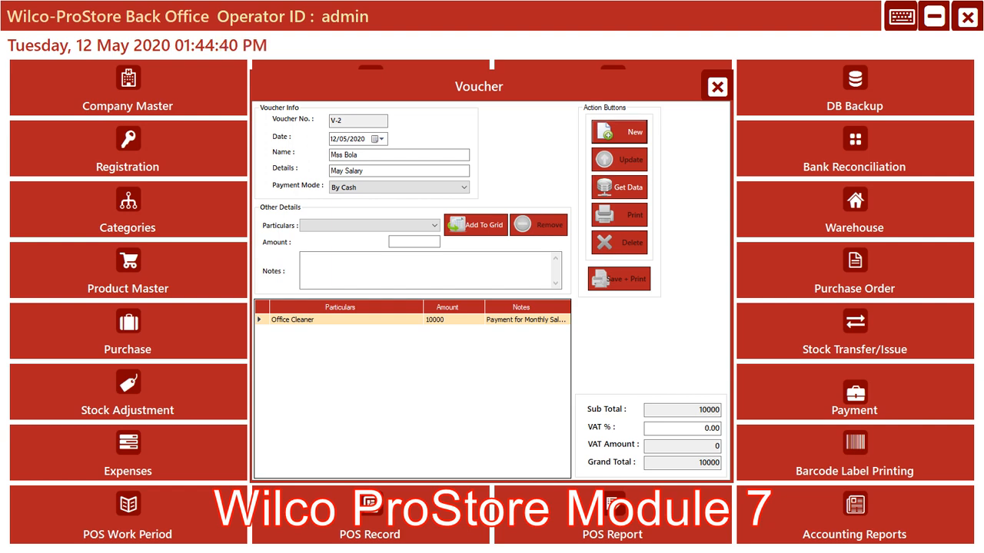
# Start a new voucher and enter the payee's name
pyautogui.click(618, 132)
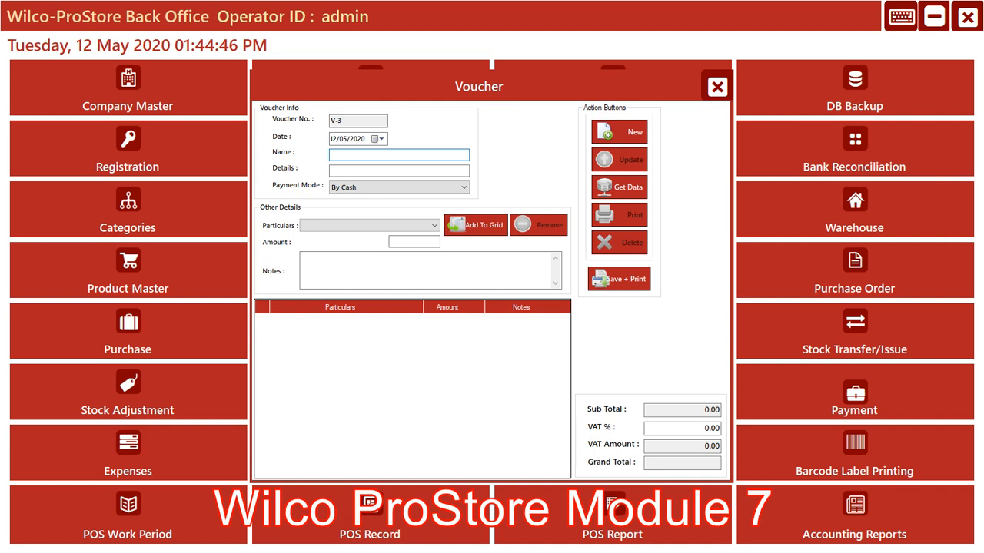
pyautogui.write('Mr')
pyautogui.write('Wale')
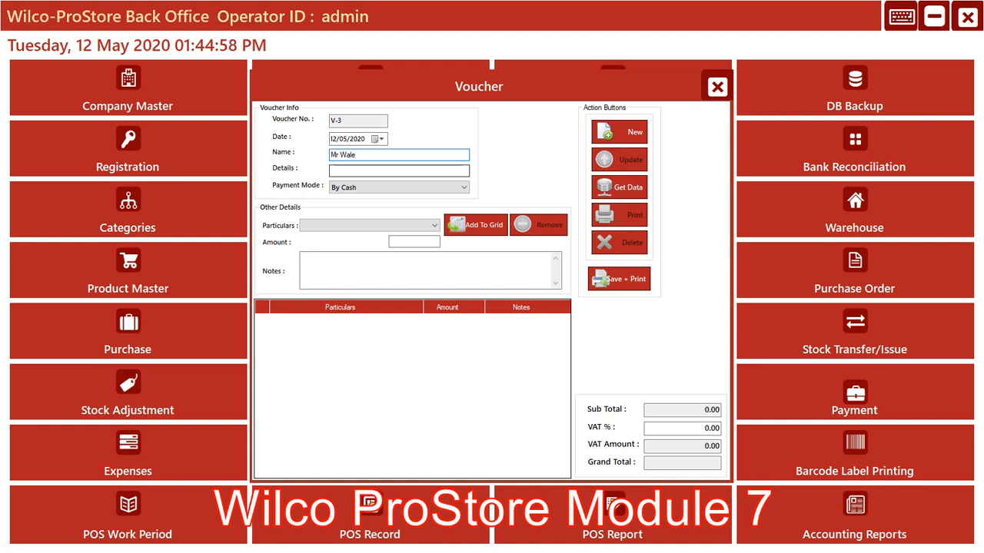
# Enter 40L as the voucher details and keep By Cash as the payment mode
pyautogui.click(377, 171)
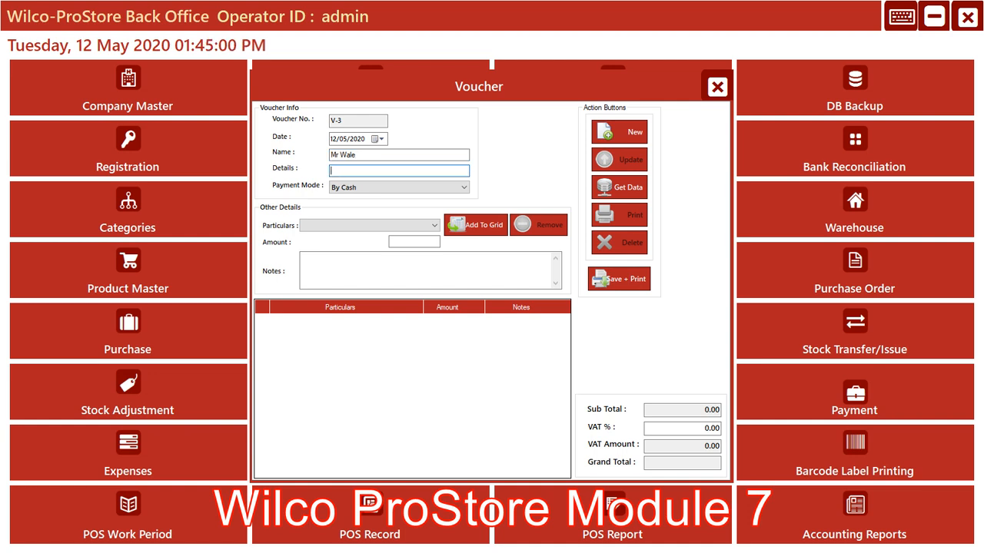
pyautogui.write('40L')
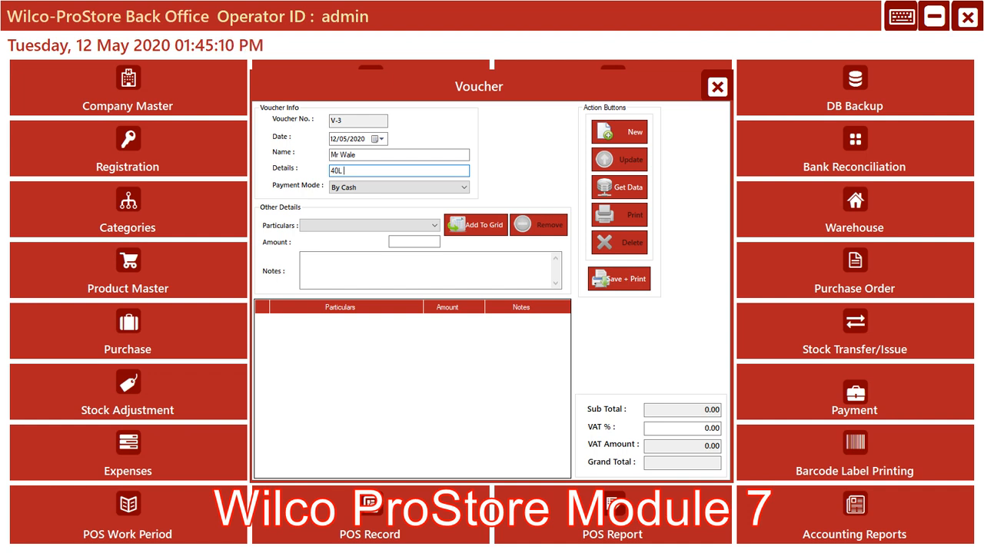
pyautogui.click(463, 188)
pyautogui.click(463, 187)
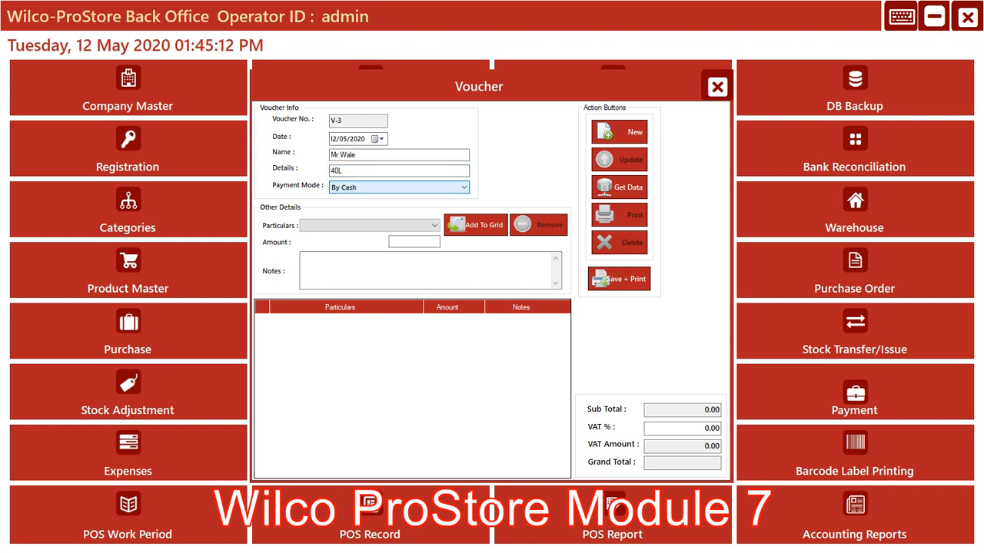
# Select Disel as the voucher particulars and complete the details as "40L Disel"
pyautogui.click(434, 225)
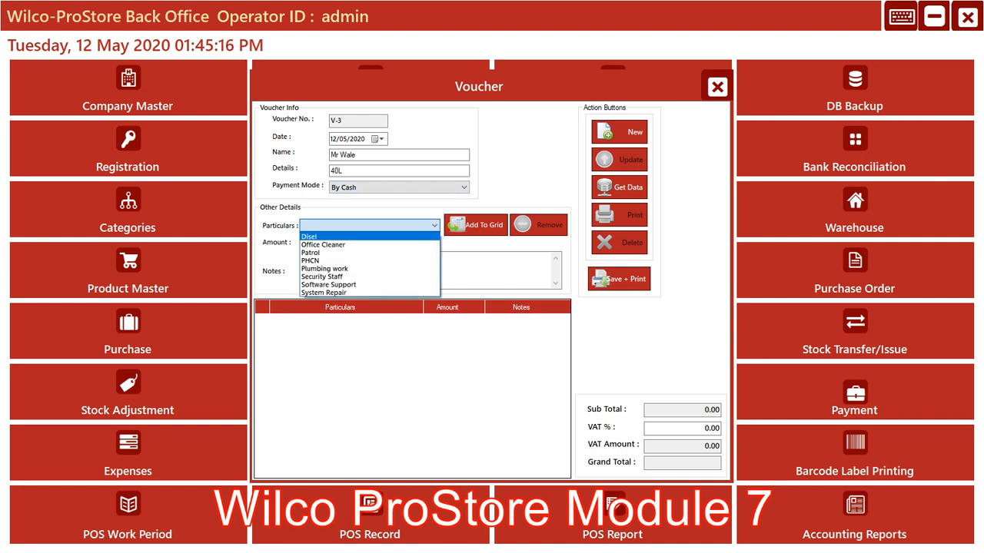
pyautogui.click(361, 237)
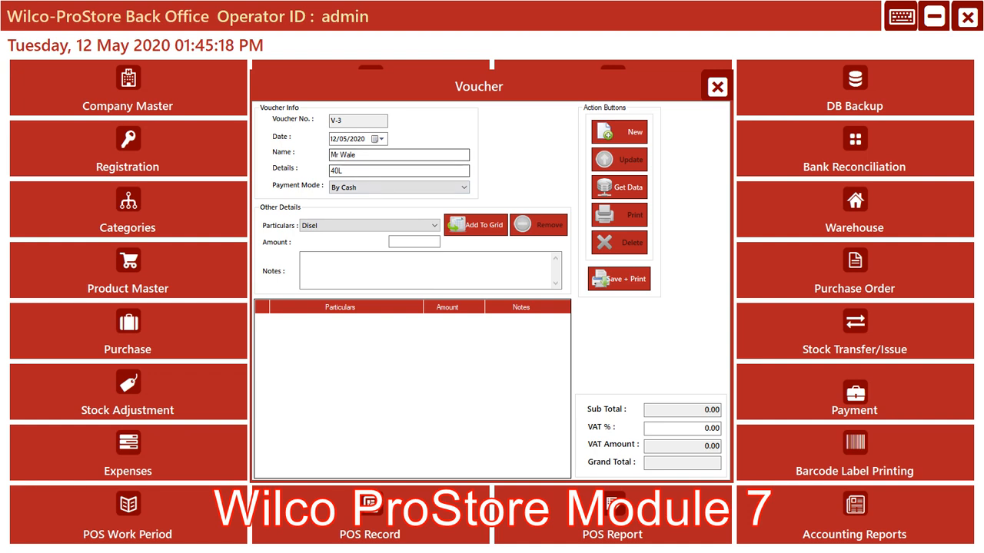
pyautogui.click(346, 171)
pyautogui.write('D')
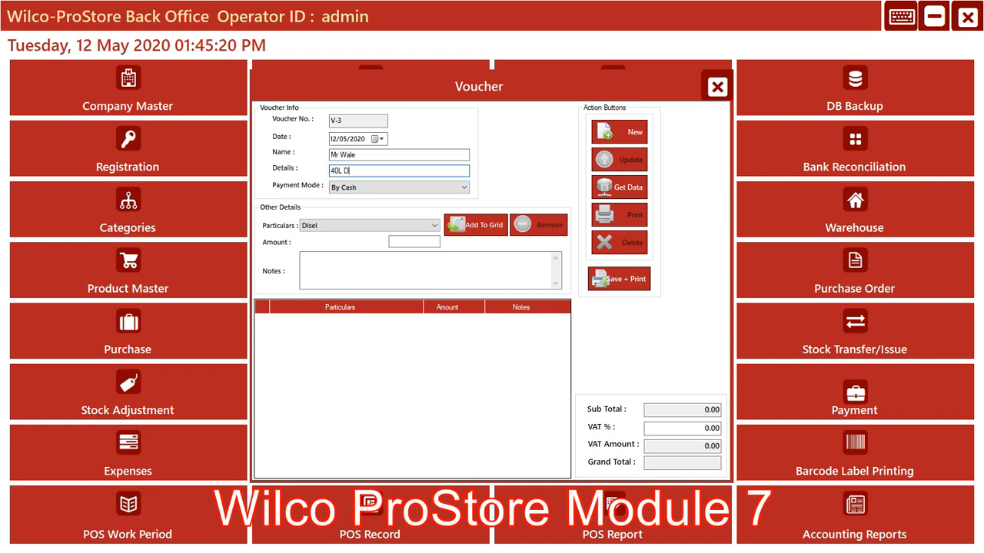
pyautogui.write('isel')
# Set the amount of the Disel line to 25000
pyautogui.click(415, 242)
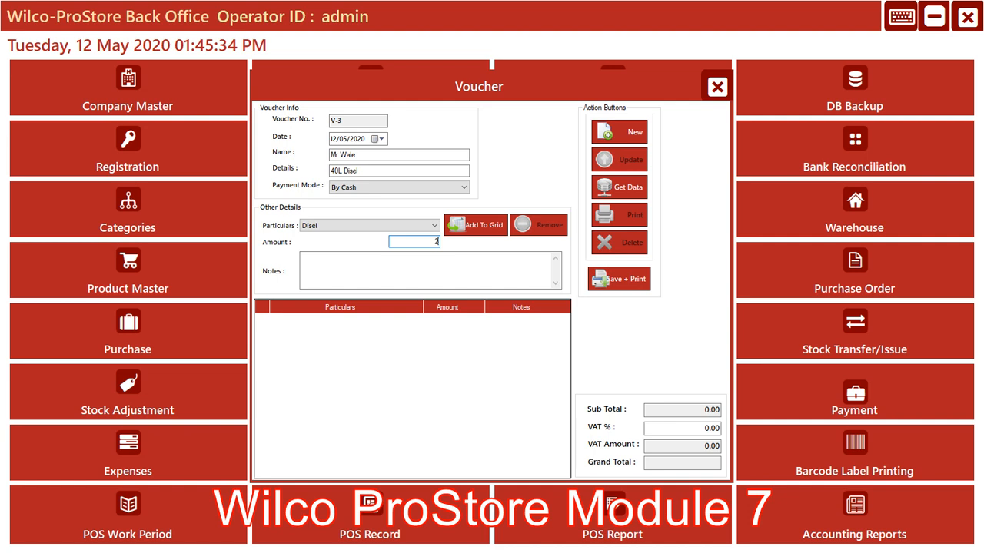
pyautogui.write('25000')
pyautogui.press('Tab')
pyautogui.press('Tab')
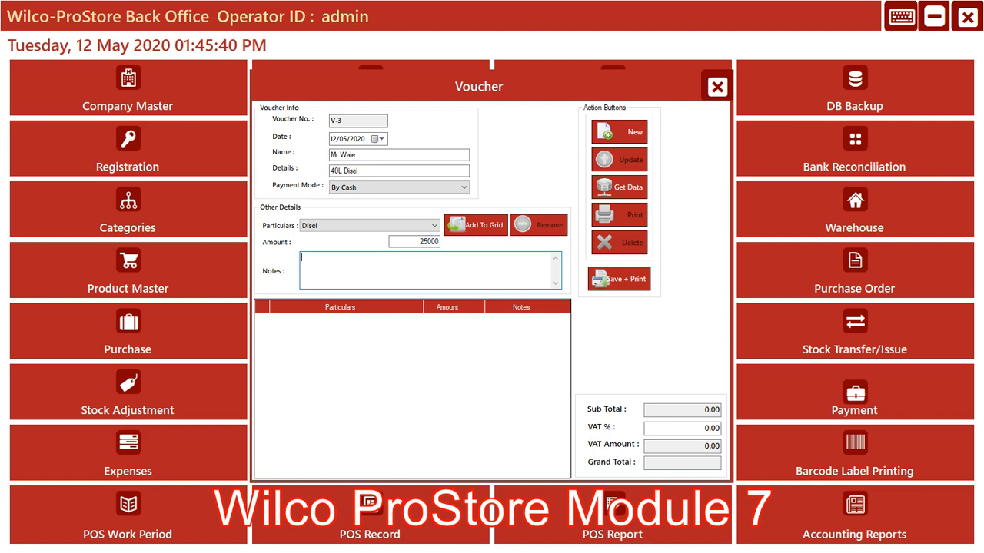
# Enter "40L Disel & TP to Gas Station" as the notes for the Disel line
pyautogui.write('5')
pyautogui.press('BackSpace')
pyautogui.write('40L Dise')
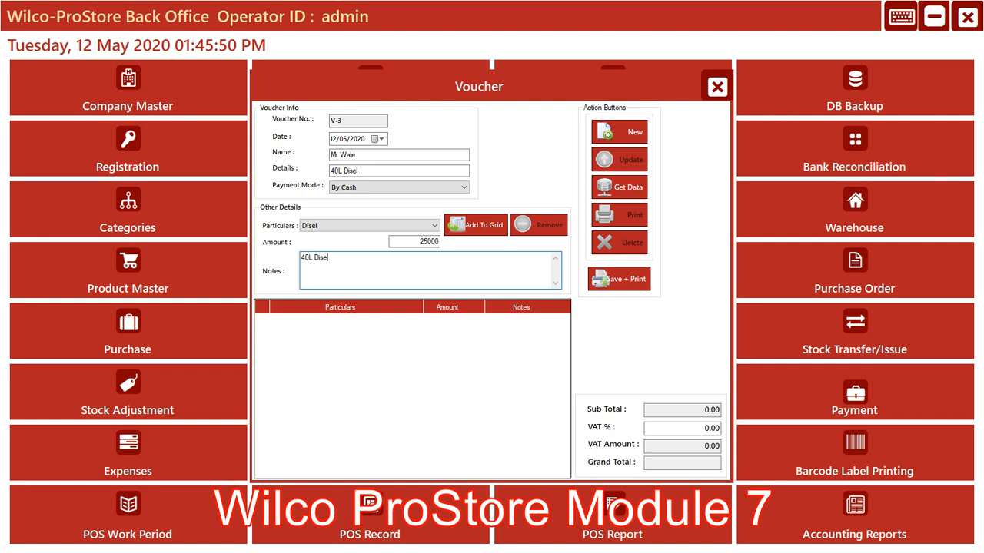
pyautogui.write('l')
pyautogui.write(' &')
pyautogui.write(' TP ')
pyautogui.write('T')
pyautogui.write('to')
pyautogui.write('Gas ')
pyautogui.write('S')
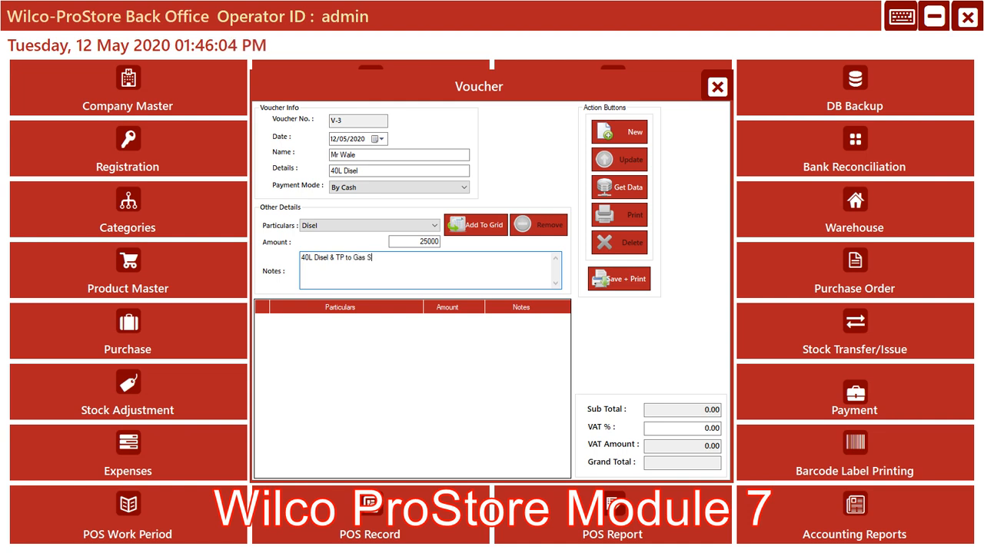
pyautogui.write('tation')
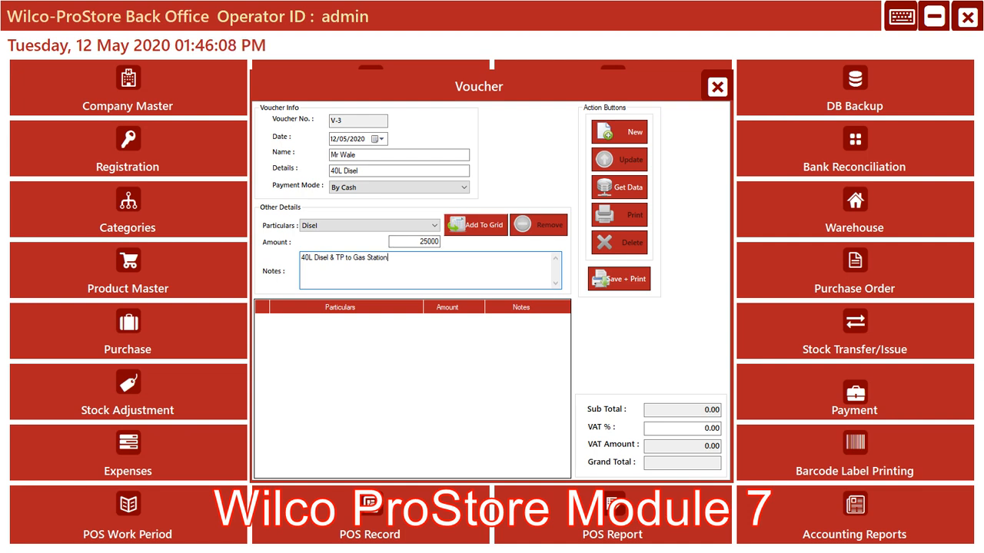
# Add the Disel line to the voucher grid, then save and print the voucher to view its report
pyautogui.click(476, 225)
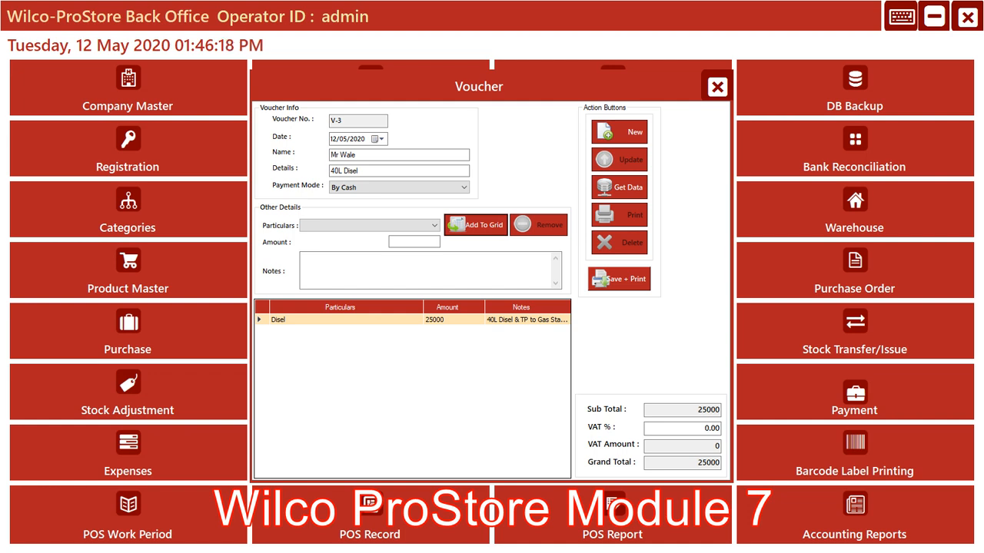
pyautogui.click(619, 279)
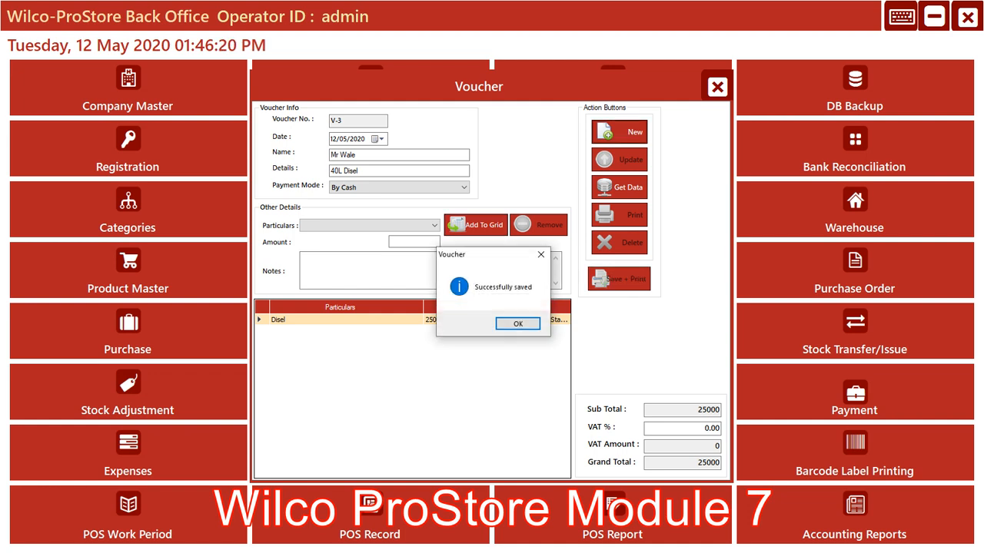
pyautogui.press('Return')
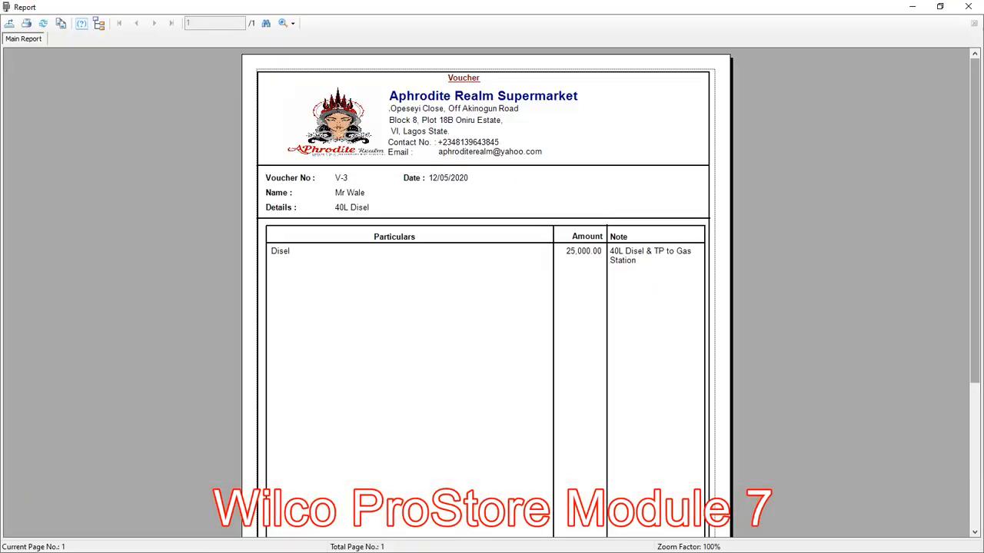
pyautogui.scroll(-5, 492, 308)
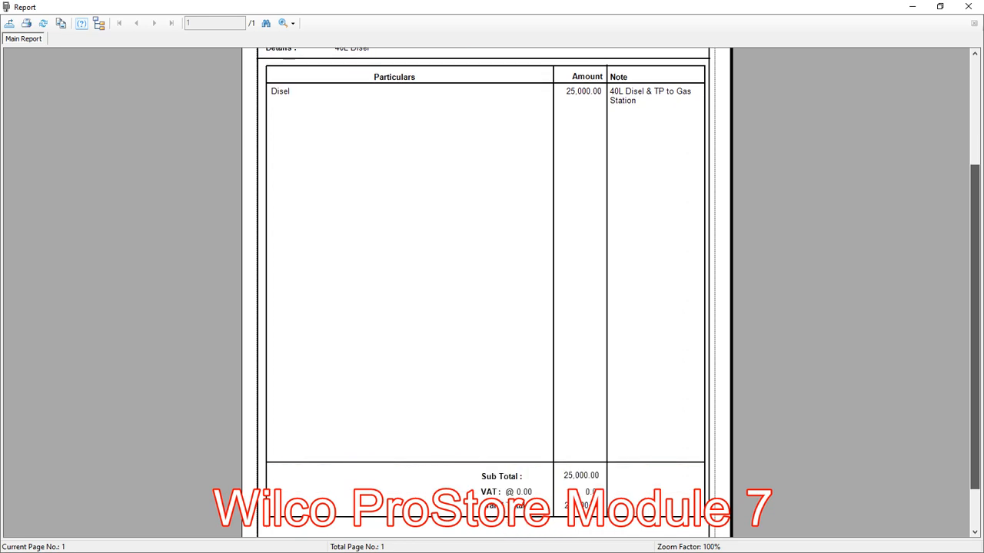
pyautogui.scroll(-2, 491, 292)
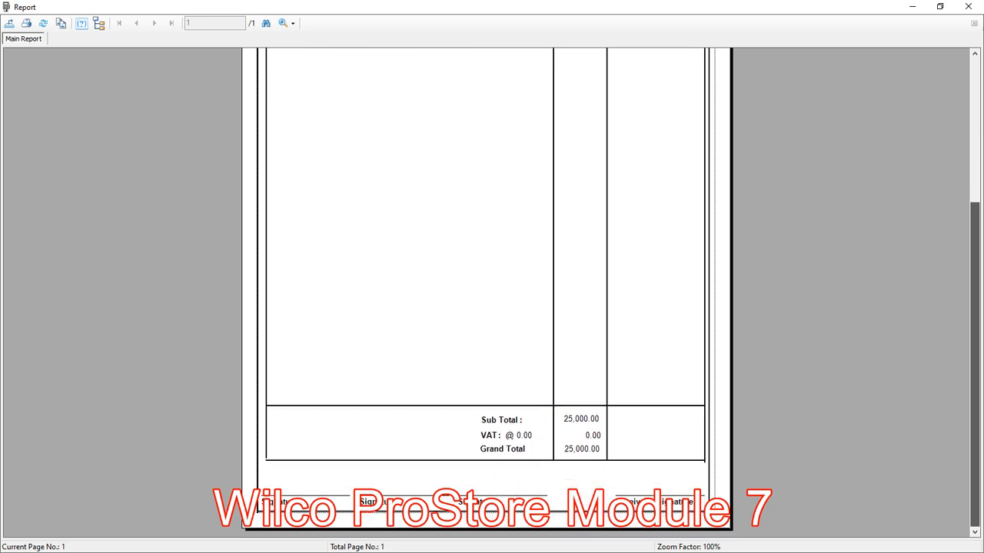
# Examine the Disel voucher report from its header down to the totals and signature lines, and close it
pyautogui.scroll(3, 492, 292)
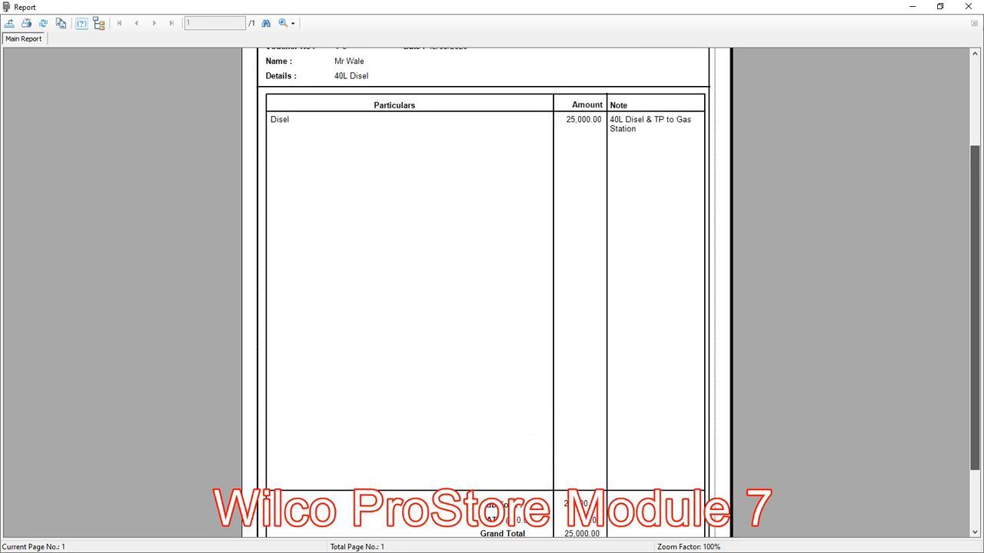
pyautogui.scroll(-3, 492, 292)
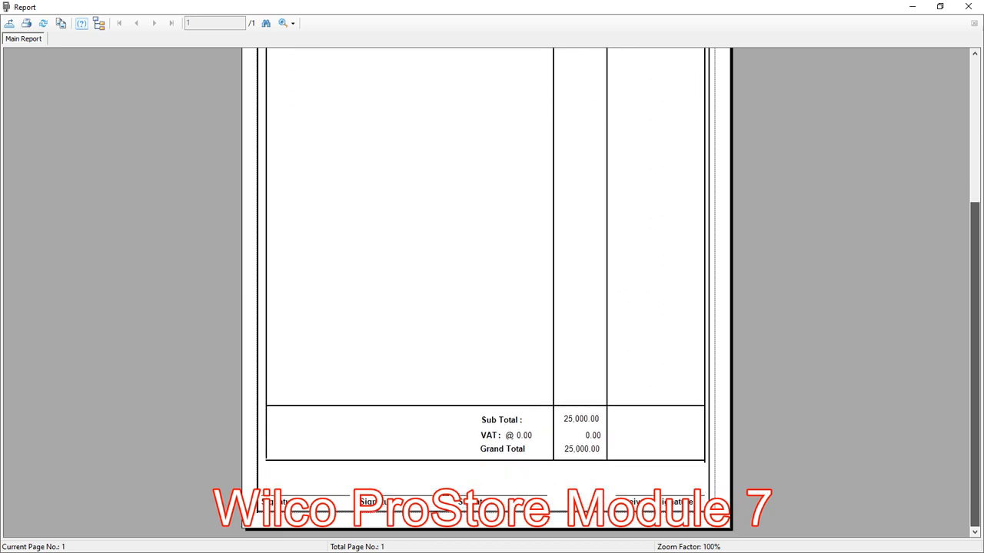
pyautogui.scroll(5, 492, 292)
pyautogui.scroll(-1, 492, 292)
pyautogui.scroll(1, 492, 292)
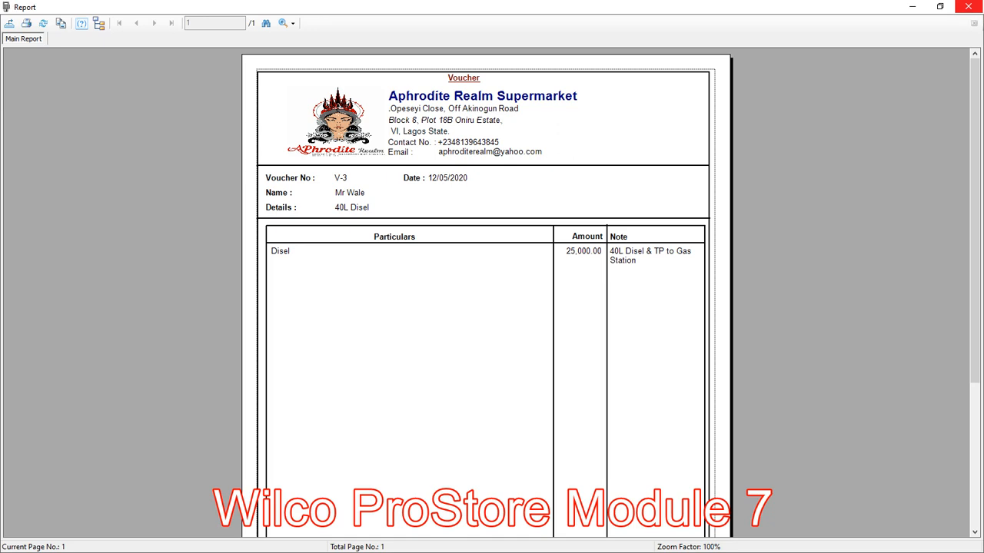
pyautogui.click(967, 7)
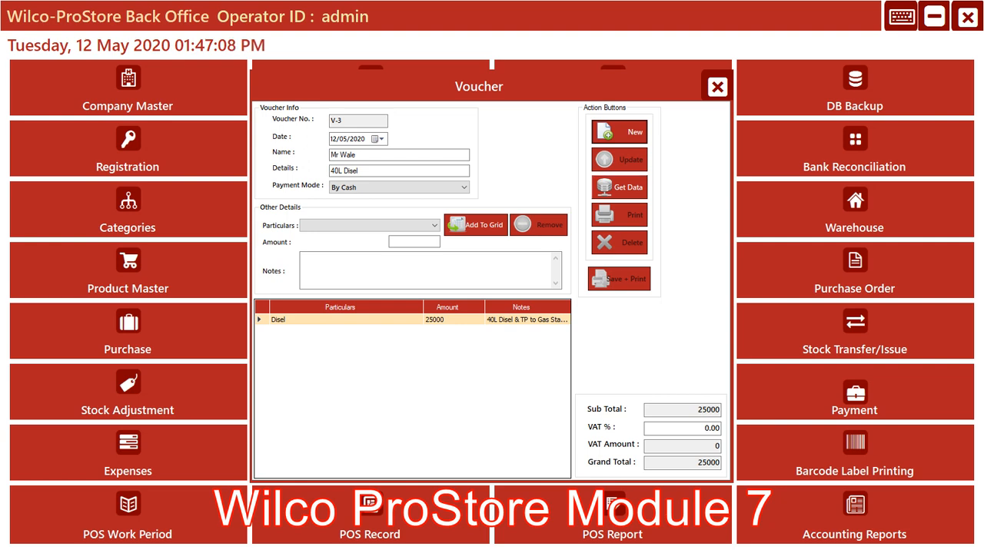
# Load the saved Disel voucher from the list of vouchers and change its details to "20L Disel"
pyautogui.click(620, 188)
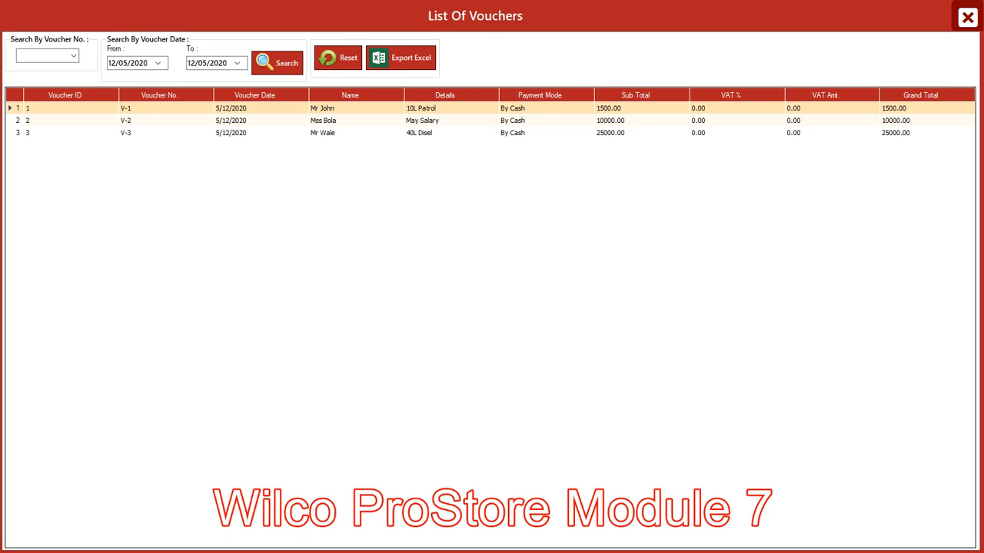
pyautogui.click(444, 132)
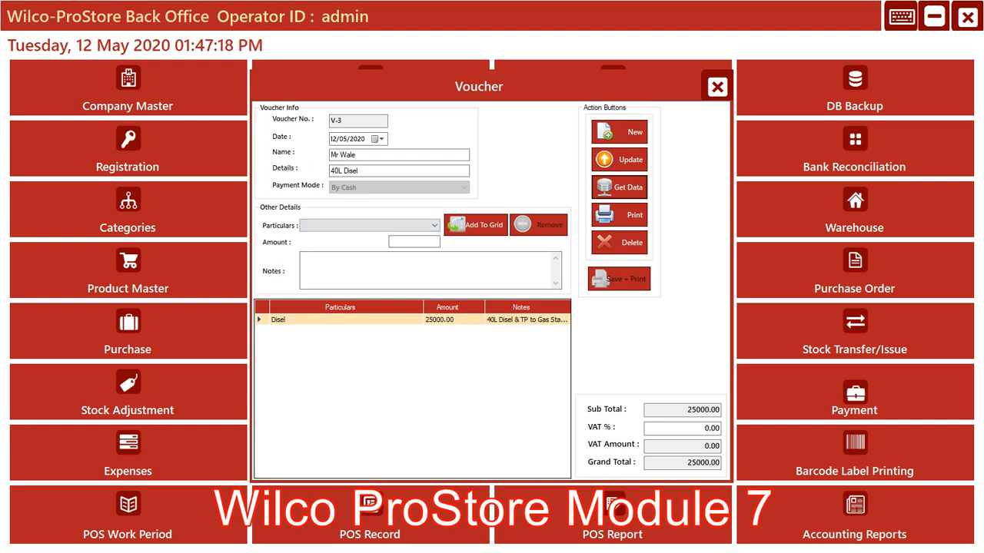
pyautogui.click(335, 170)
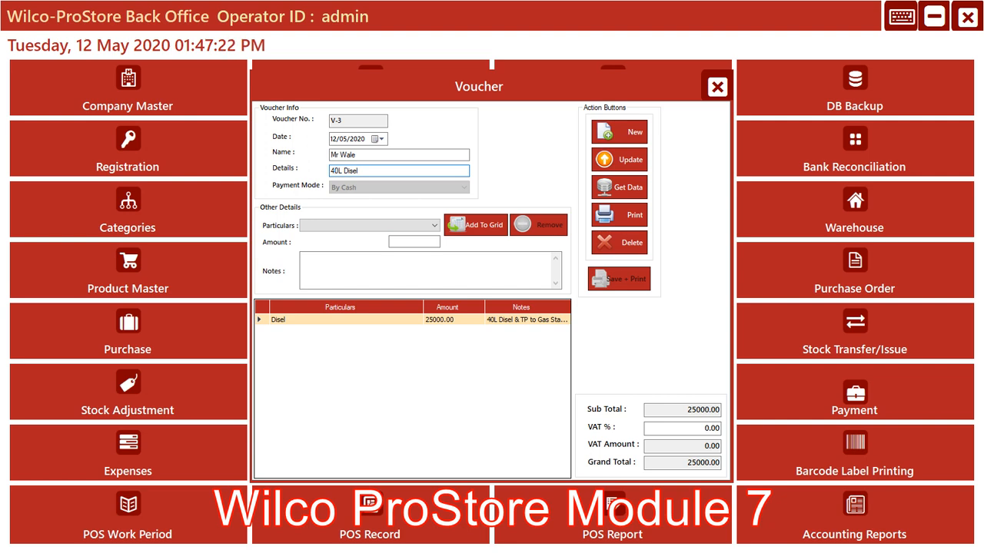
pyautogui.click(346, 319)
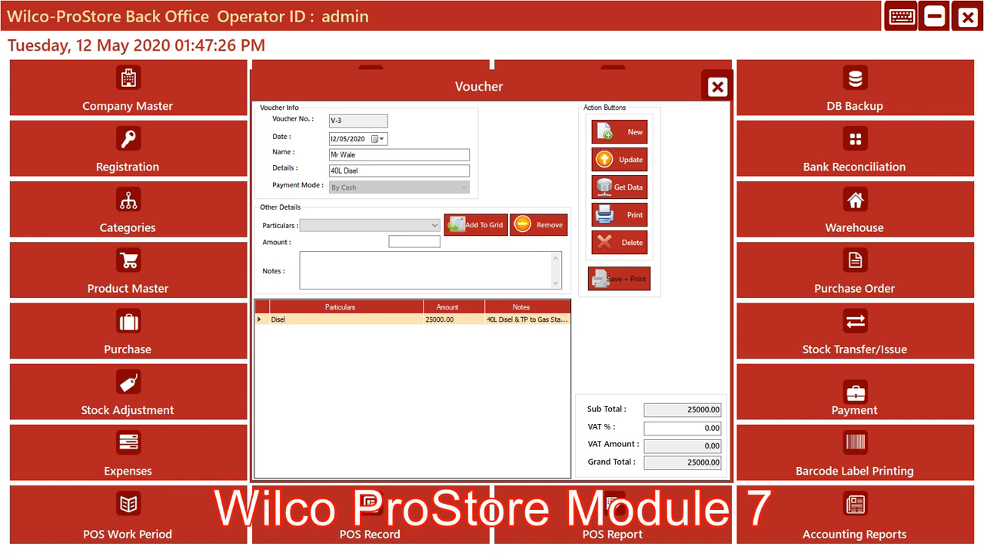
pyautogui.click(335, 171)
pyautogui.press('BackSpace')
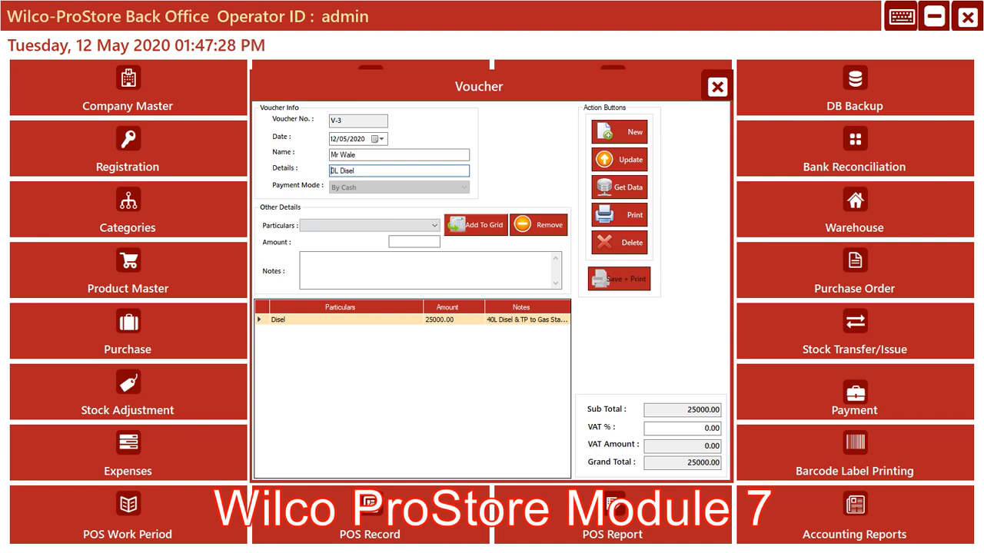
pyautogui.write('2')
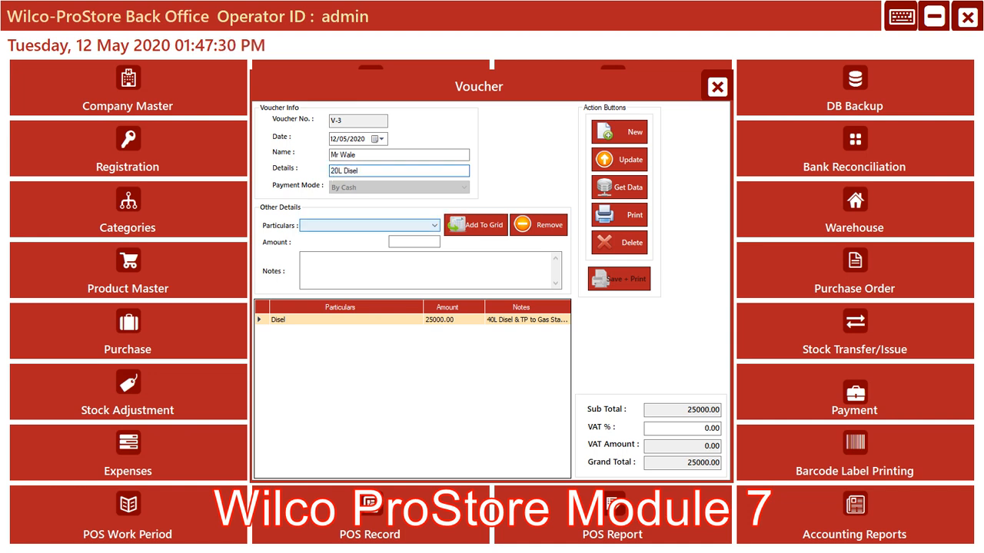
# Select Disel as the particulars for a replacement voucher line and set its amount to 15000
pyautogui.click(434, 225)
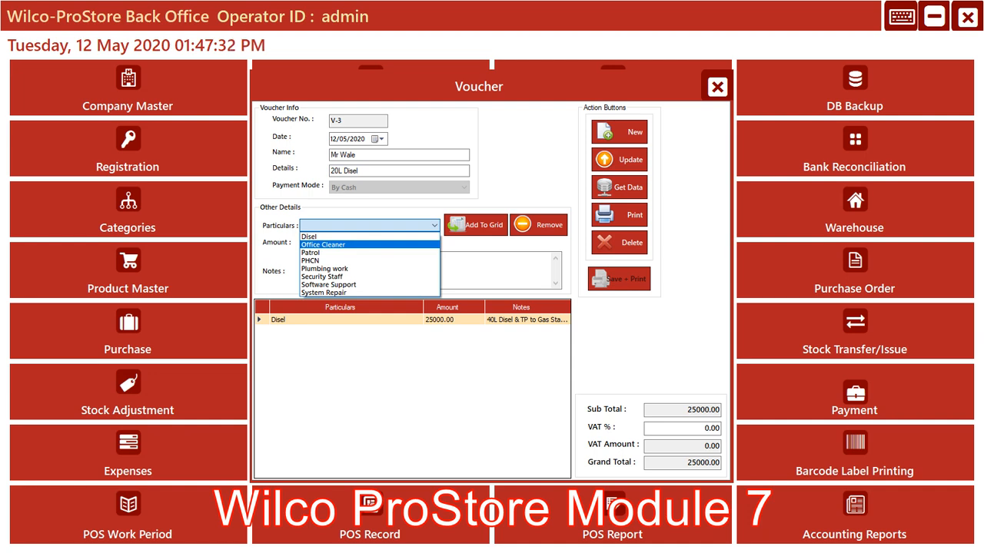
pyautogui.press('Up')
pyautogui.press('Return')
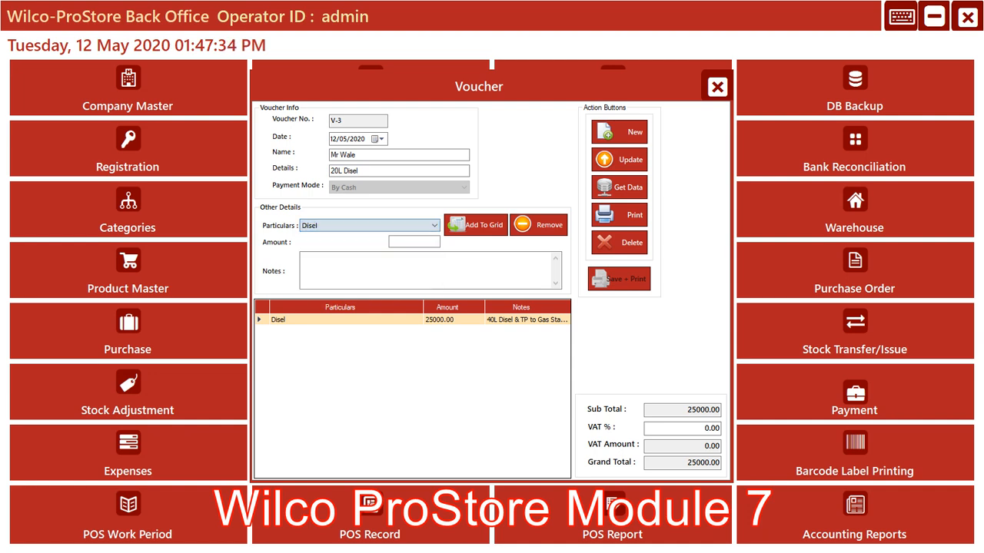
pyautogui.click(416, 242)
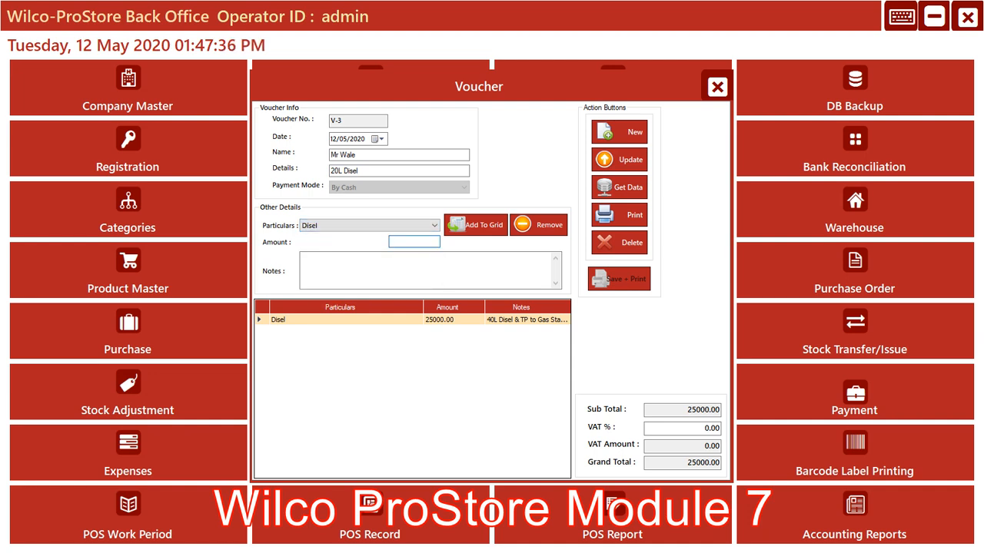
pyautogui.write('15000')
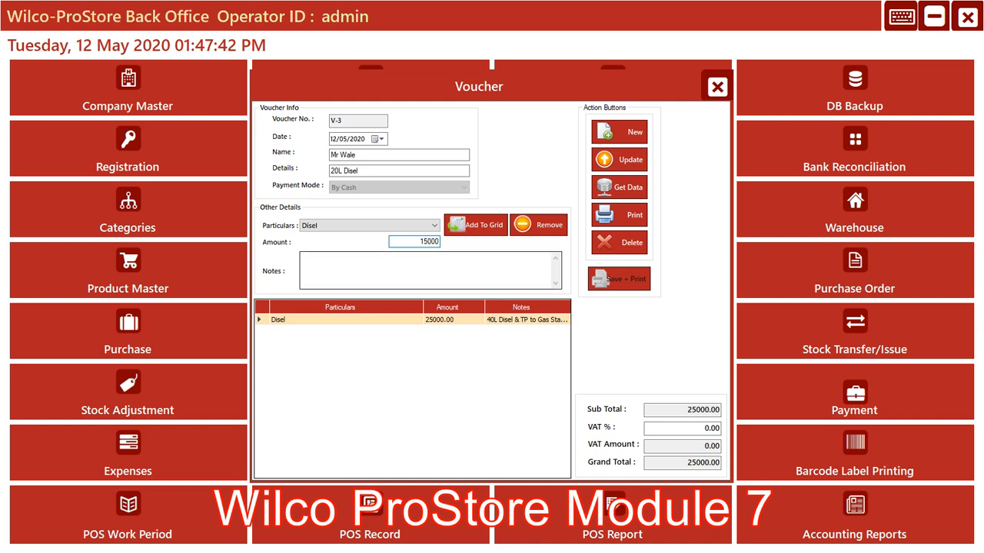
# Enter "20L Disel & TP to Gas Station" as the notes and add the line to the voucher grid
pyautogui.click(426, 271)
pyautogui.press('Tab')
pyautogui.click(426, 270)
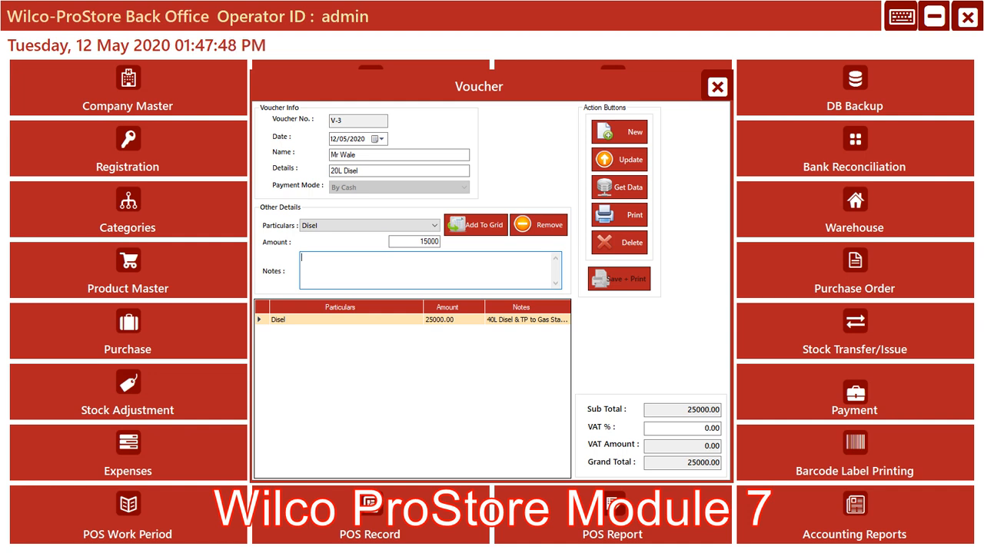
pyautogui.write('20L D')
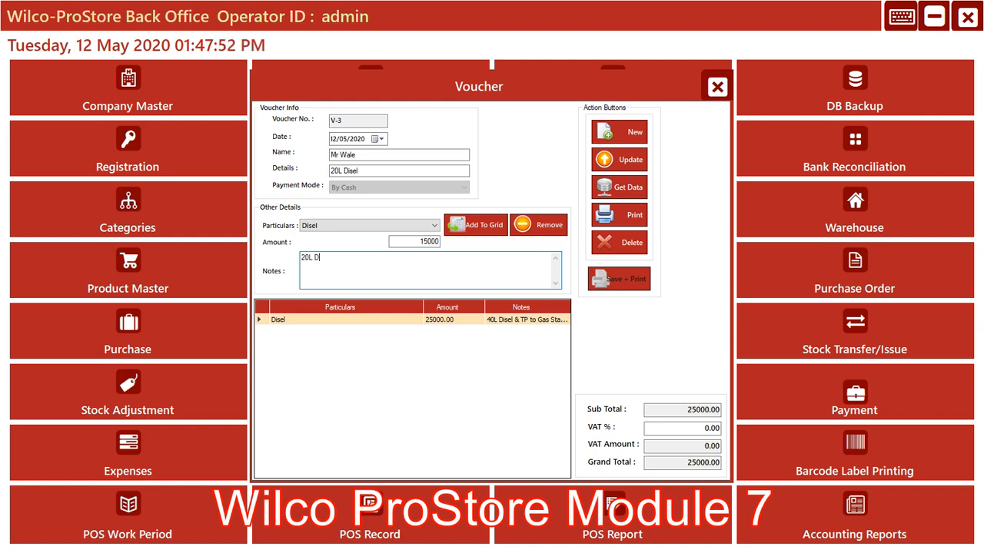
pyautogui.write('isel & TP to')
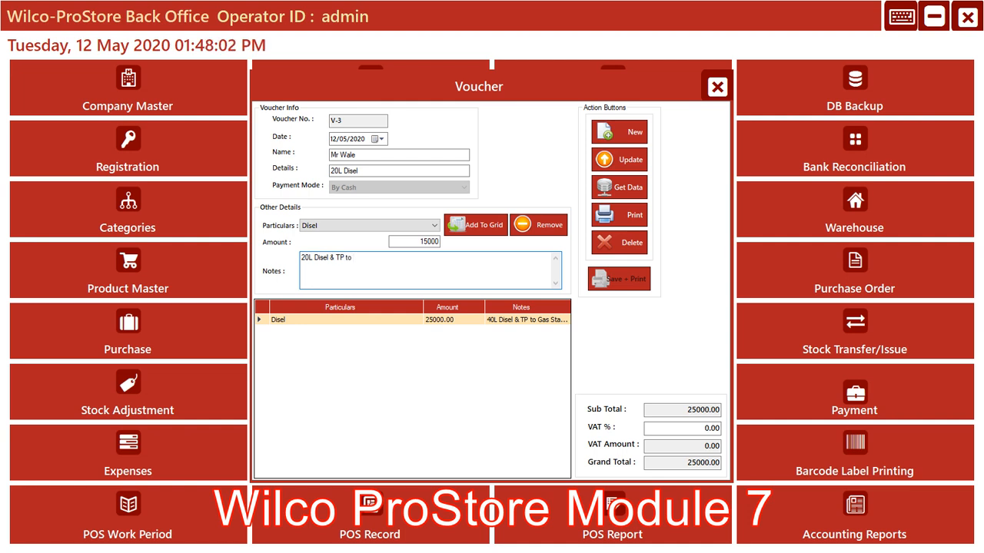
pyautogui.write(' Gas Station')
pyautogui.click(475, 224)
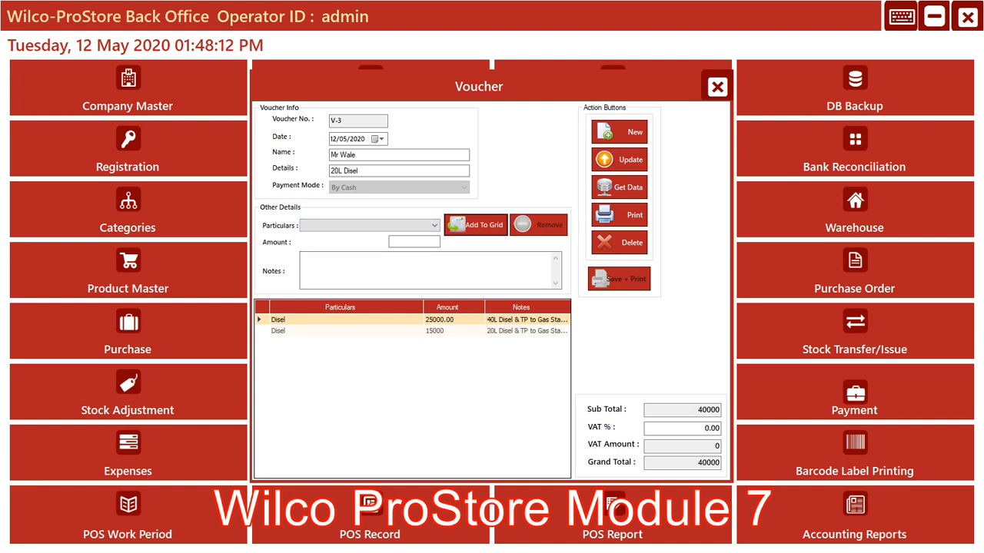
# Remove the 25000 Disel line from the voucher grid and update the voucher record
pyautogui.click(407, 319)
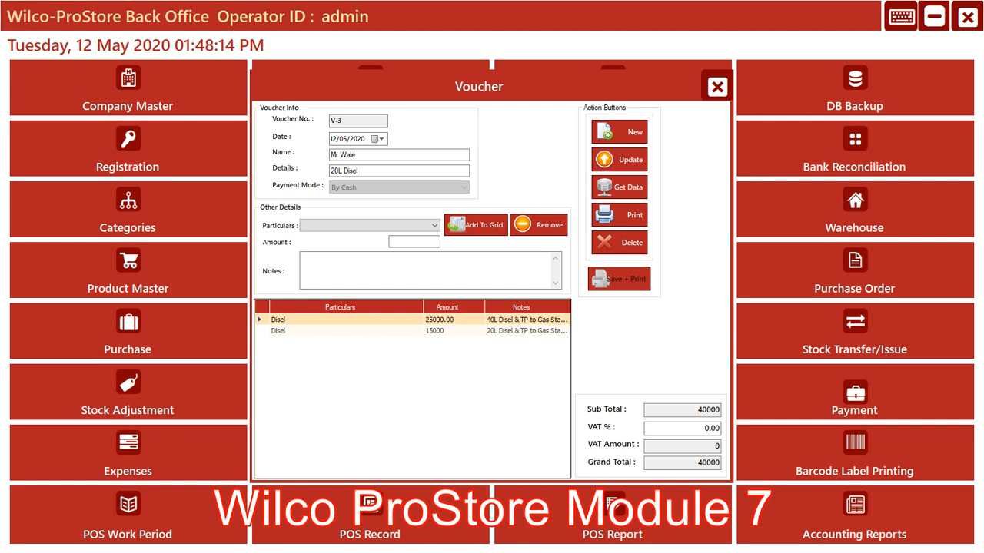
pyautogui.click(538, 224)
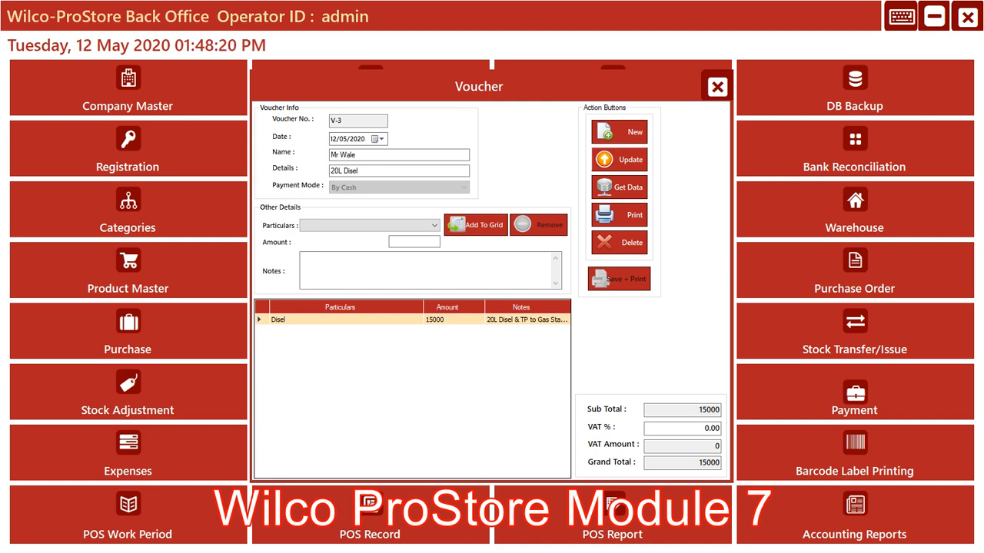
pyautogui.click(619, 160)
pyautogui.press('Return')
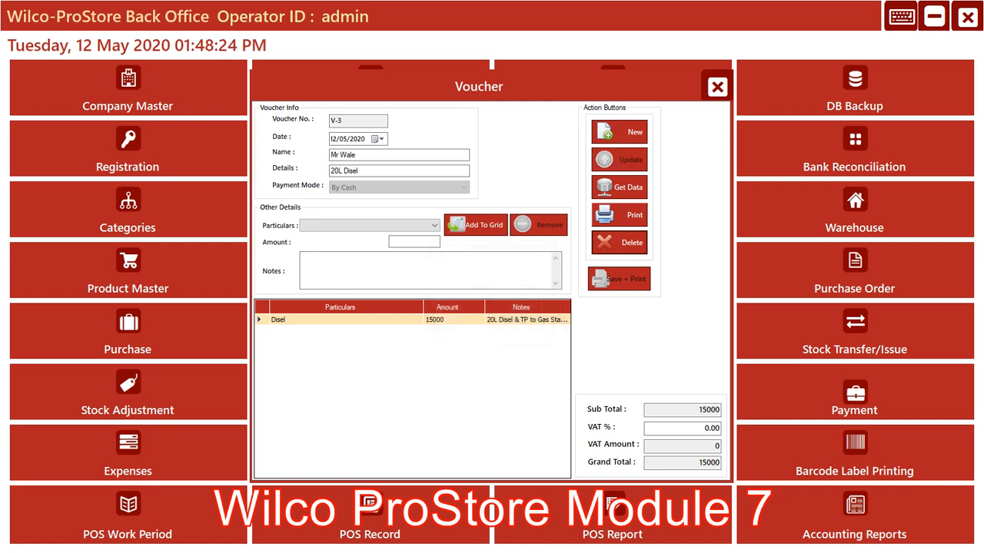
# Print the updated Disel voucher to check its details, amount and note in the report, and close the report
pyautogui.click(619, 215)
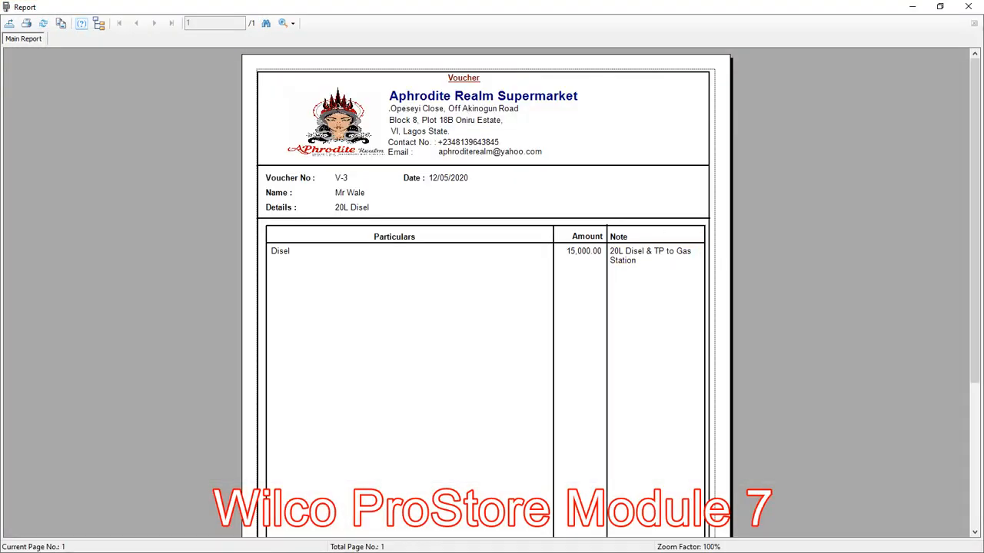
pyautogui.moveTo(975, 221)
pyautogui.mouseDown()
pyautogui.moveTo(974, 366)
pyautogui.moveTo(974, 221)
pyautogui.mouseUp()
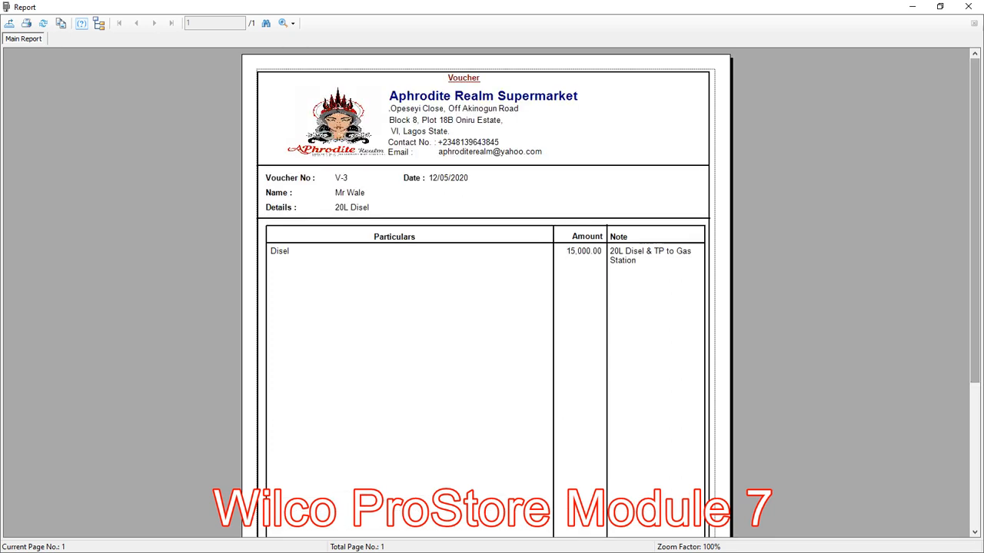
pyautogui.click(969, 6)
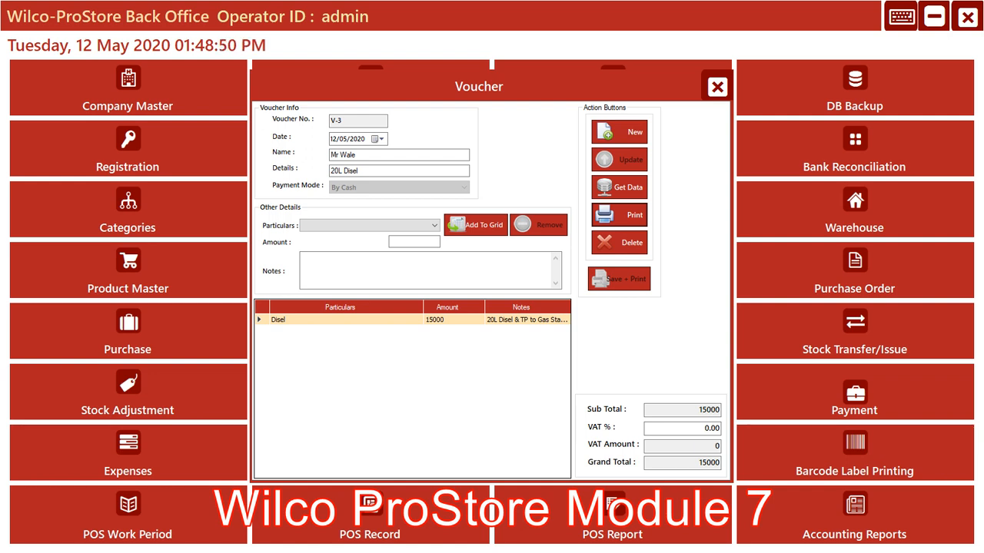
# Reopen the Disel voucher report and try to export it to the Desktop in PDF format
pyautogui.click(619, 215)
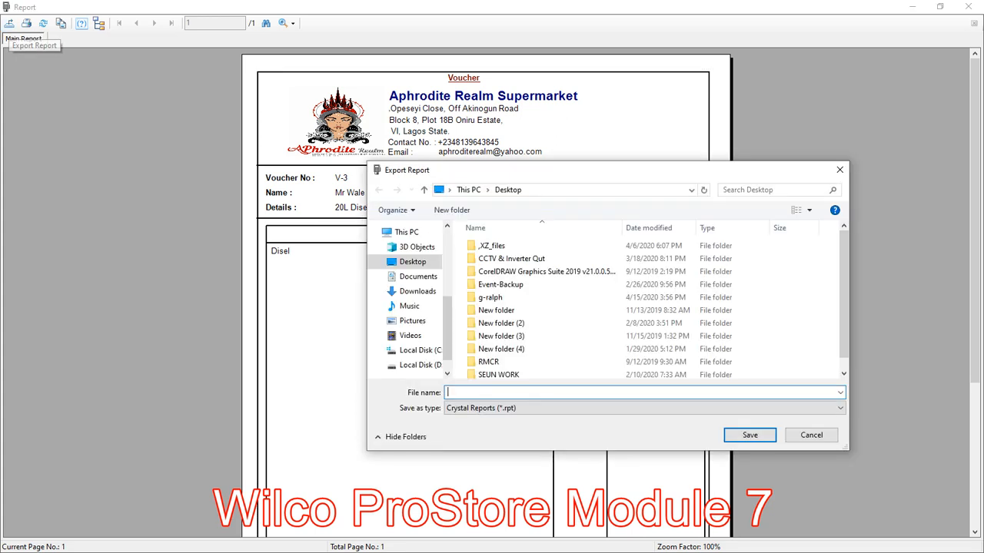
pyautogui.click(644, 408)
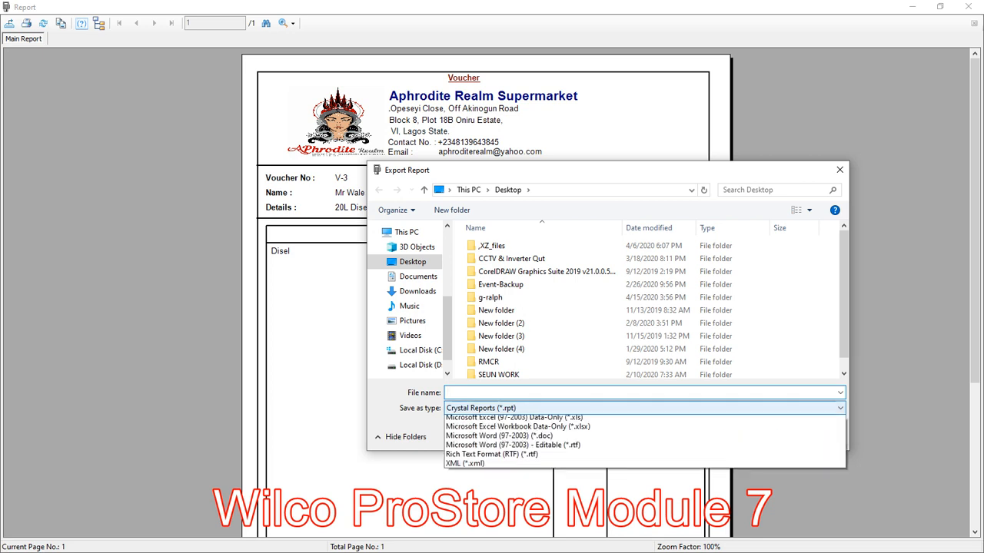
pyautogui.click(644, 430)
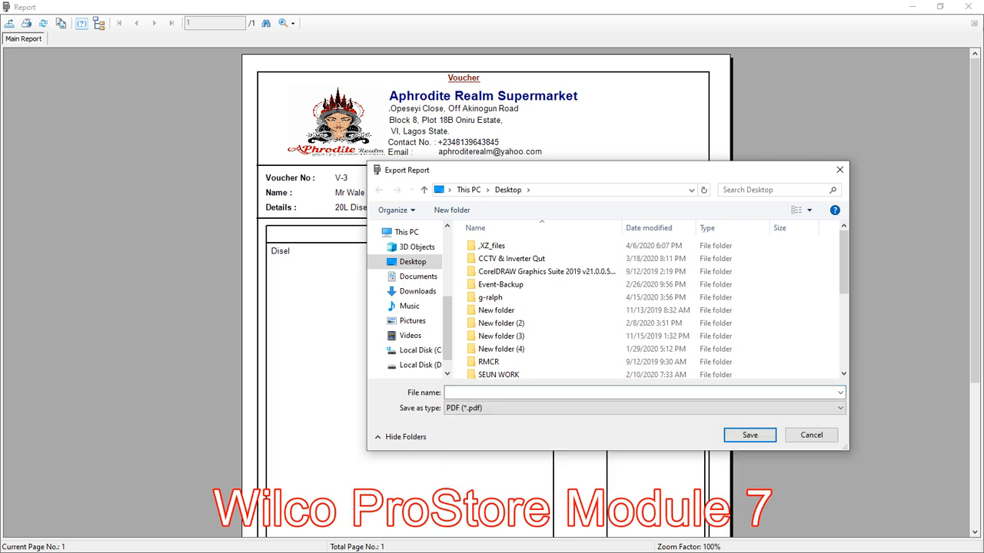
pyautogui.click(644, 392)
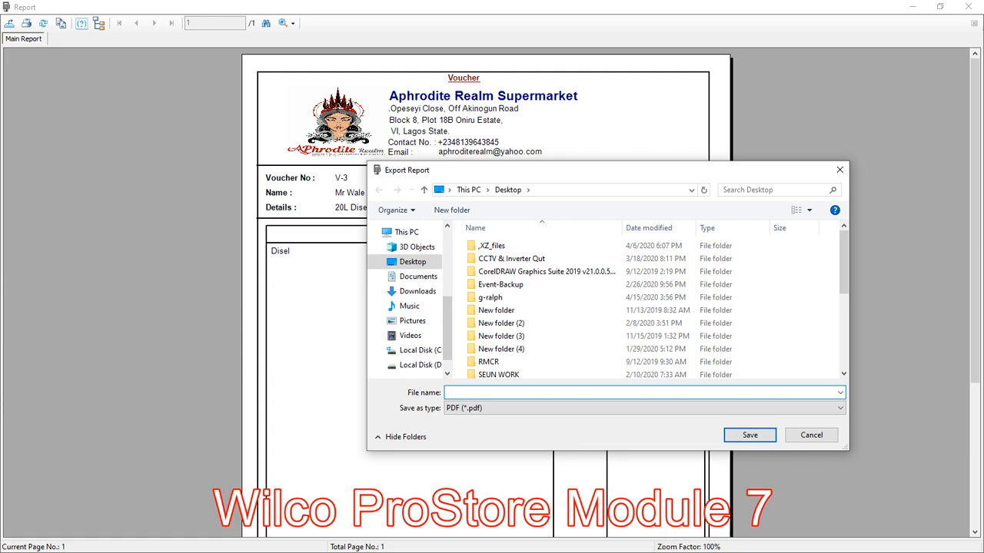
pyautogui.moveTo(449, 173); pyautogui.dragTo(474, 196)
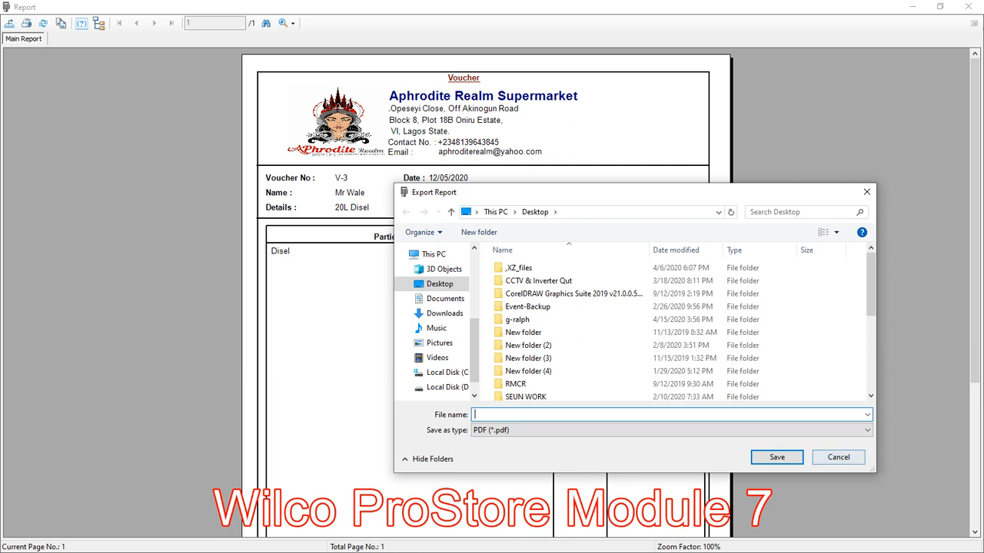
pyautogui.click(838, 457)
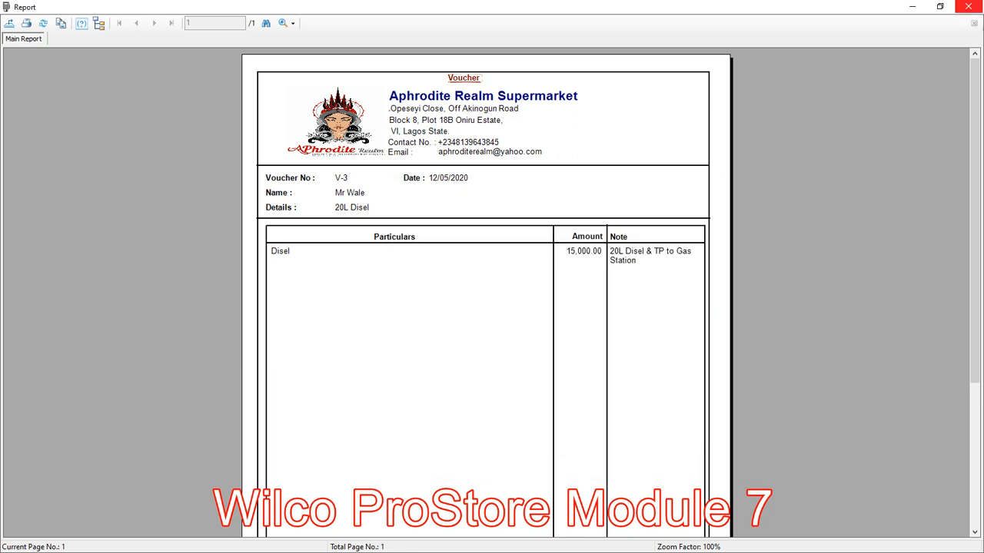
pyautogui.click(967, 6)
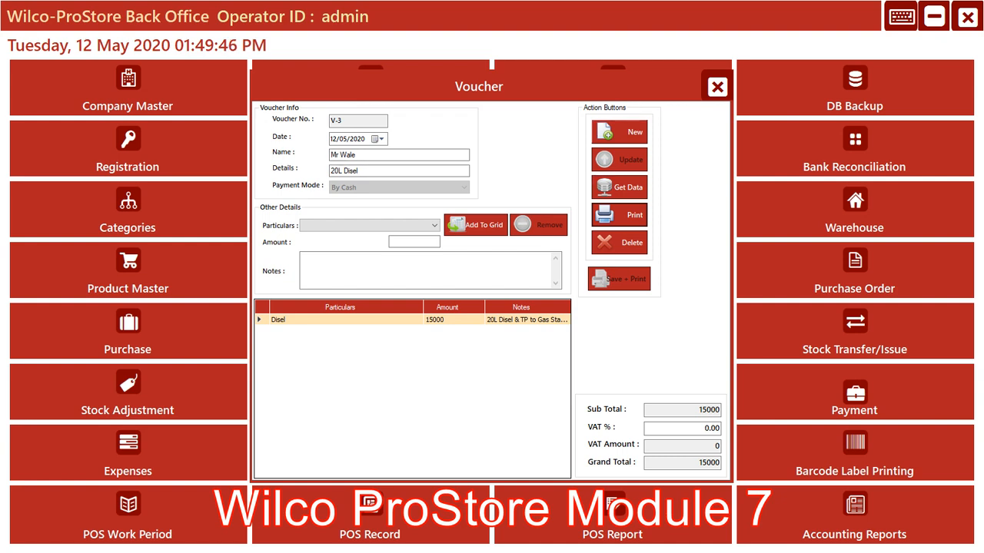
# Start a new voucher, enter the recipient's name, and choose PHCN as the particulars
pyautogui.click(619, 132)
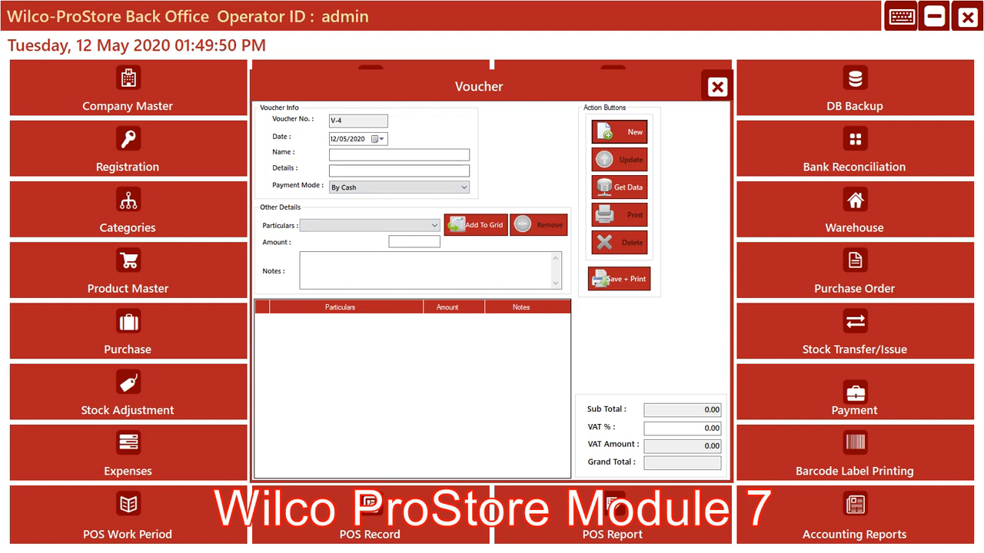
pyautogui.click(399, 155)
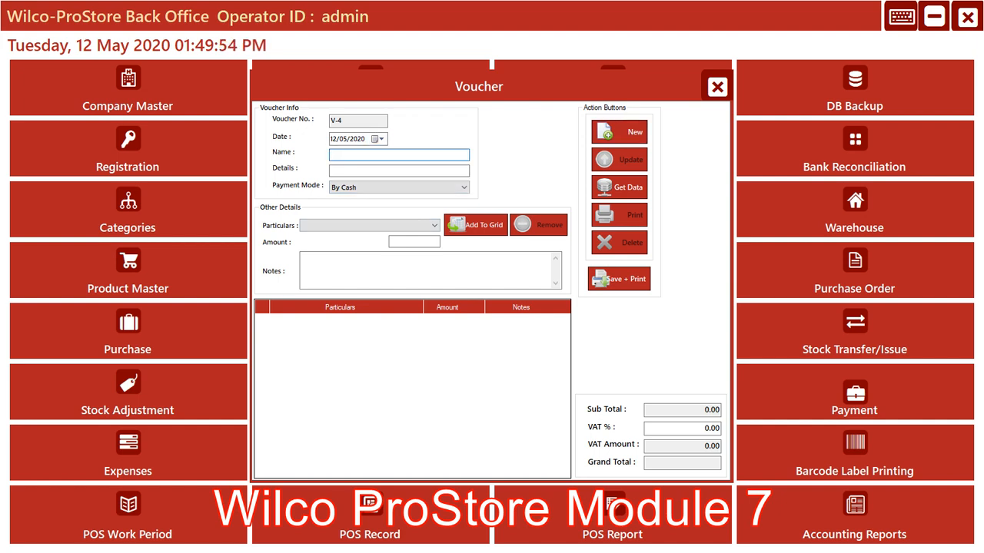
pyautogui.write('Mr Toyin')
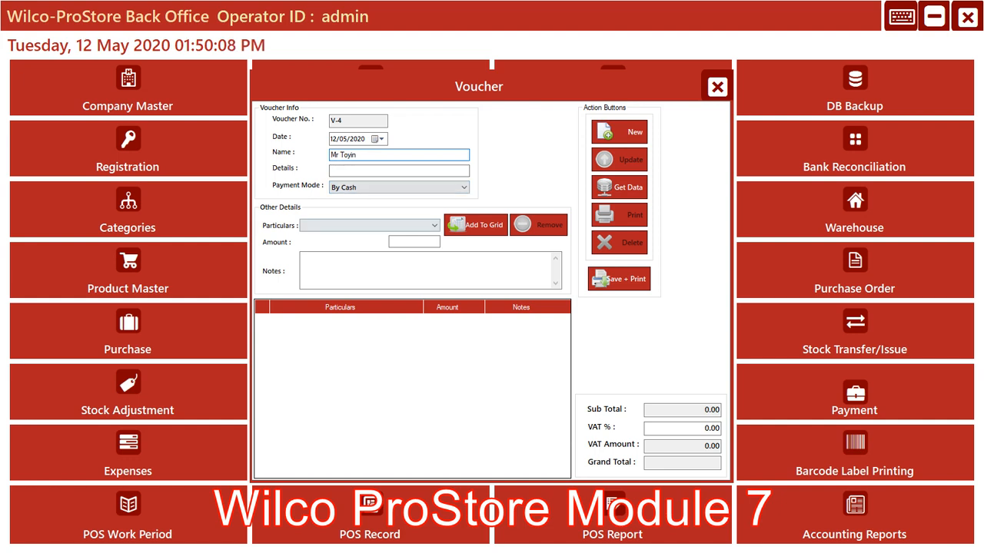
pyautogui.click(434, 225)
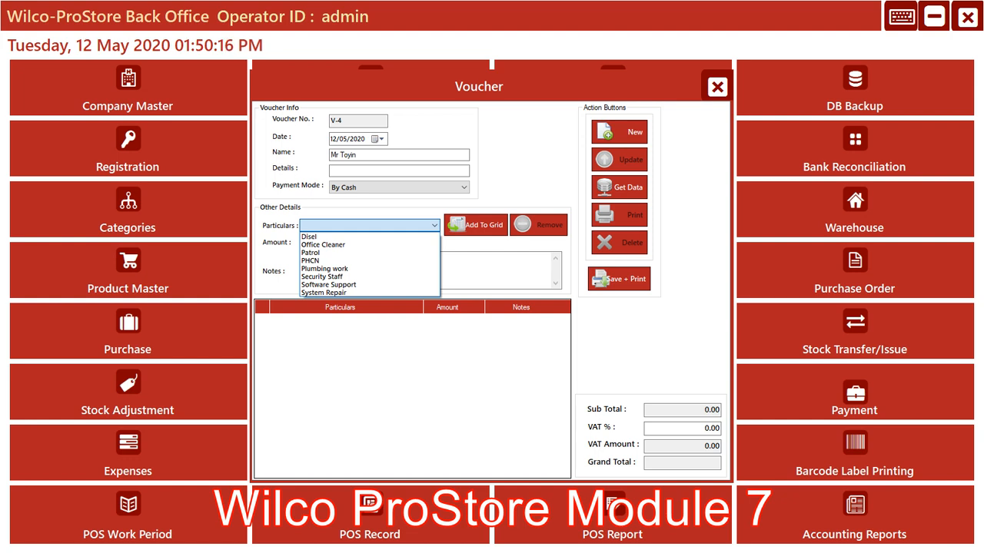
pyautogui.click(322, 261)
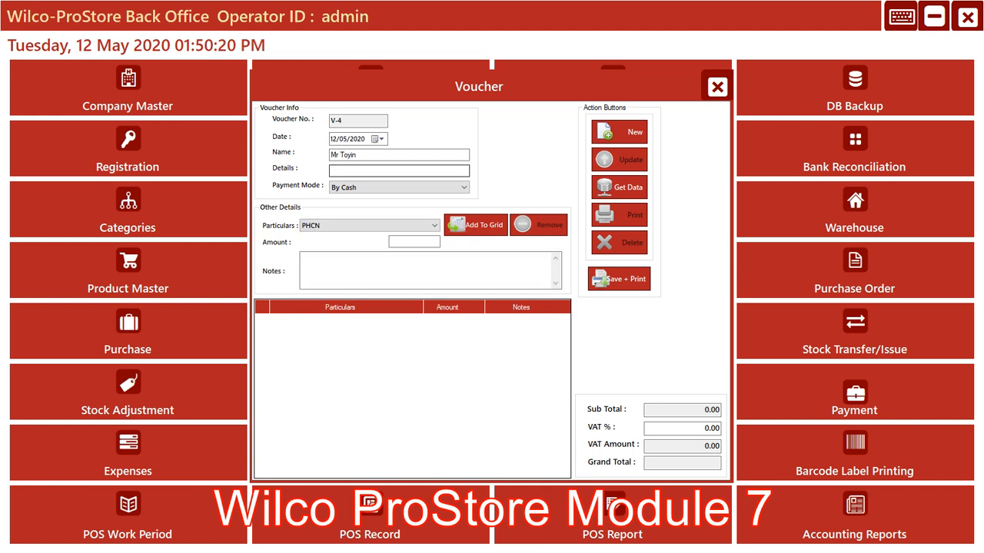
# Enter "Elecrt Bill" as the voucher details and set the PHCN amount to 40000
pyautogui.click(384, 171)
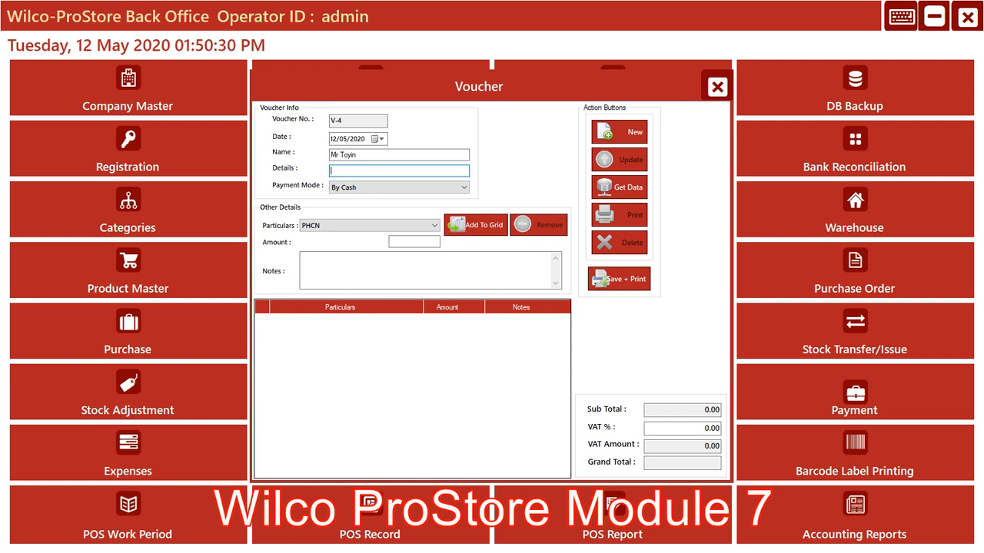
pyautogui.write('P')
pyautogui.write('aymen')
pyautogui.write('t')
pyautogui.press('BackSpace')
pyautogui.press('BackSpace')
pyautogui.press('BackSpace')
pyautogui.press('BackSpace')
pyautogui.press('BackSpace')
pyautogui.press('BackSpace')
pyautogui.write('E')
pyautogui.write('lw')
pyautogui.press('BackSpace')
pyautogui.write('ecr')
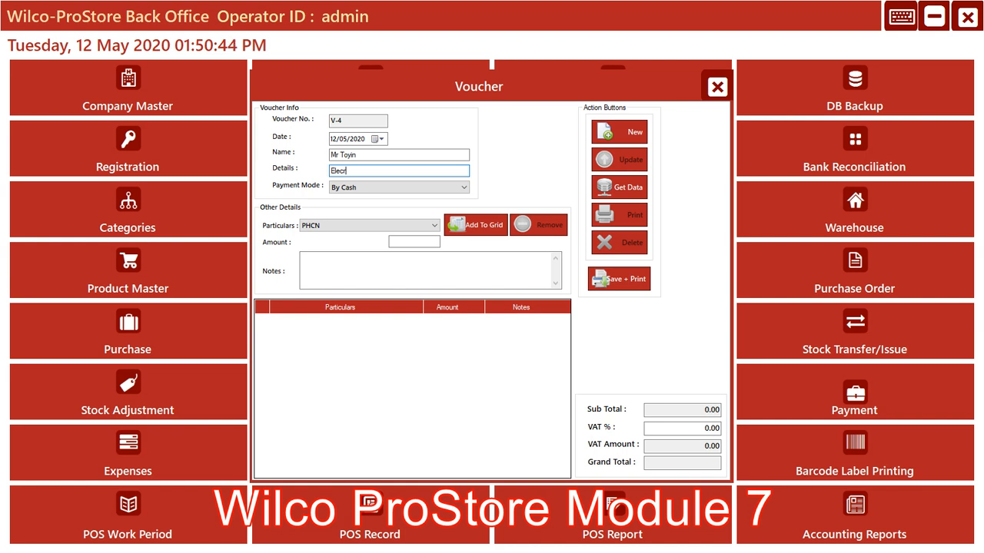
pyautogui.write('t Bill')
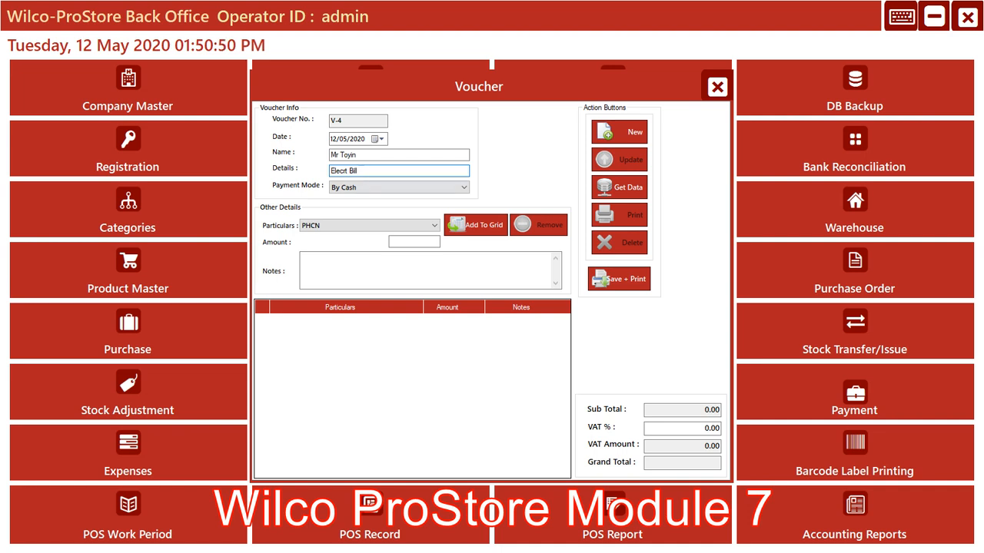
pyautogui.press('Tab')
pyautogui.press('Tab')
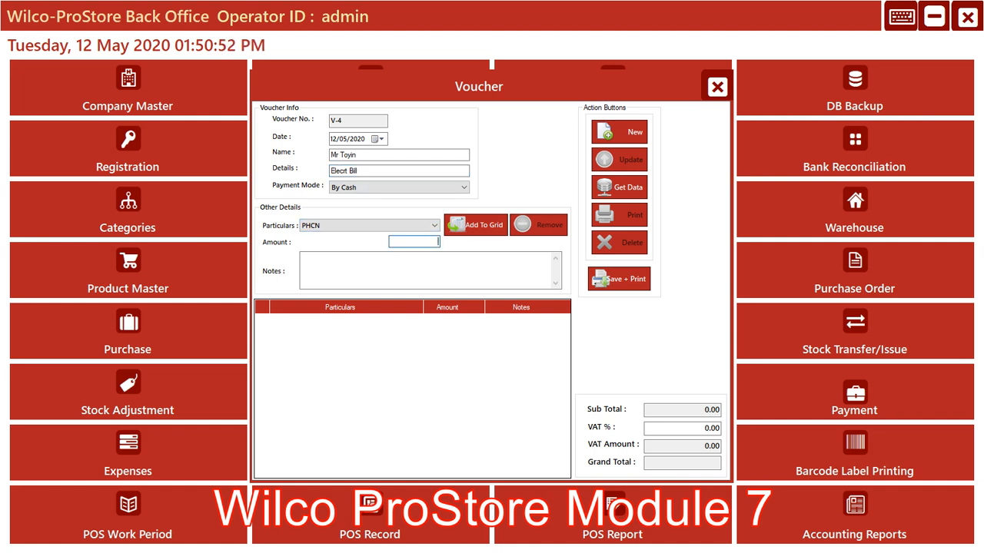
pyautogui.write('40000')
pyautogui.press('Tab')
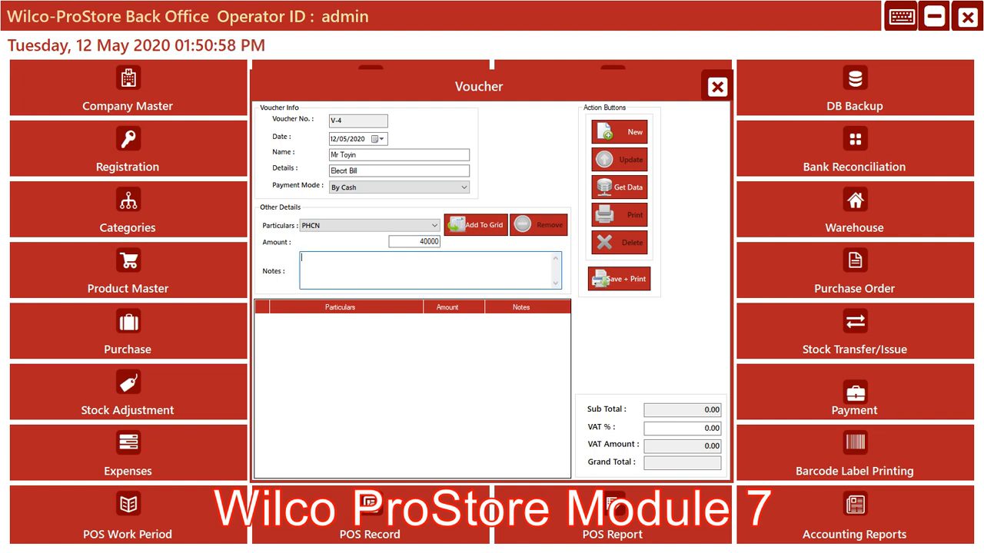
# Enter "Payment for electric bill for April" as the notes and add the PHCN line to the voucher grid
pyautogui.write('Pa')
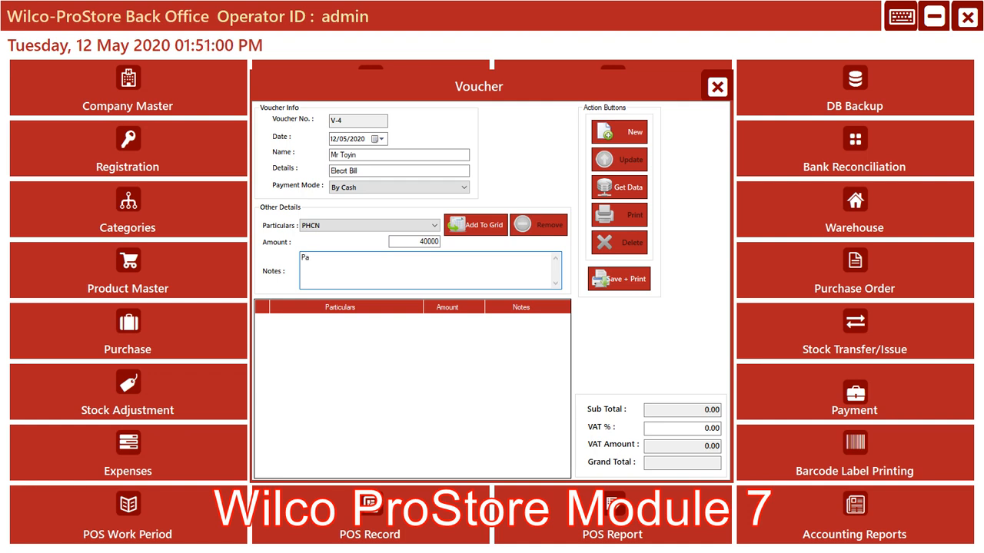
pyautogui.write('y')
pyautogui.write('ment for ')
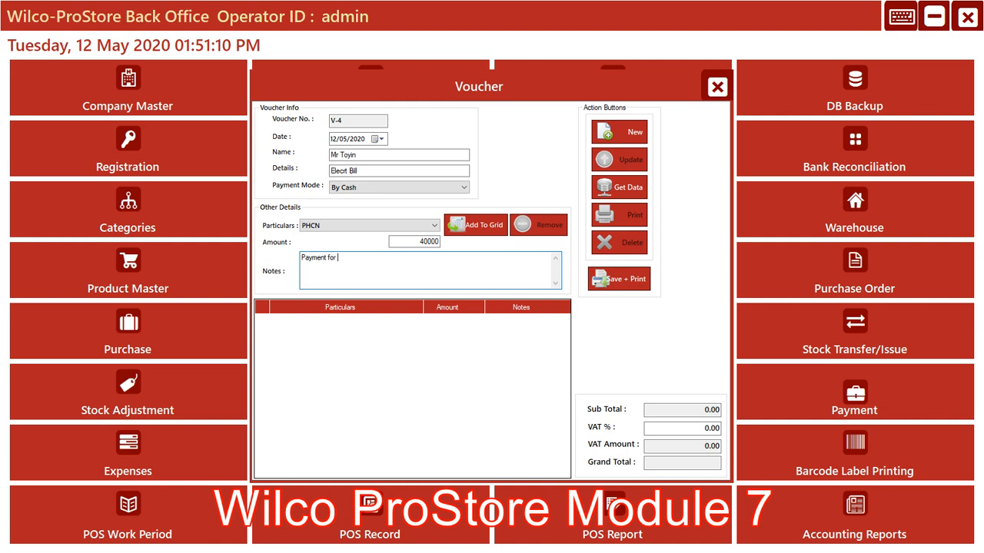
pyautogui.write('electric bil')
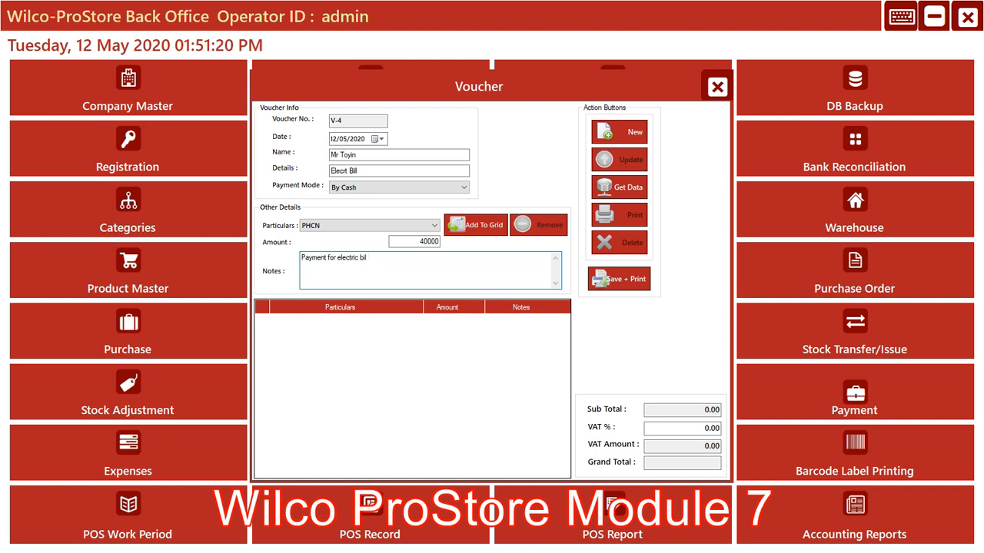
pyautogui.write(' f')
pyautogui.press('BackSpace')
pyautogui.press('BackSpace')
pyautogui.write('l for April')
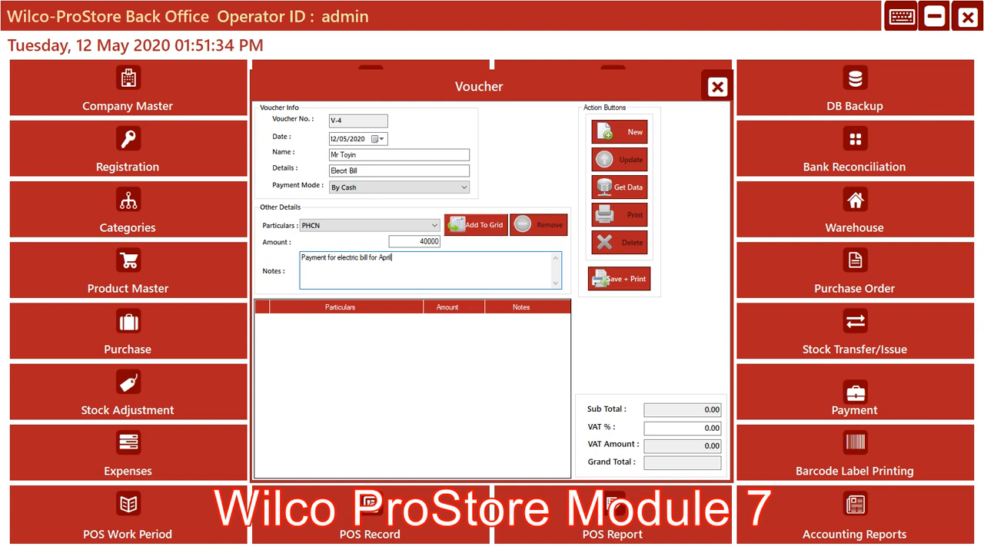
pyautogui.click(476, 225)
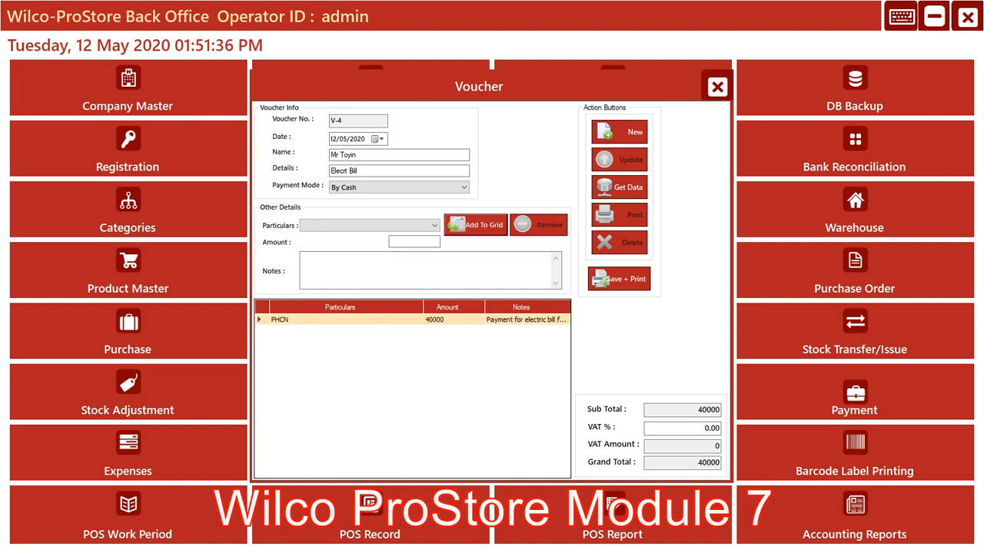
# Save and print the electric bill voucher, check its details in the report, and close the report
pyautogui.click(619, 279)
pyautogui.press('Return')
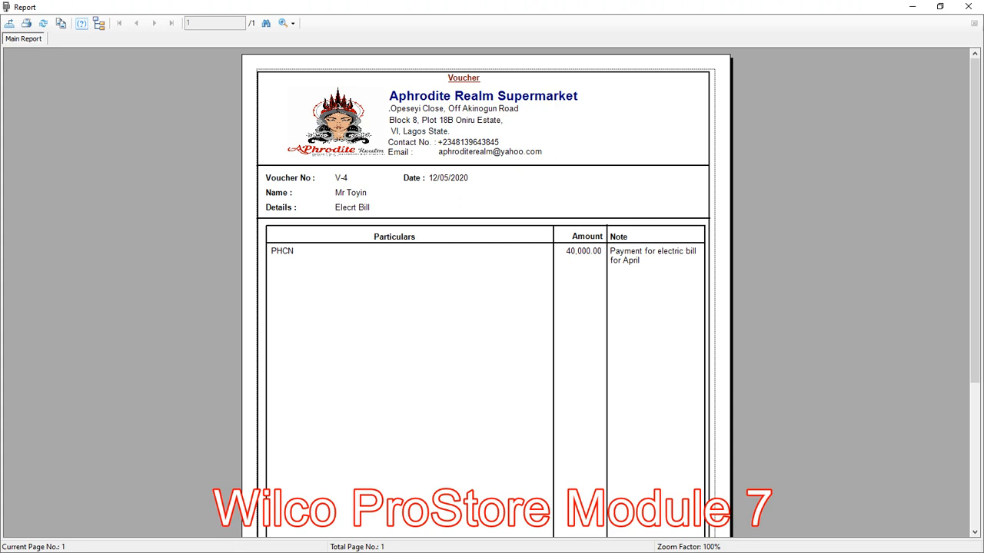
pyautogui.moveTo(975, 222)
pyautogui.mouseDown()
pyautogui.moveTo(975, 366)
pyautogui.moveTo(974, 221)
pyautogui.mouseUp()
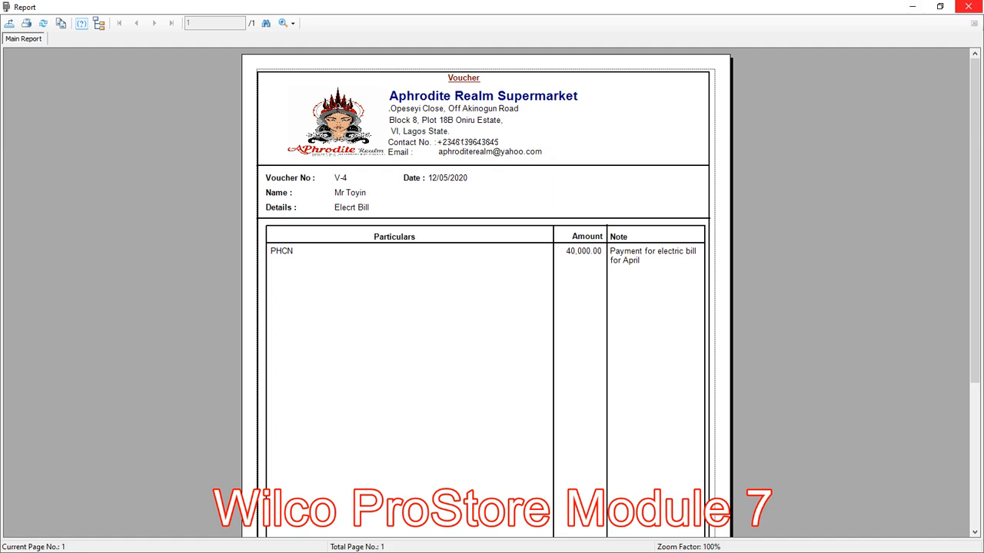
pyautogui.click(968, 6)
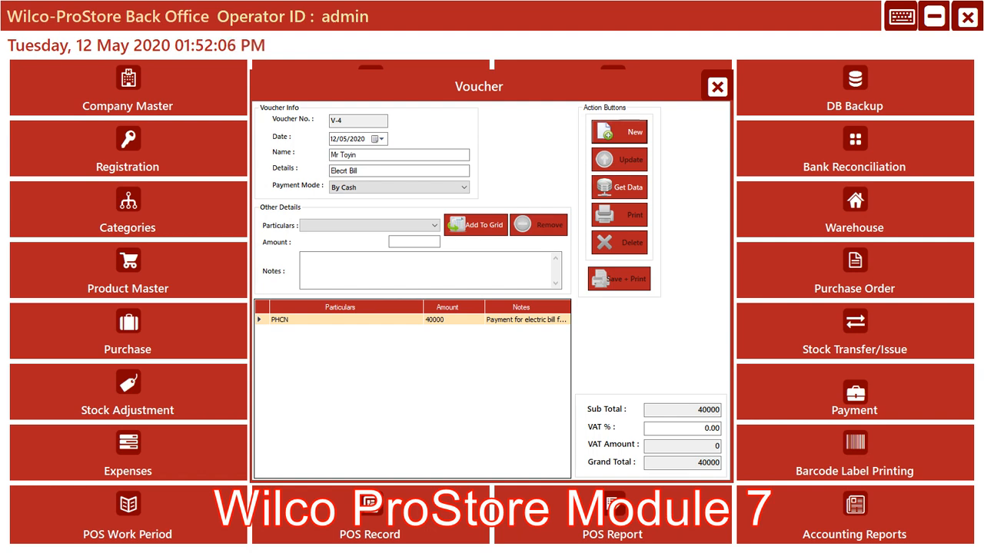
# Load the electric bill voucher V-4 from the voucher list, delete it, and check the updated list
pyautogui.click(620, 187)
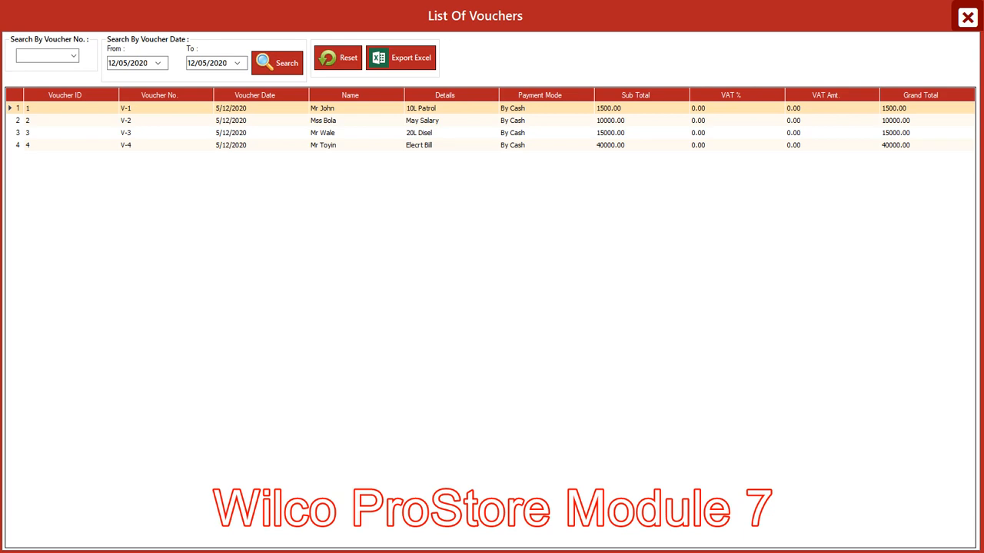
pyautogui.click(368, 145)
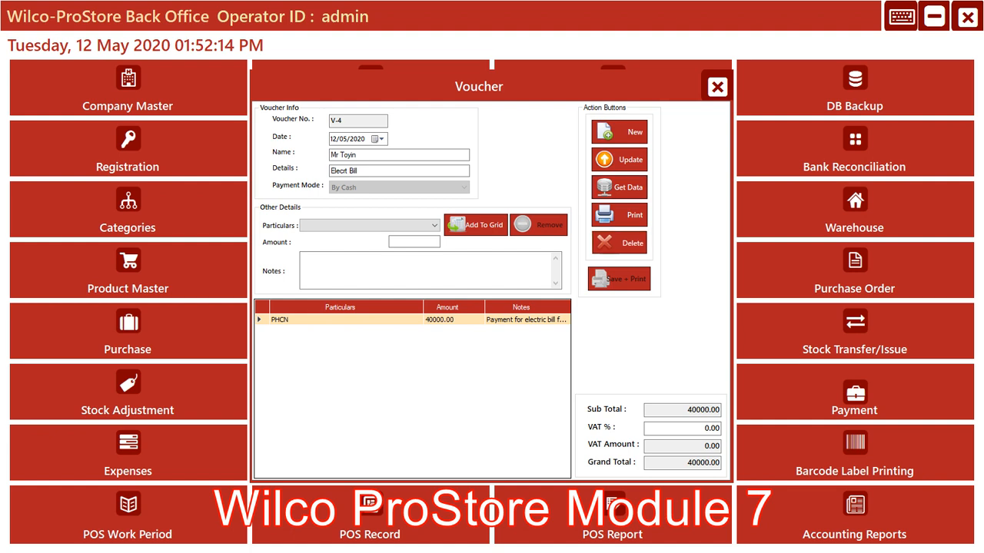
pyautogui.click(620, 243)
pyautogui.click(504, 323)
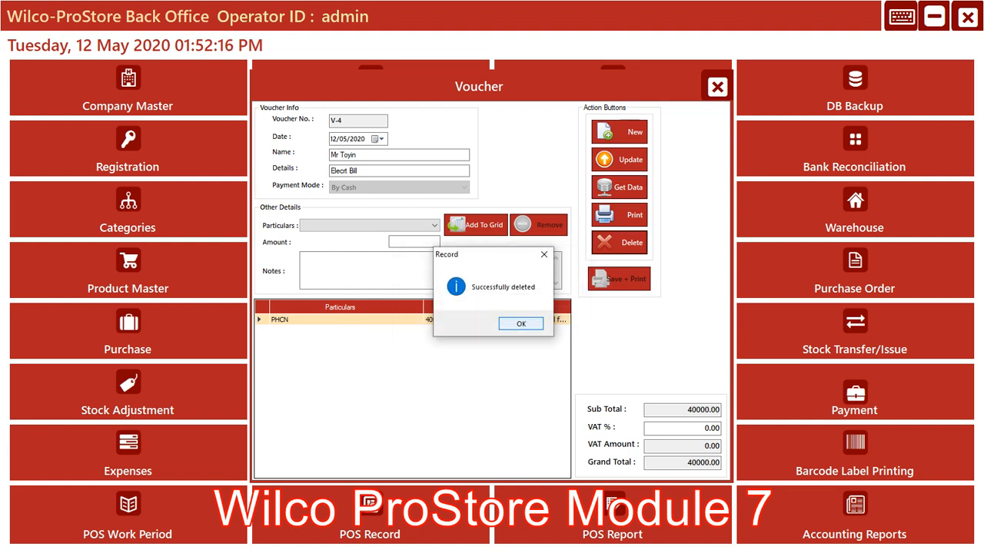
pyautogui.click(521, 324)
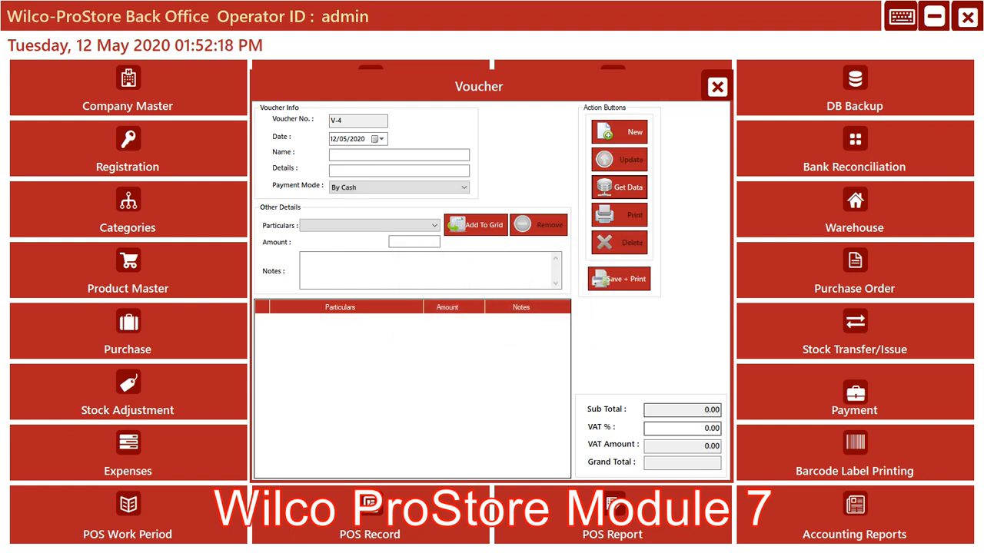
pyautogui.click(619, 188)
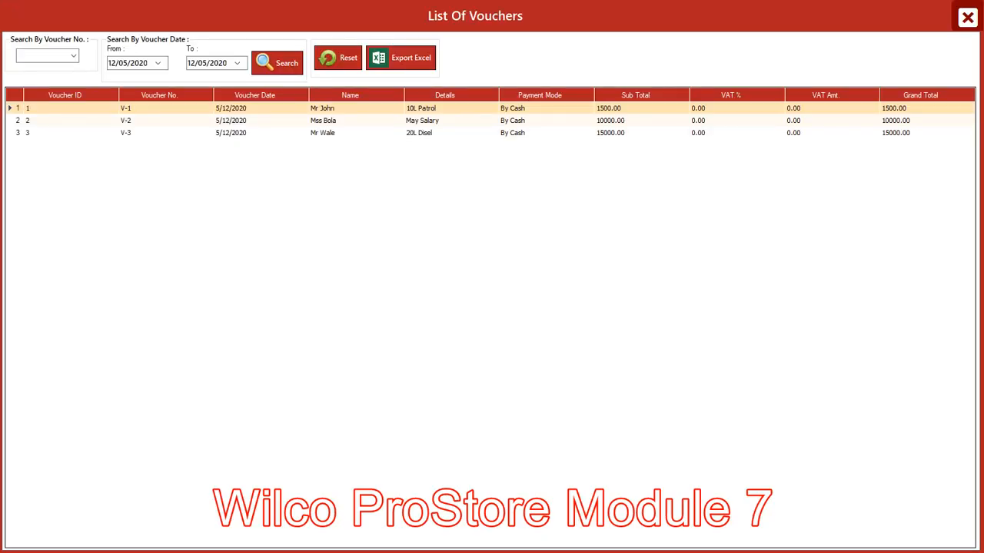
pyautogui.click(967, 17)
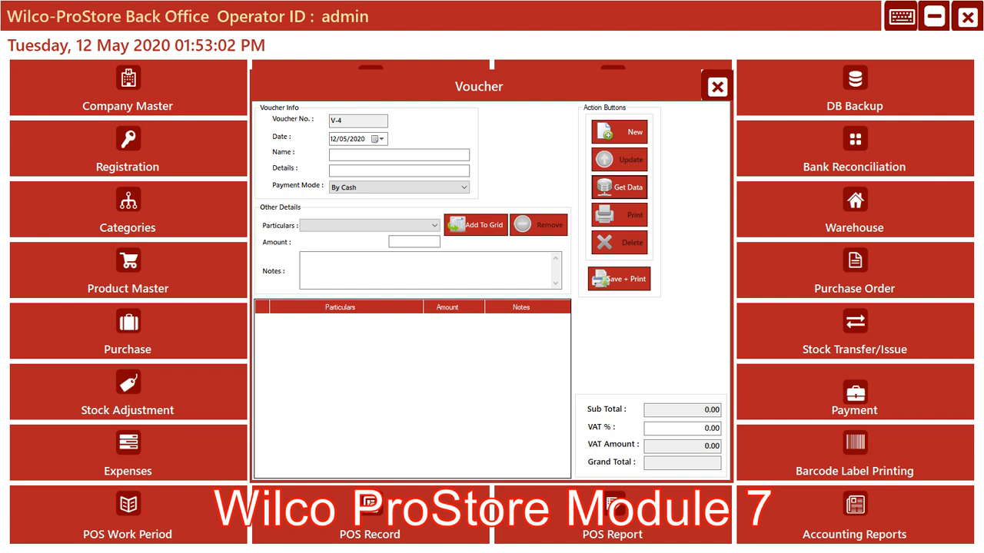
# Close the Voucher form and open Barcode Label Printing
pyautogui.click(716, 86)
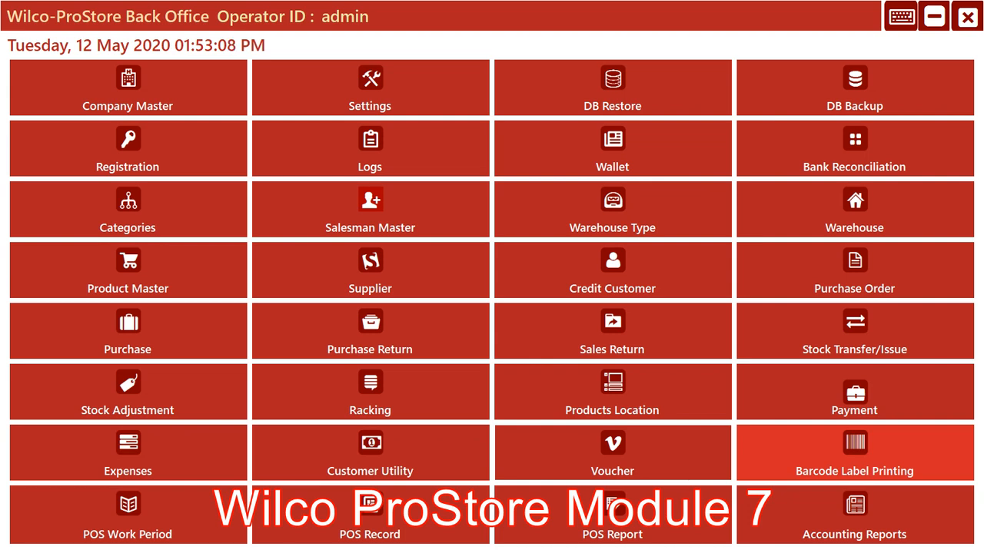
pyautogui.click(854, 454)
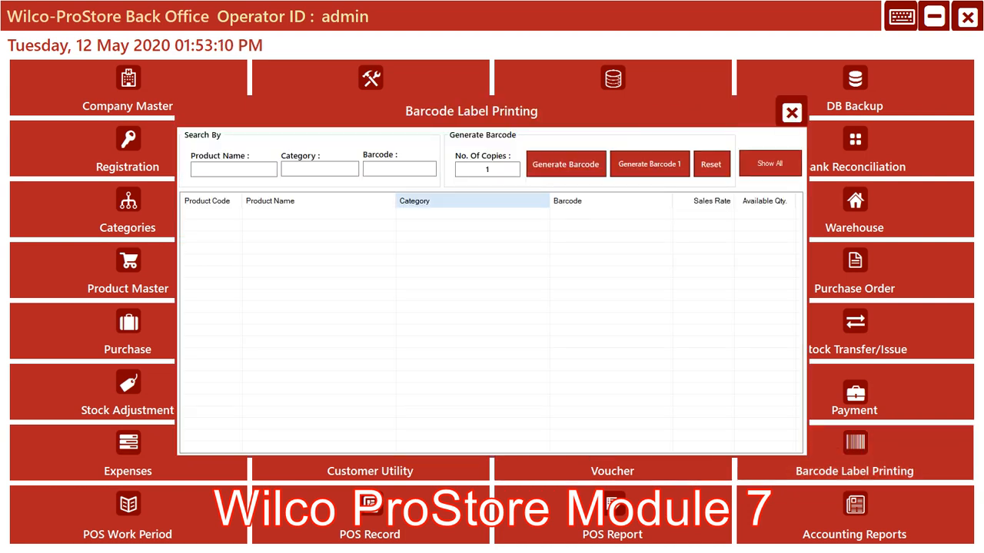
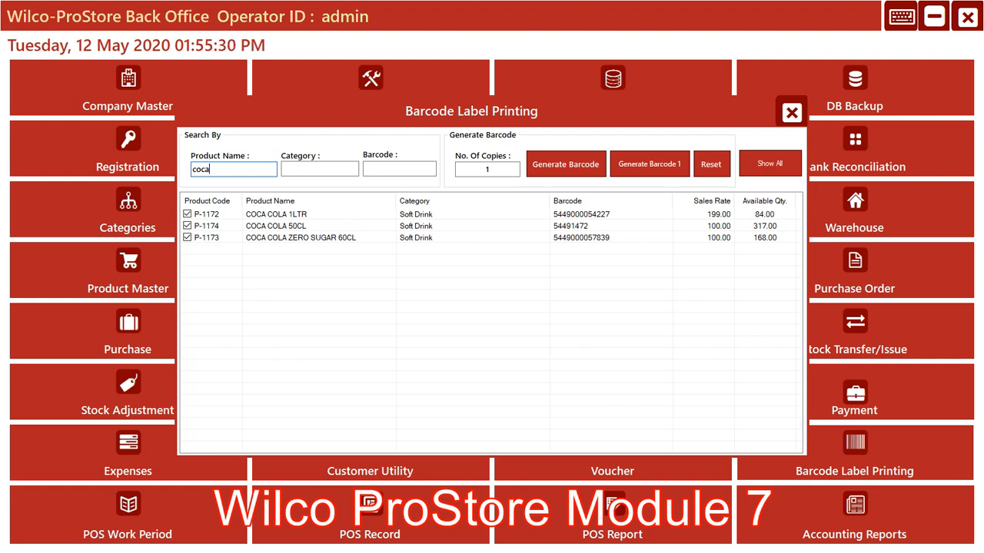
# Leave only COCA COLA 1LTR selected, generate 5 copies of its barcode label, and close the report
pyautogui.click(188, 226)
pyautogui.click(187, 237)
pyautogui.click(495, 169)
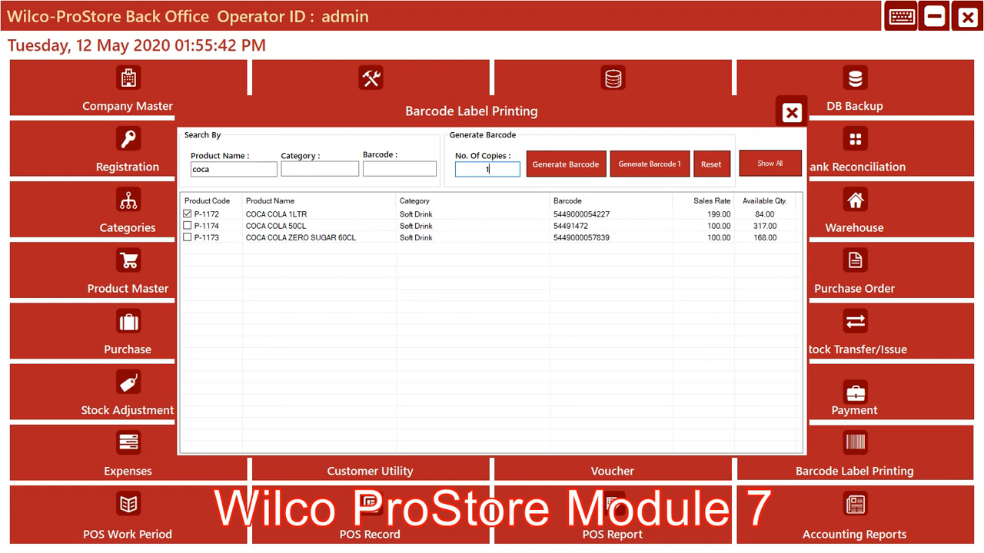
pyautogui.press('BackSpace')
pyautogui.write('5')
pyautogui.click(565, 164)
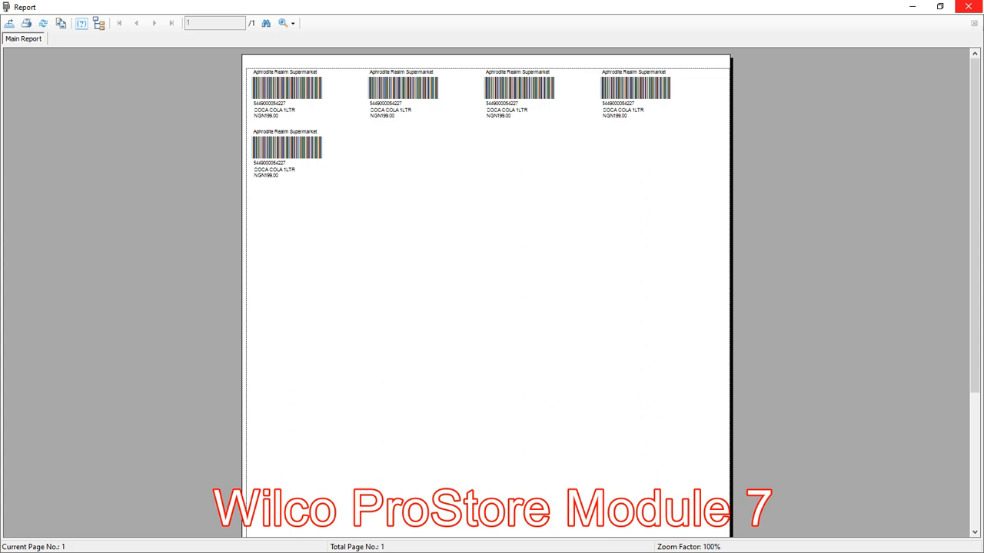
pyautogui.click(965, 6)
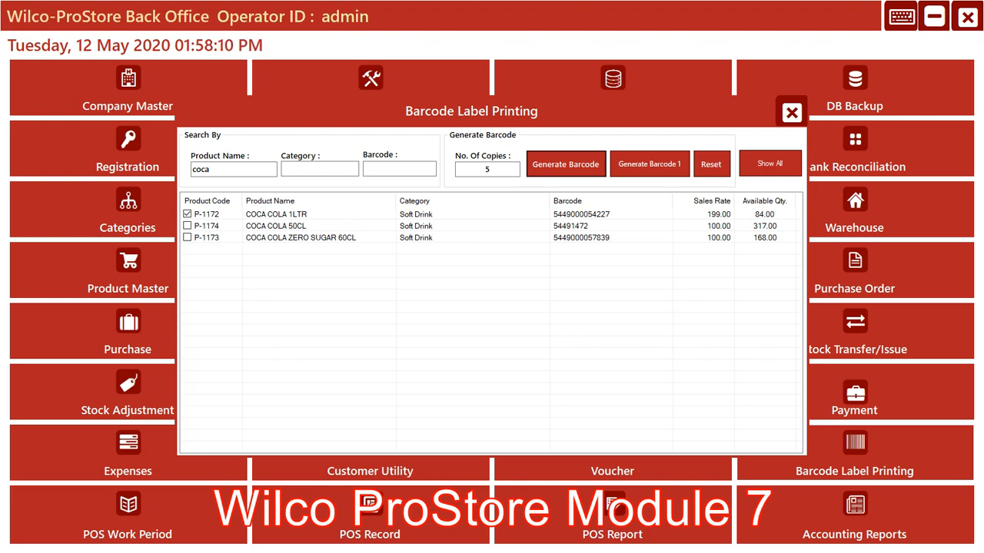
# Generate barcode labels for COCA COLA 50CL only, view the available printers in the print options, and cancel printing
pyautogui.click(187, 215)
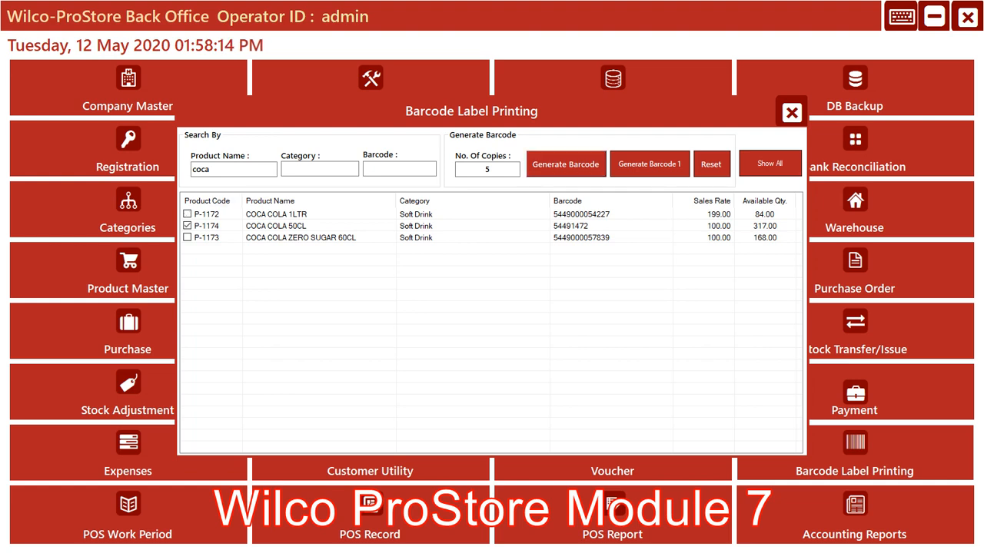
pyautogui.click(565, 164)
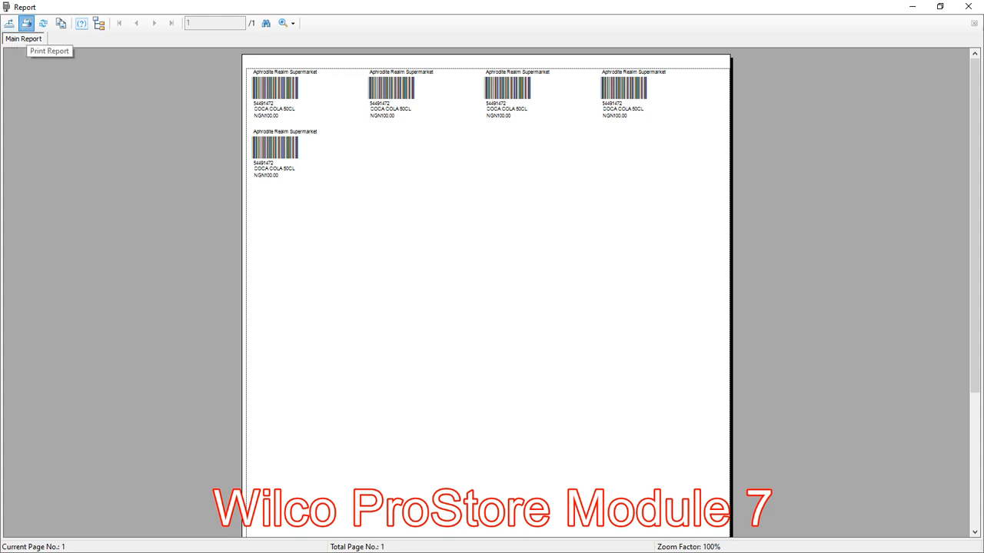
pyautogui.click(26, 23)
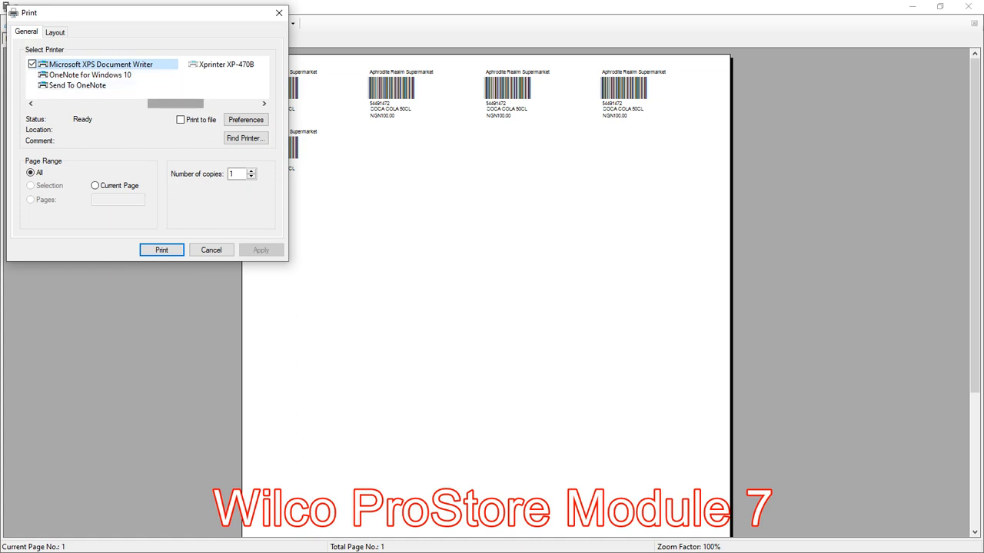
pyautogui.moveTo(175, 104); pyautogui.dragTo(64, 104)
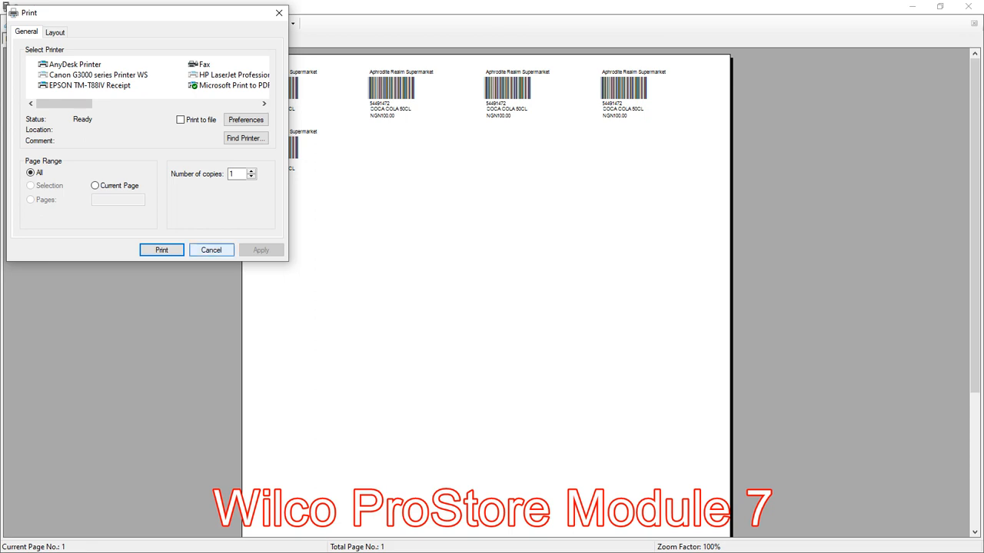
pyautogui.click(211, 250)
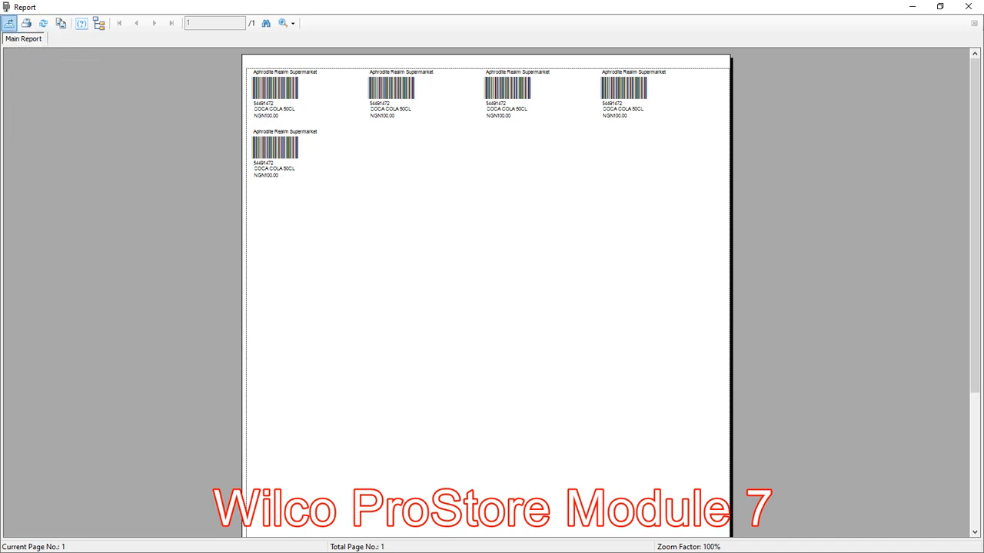
# View the file formats available for exporting the label report, cancel the export, and close the report
pyautogui.click(9, 23)
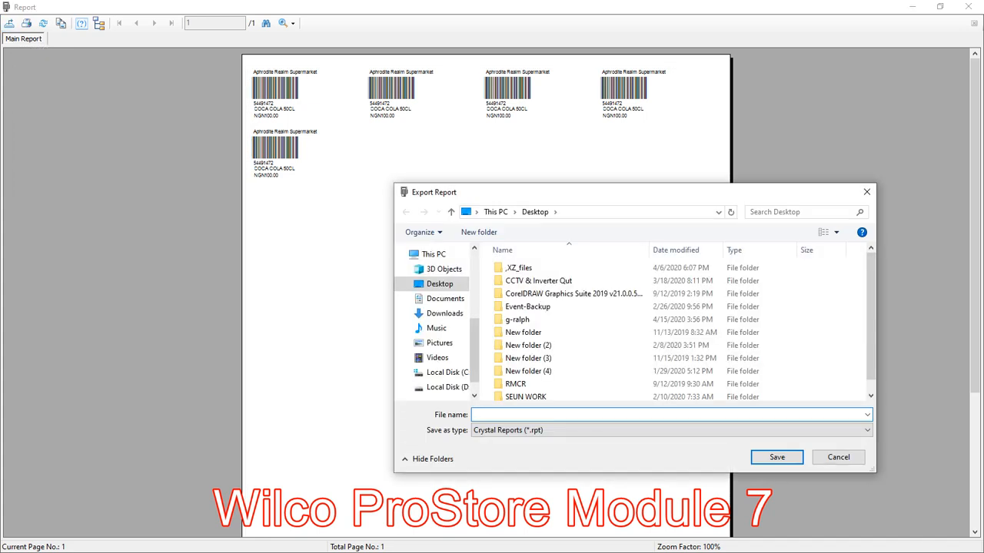
pyautogui.click(668, 430)
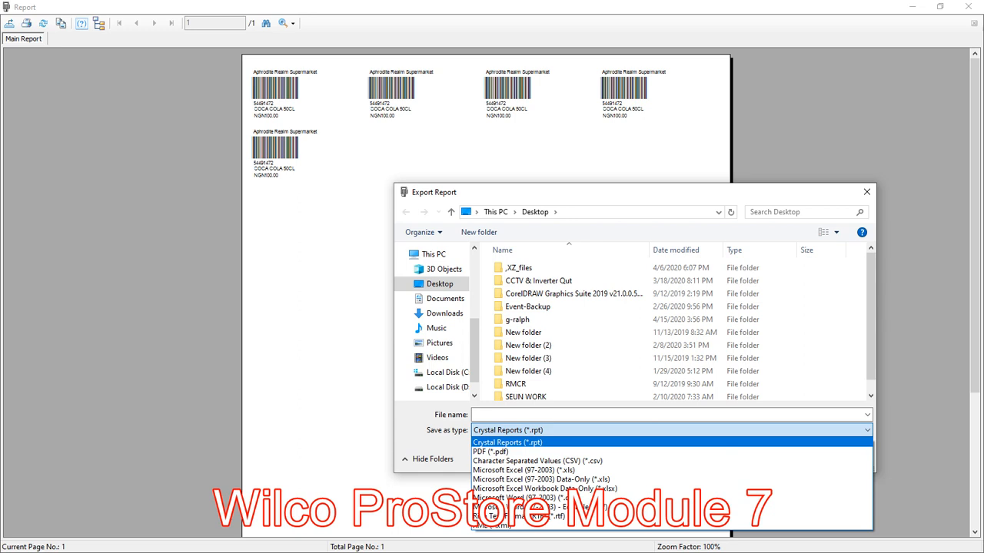
pyautogui.click(866, 192)
pyautogui.click(866, 192)
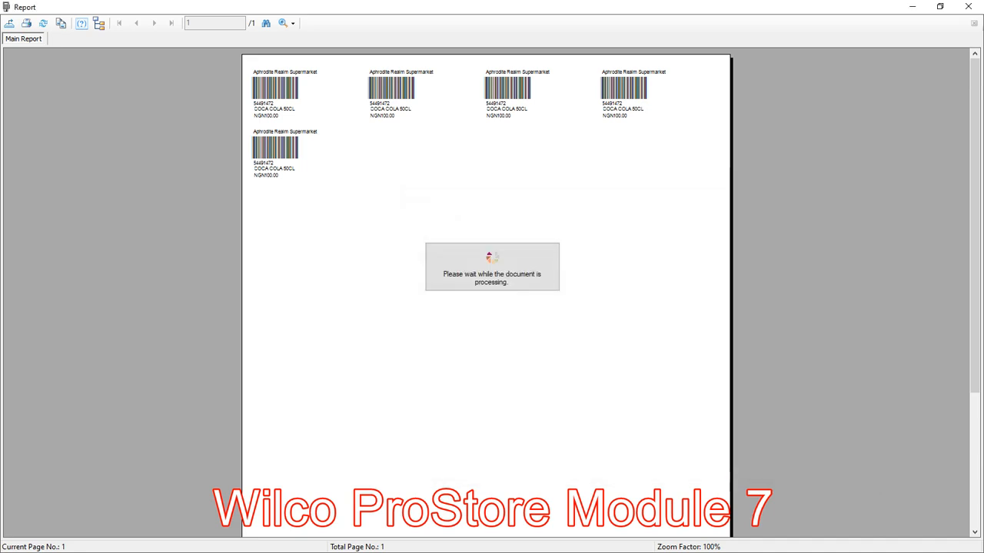
pyautogui.click(968, 7)
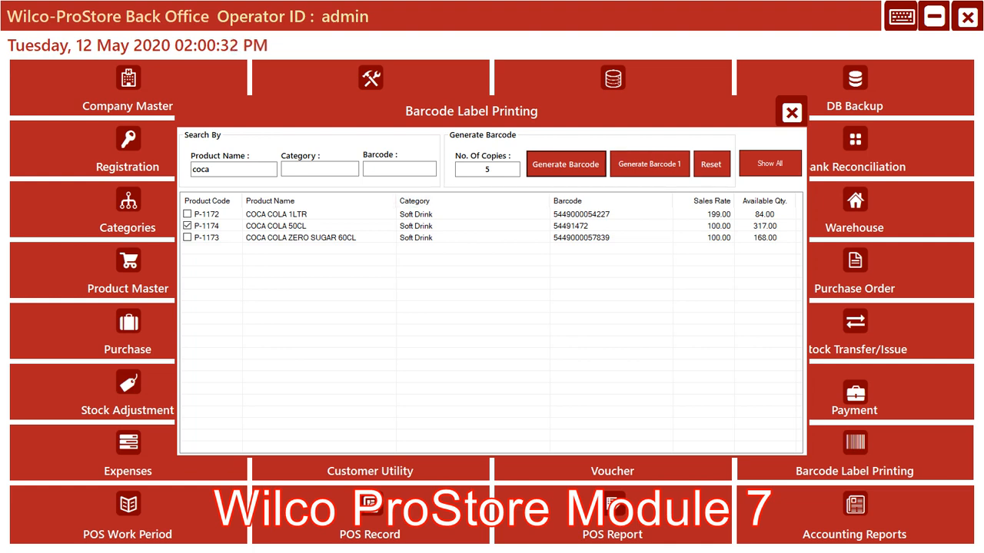
# Generate the COCA COLA 50CL labels with the Generate Barcode 1 option and close the report
pyautogui.click(500, 169)
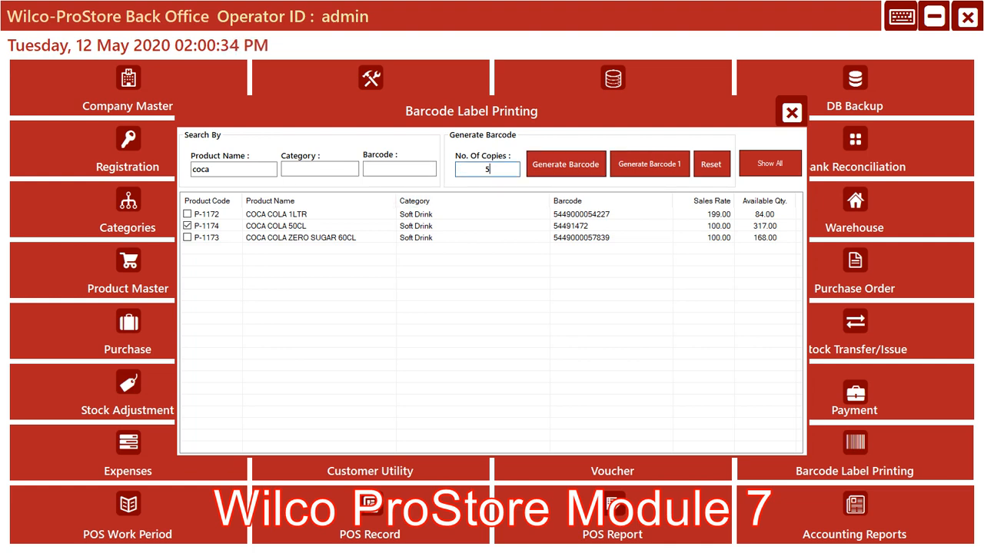
pyautogui.click(649, 164)
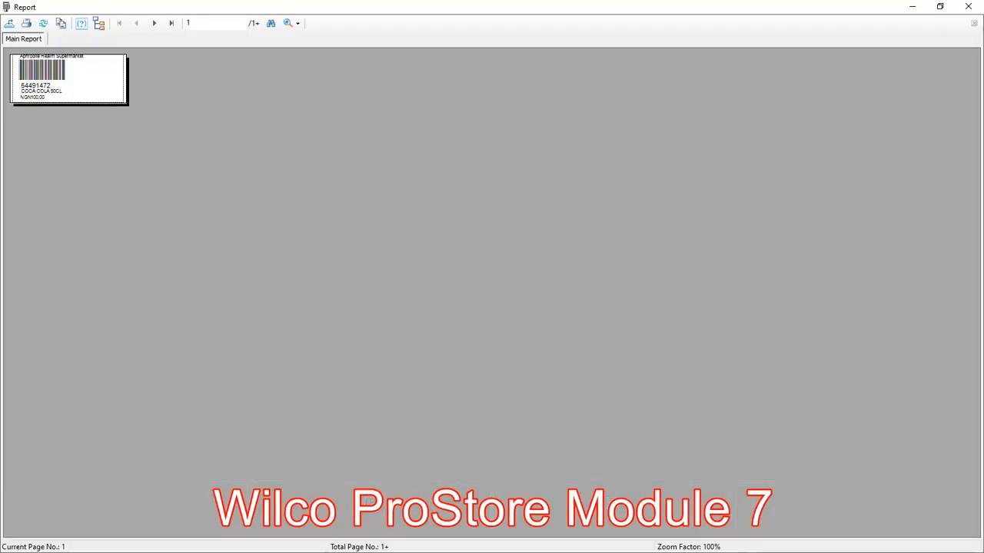
pyautogui.click(968, 6)
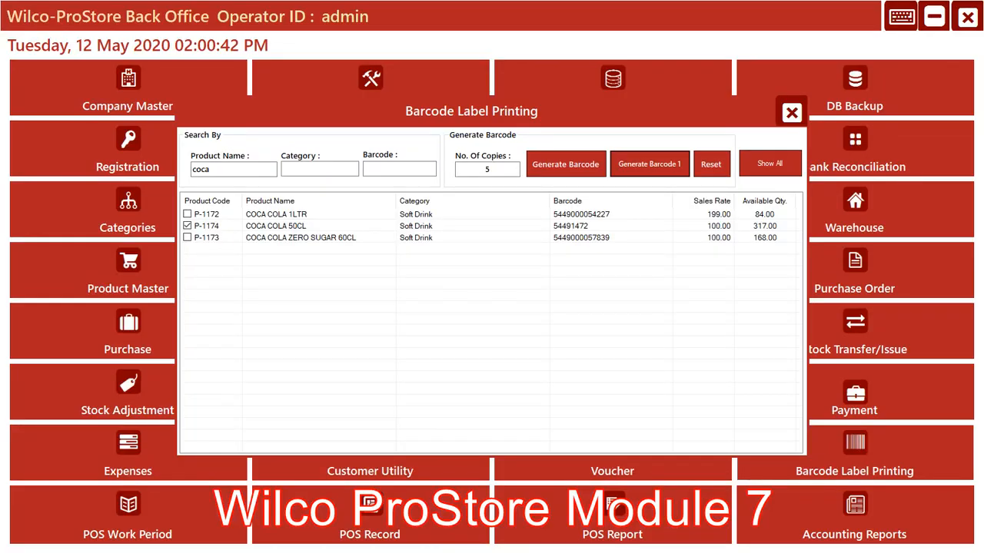
# Clear the product name search and filter the products by the category "House"
pyautogui.click(493, 169)
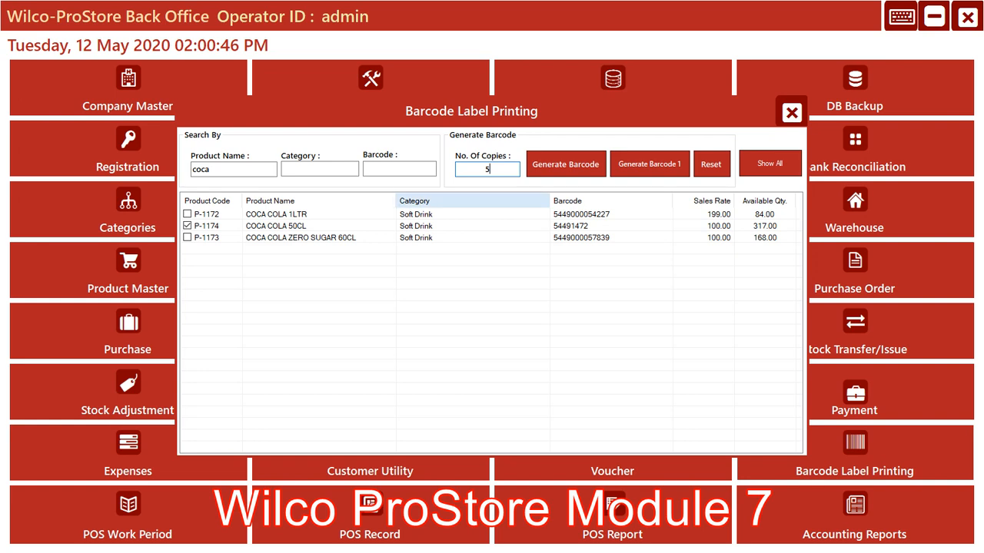
pyautogui.click(320, 169)
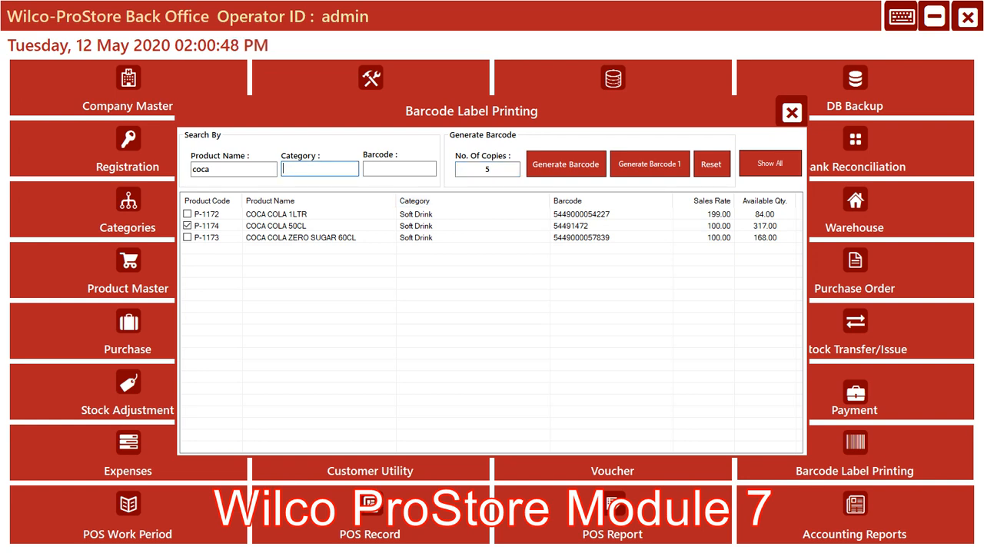
pyautogui.click(233, 169)
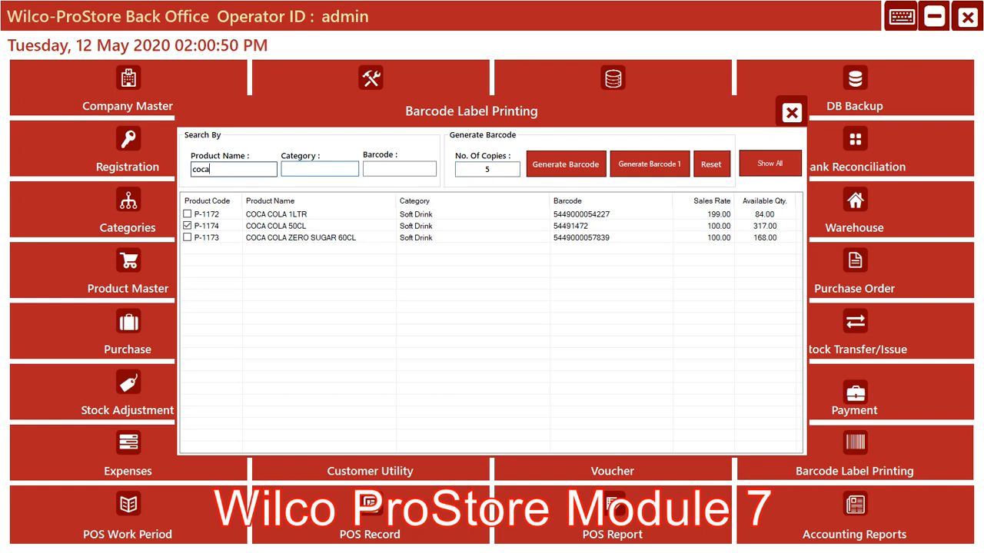
pyautogui.press('BackSpace')
pyautogui.press('BackSpace')
pyautogui.press('BackSpace')
pyautogui.press('BackSpace')
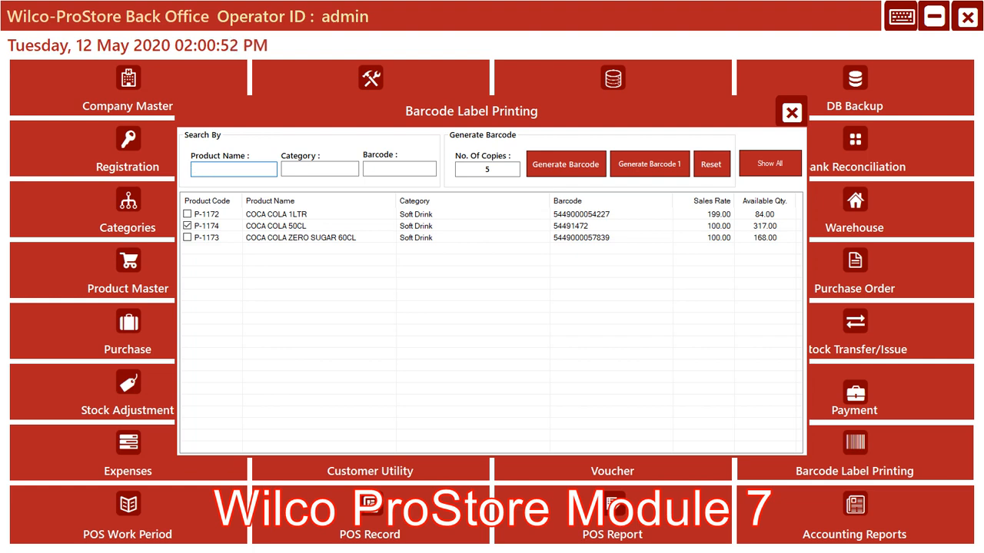
pyautogui.click(320, 169)
pyautogui.write('H')
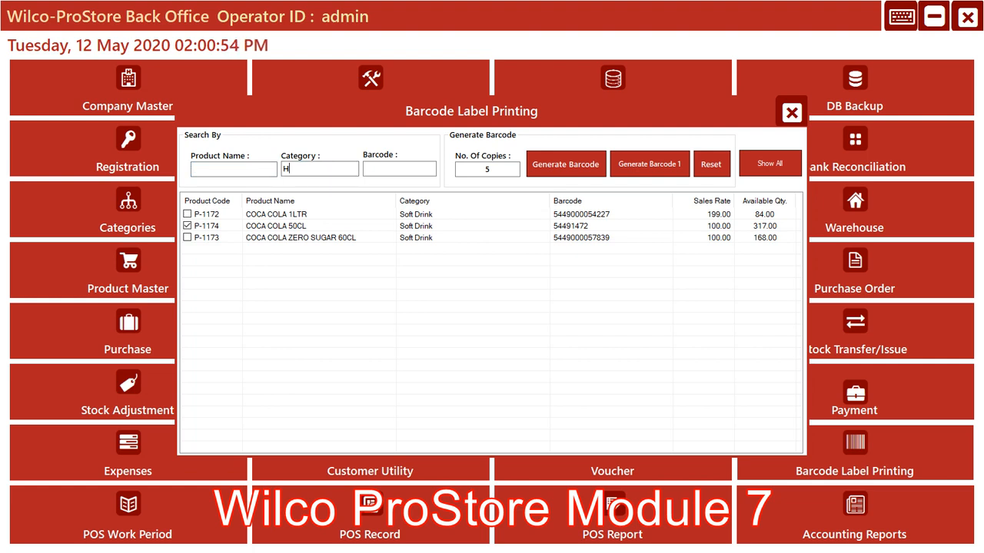
pyautogui.write('ouse')
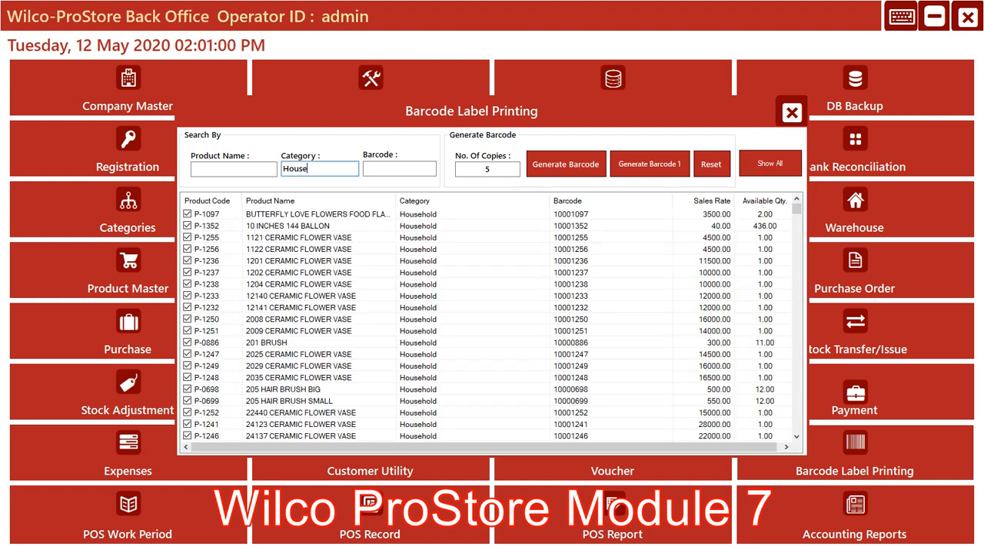
# Look through the listed Household products and close Barcode Label Printing
pyautogui.scroll(-20, 492, 323)
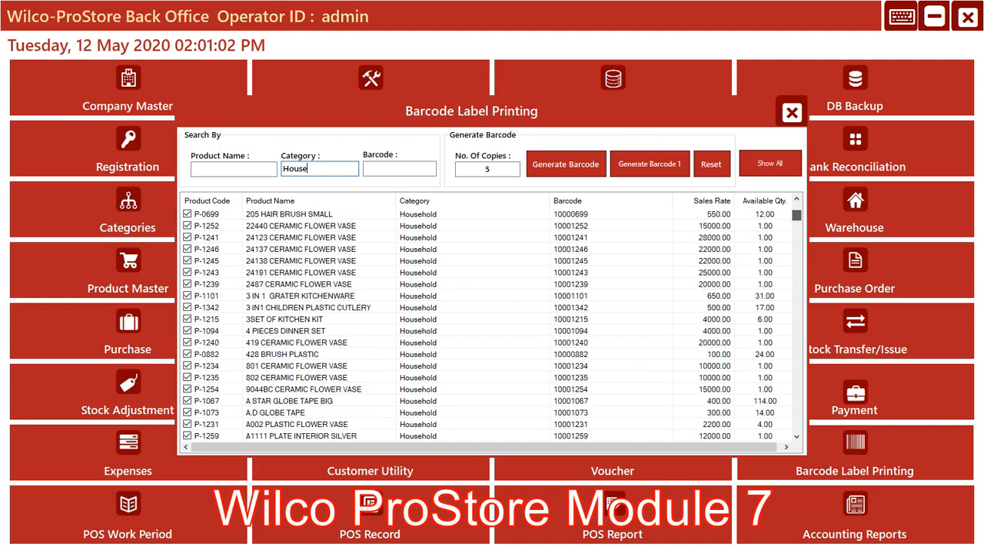
pyautogui.scroll(-20, 492, 323)
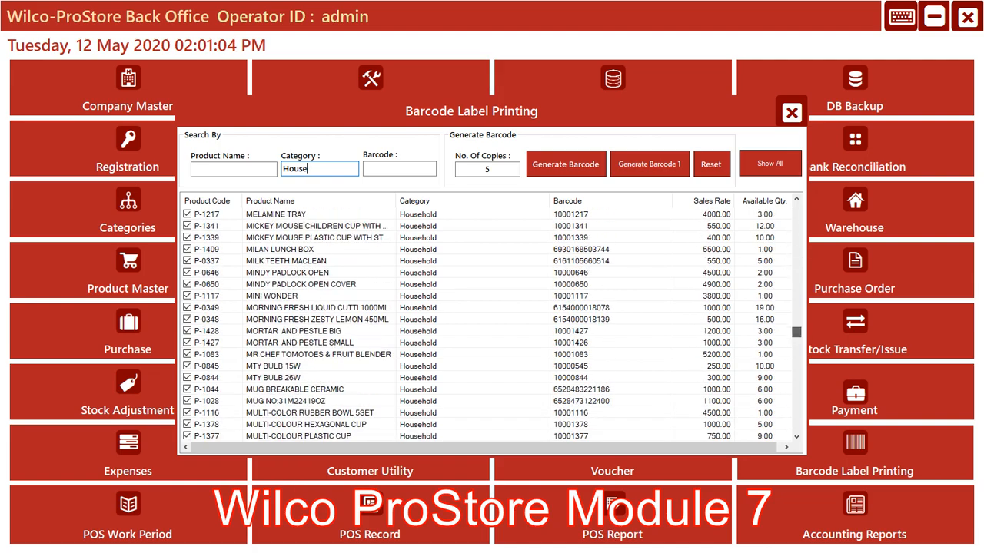
pyautogui.scroll(20, 492, 323)
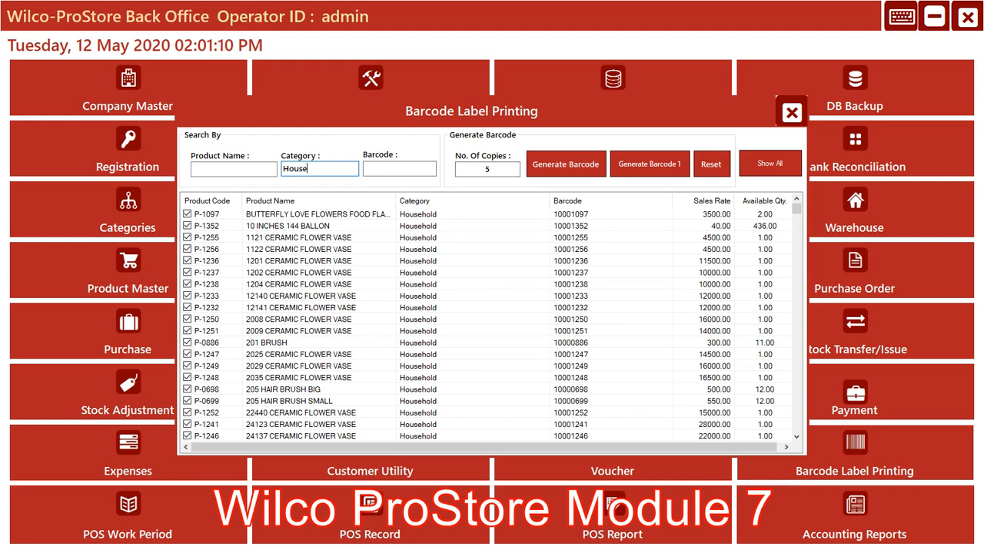
pyautogui.click(791, 113)
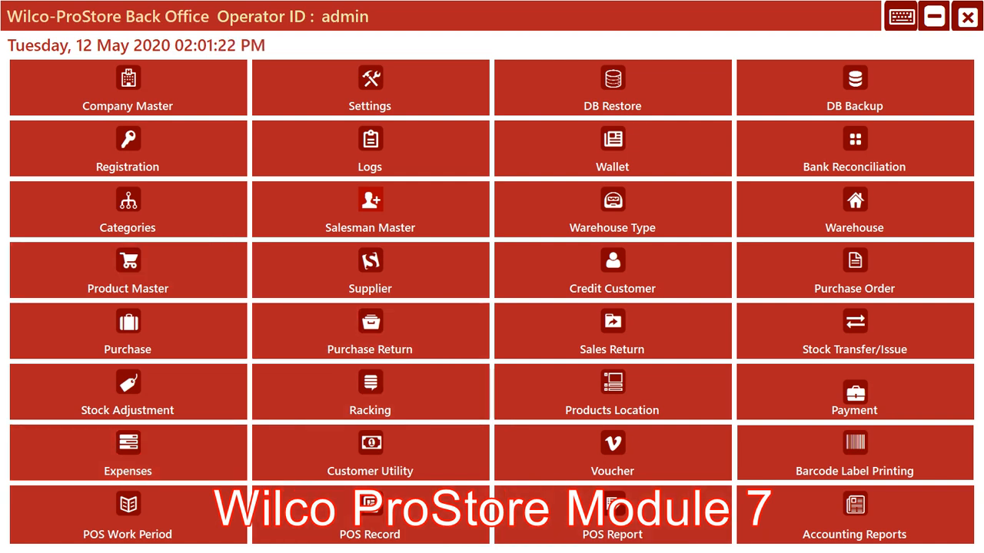
pyautogui.press('super')
pyautogui.click(557, 541)
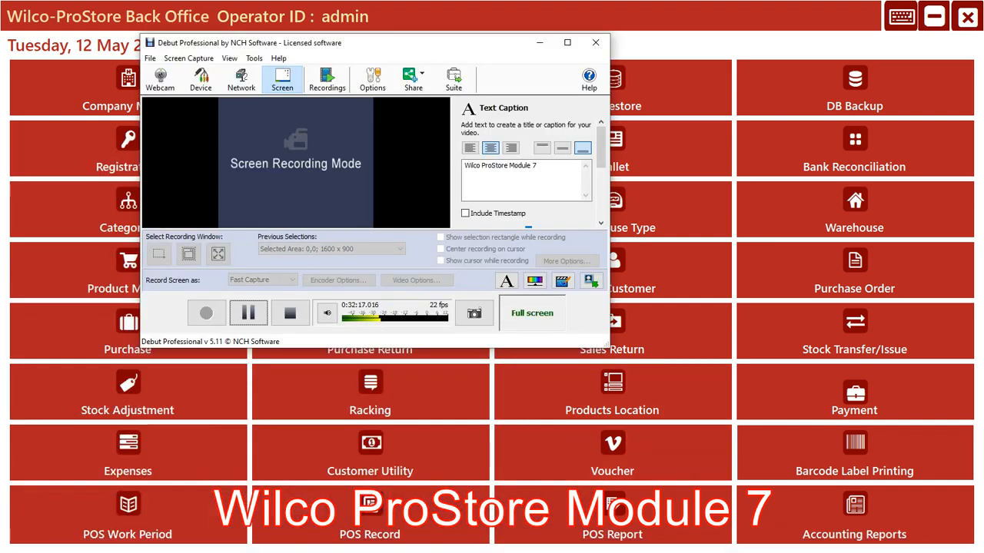